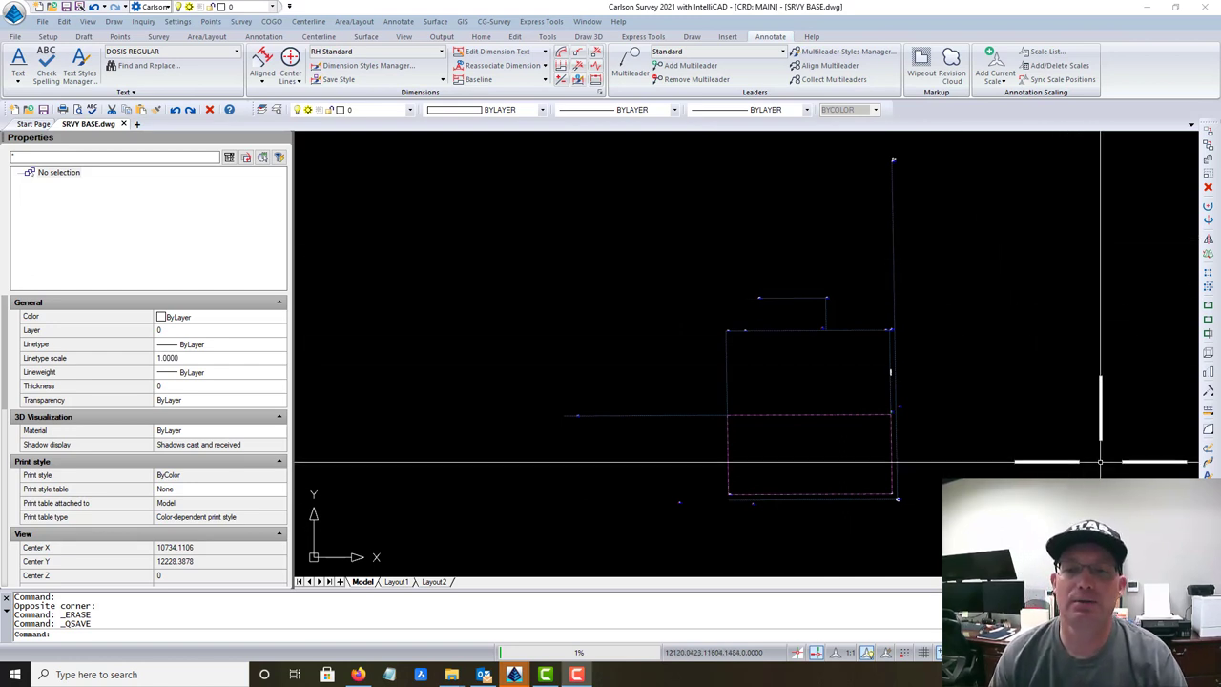
Erase the tie line running west from the magenta parcel's northwest corner
middle_click_drag(1105, 466, 1042, 455)
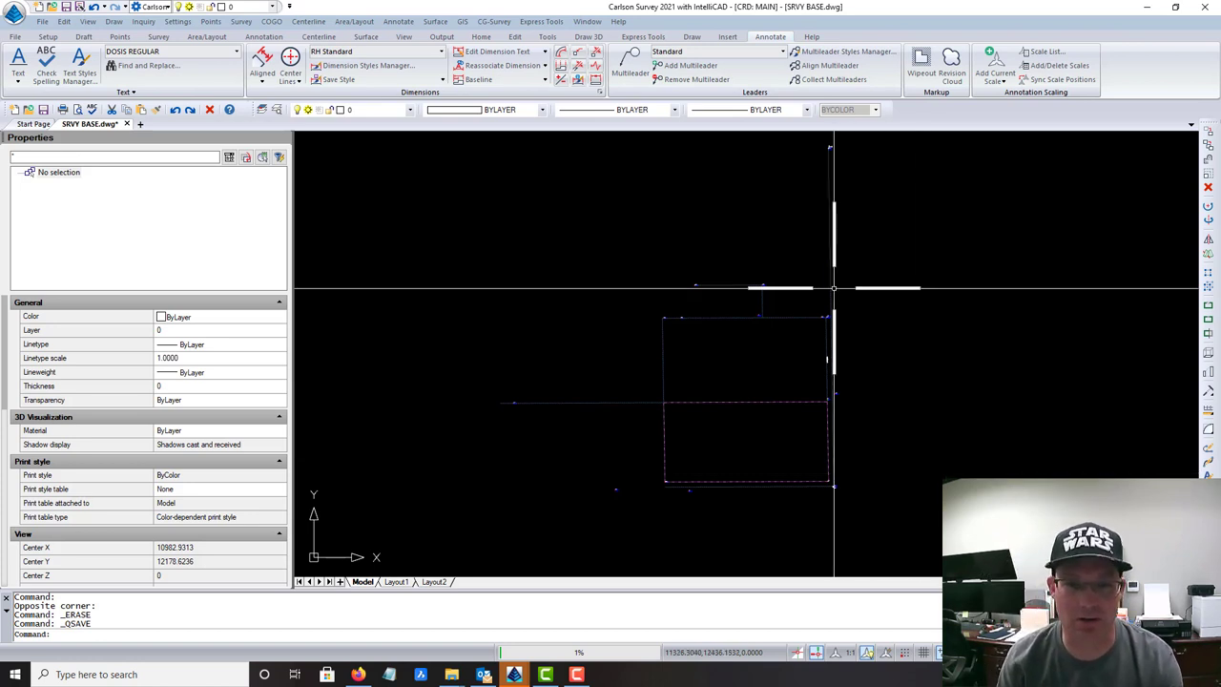
key("Escape")
left_click(598, 409)
left_click(552, 362)
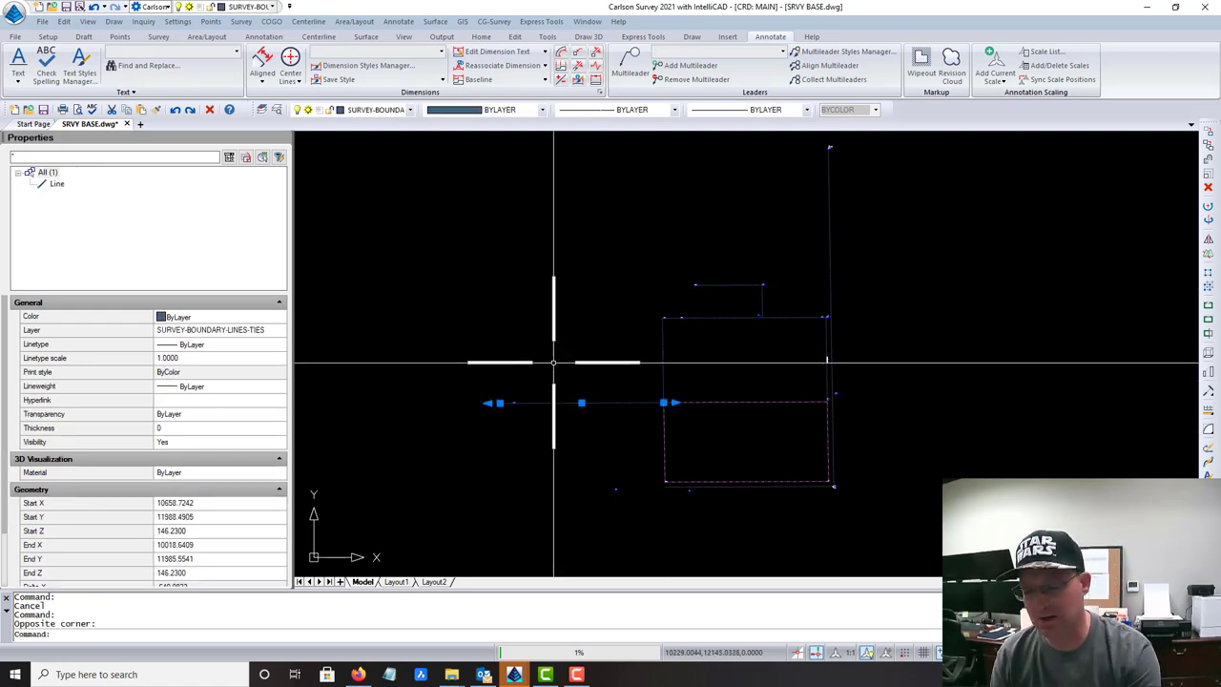
key("Delete")
Erase the two horizontal lines north of the magenta parcel: the upper block's north line and the short line above it
left_click(753, 358)
left_click(732, 278)
key("Delete")
left_click(775, 298)
left_click(736, 407)
key("Delete")
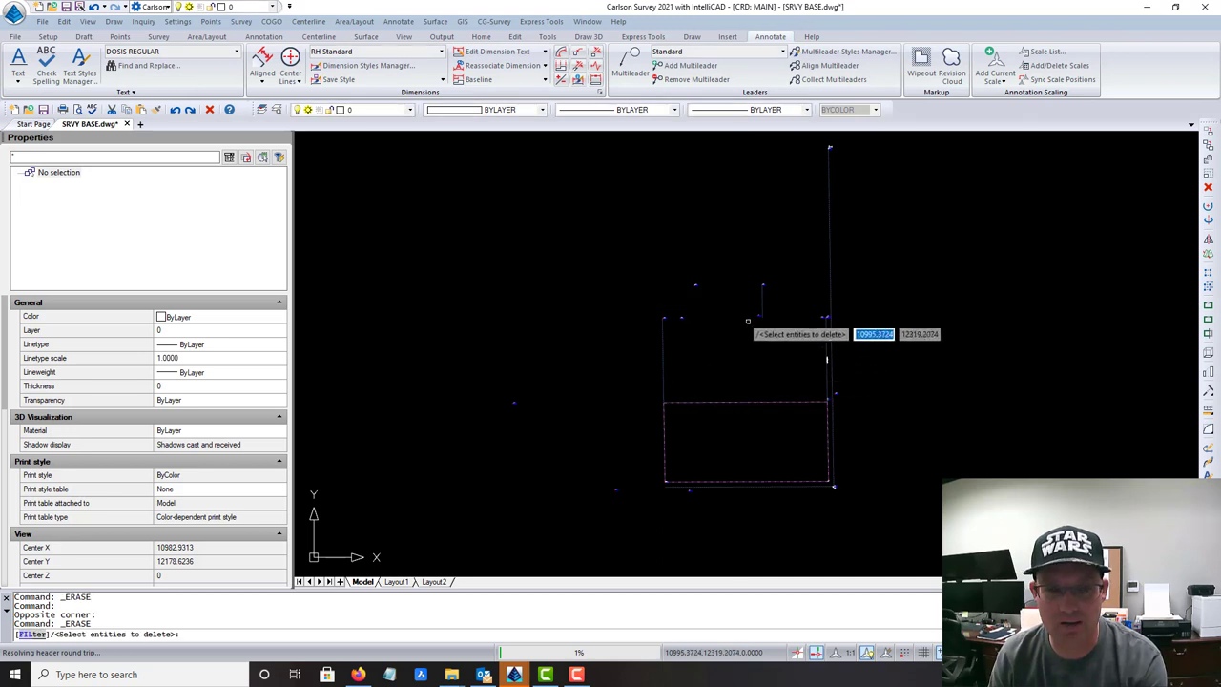
Erase the upper block's west line and the short vertical line standing above its former north line
left_click(770, 297)
left_click(748, 300)
key("Escape")
key("Delete")
left_click(695, 384)
left_click(649, 355)
key("Return")
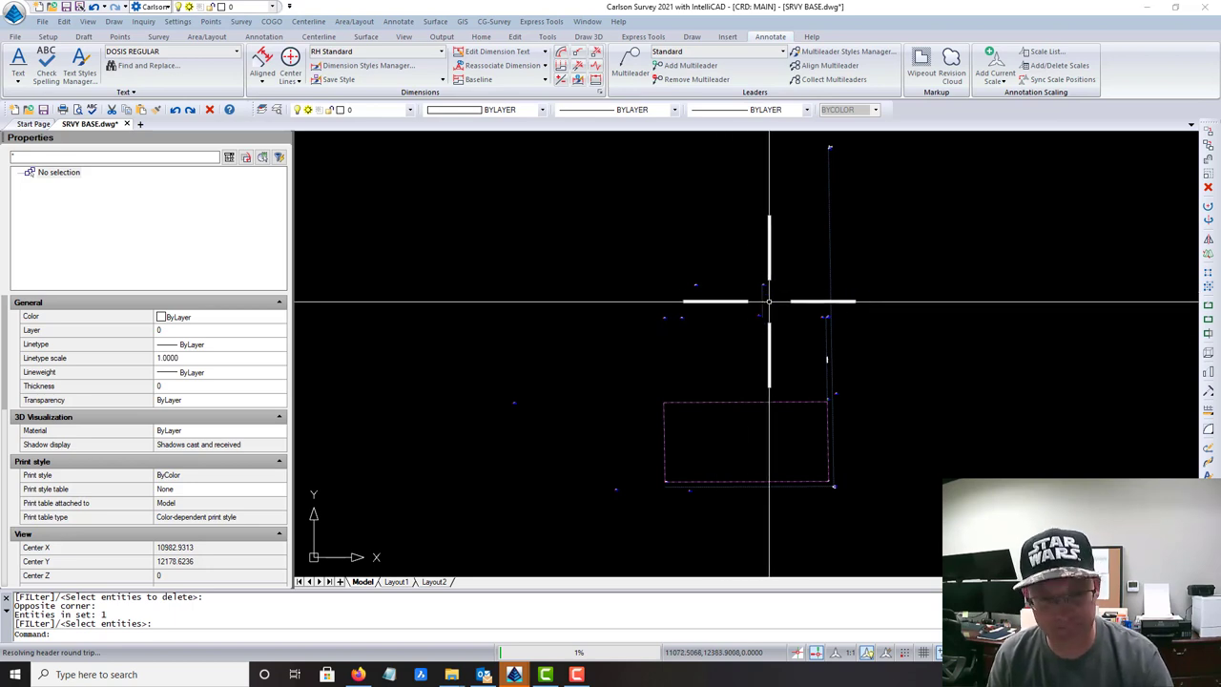
type("e")
key("Return")
key("Return")
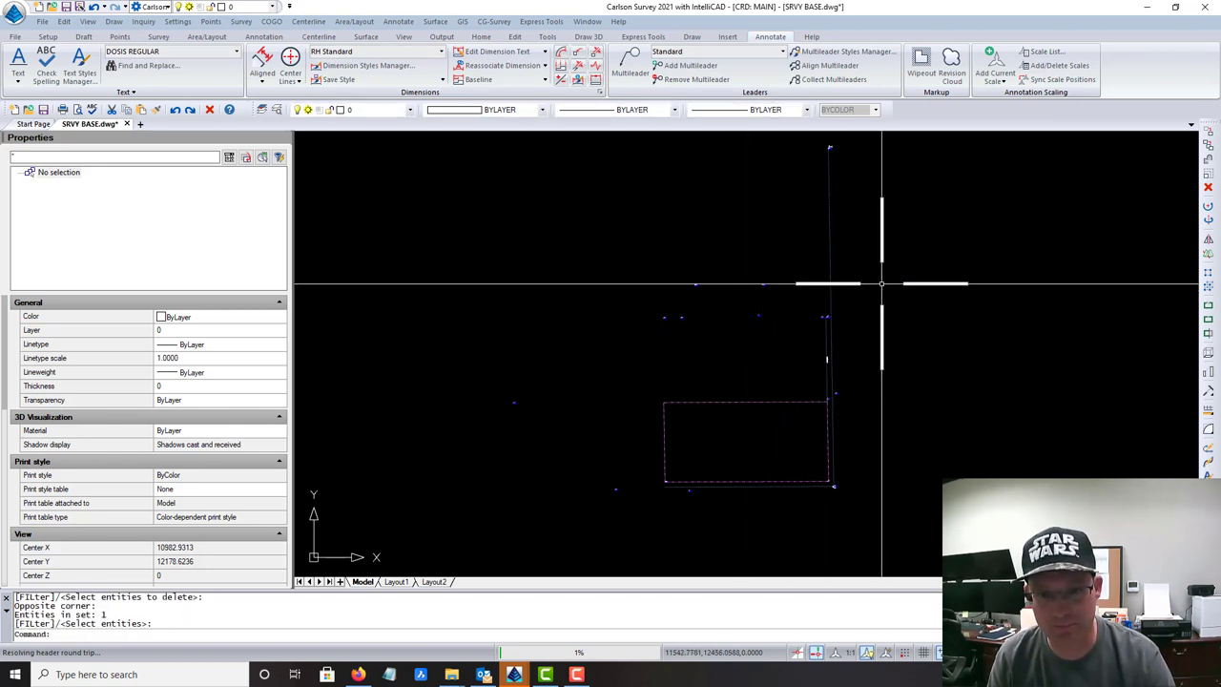
Erase the lines running north along the east side of the magenta parcel and upper block
key("Return")
left_click(856, 339)
left_click(812, 337)
left_click(841, 364)
left_click(787, 342)
left_click(792, 344)
key("Return")
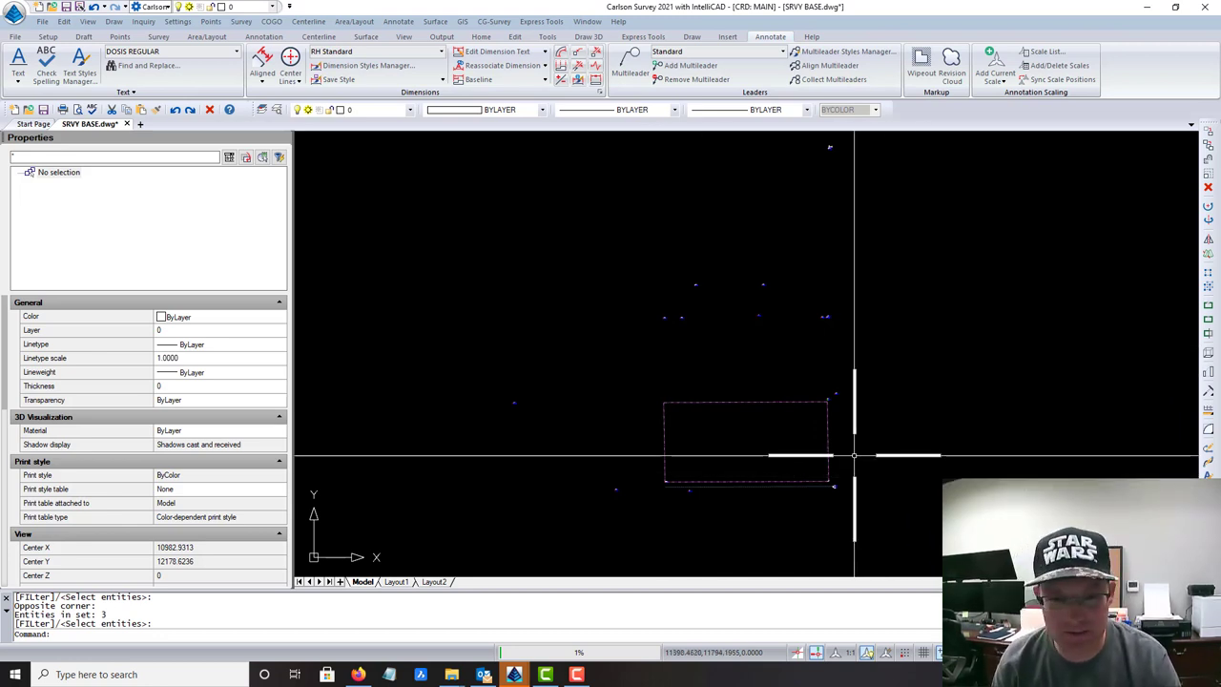
Delete point 506 and its surrounding symbol pieces at the magenta parcel's southwest corner
scroll(667, 479, "up", 5)
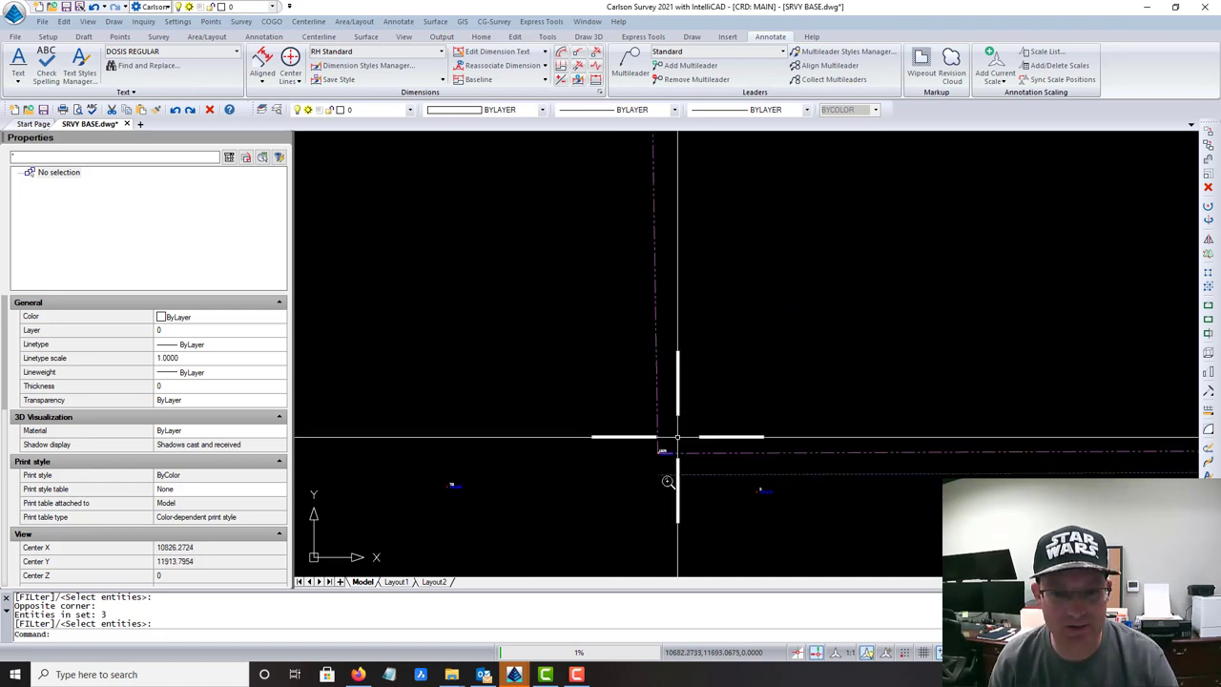
scroll(655, 481, "up", 3)
left_click(575, 398)
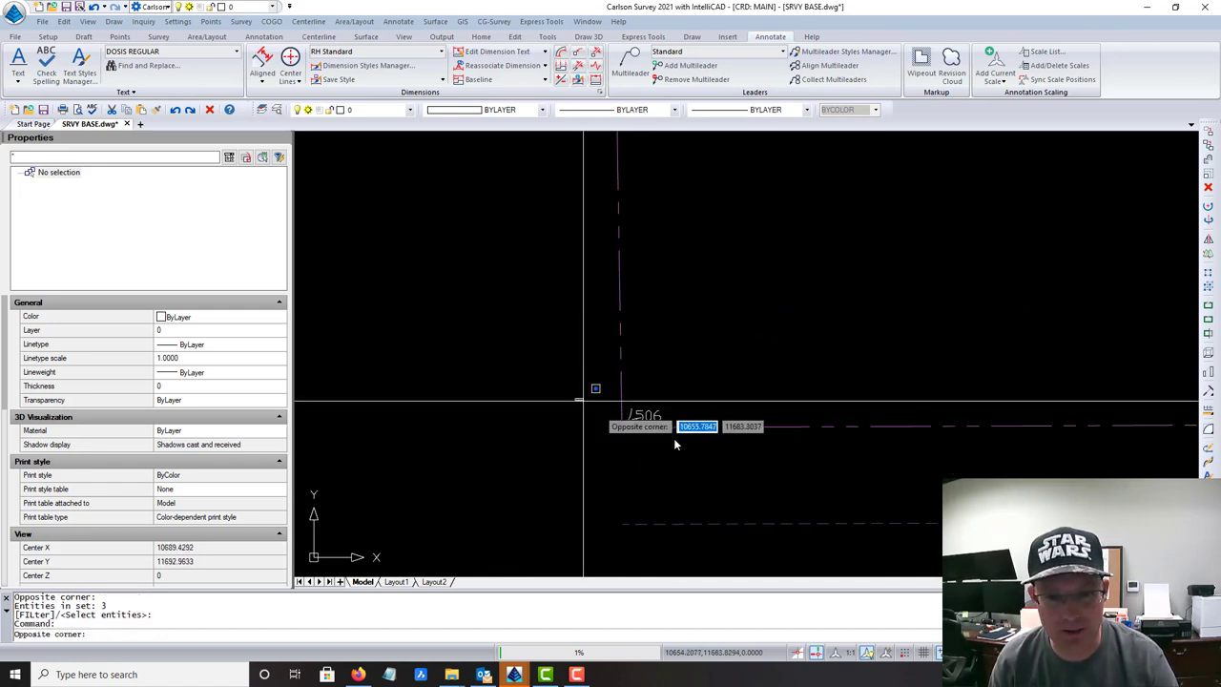
left_click(728, 456)
left_click(729, 456)
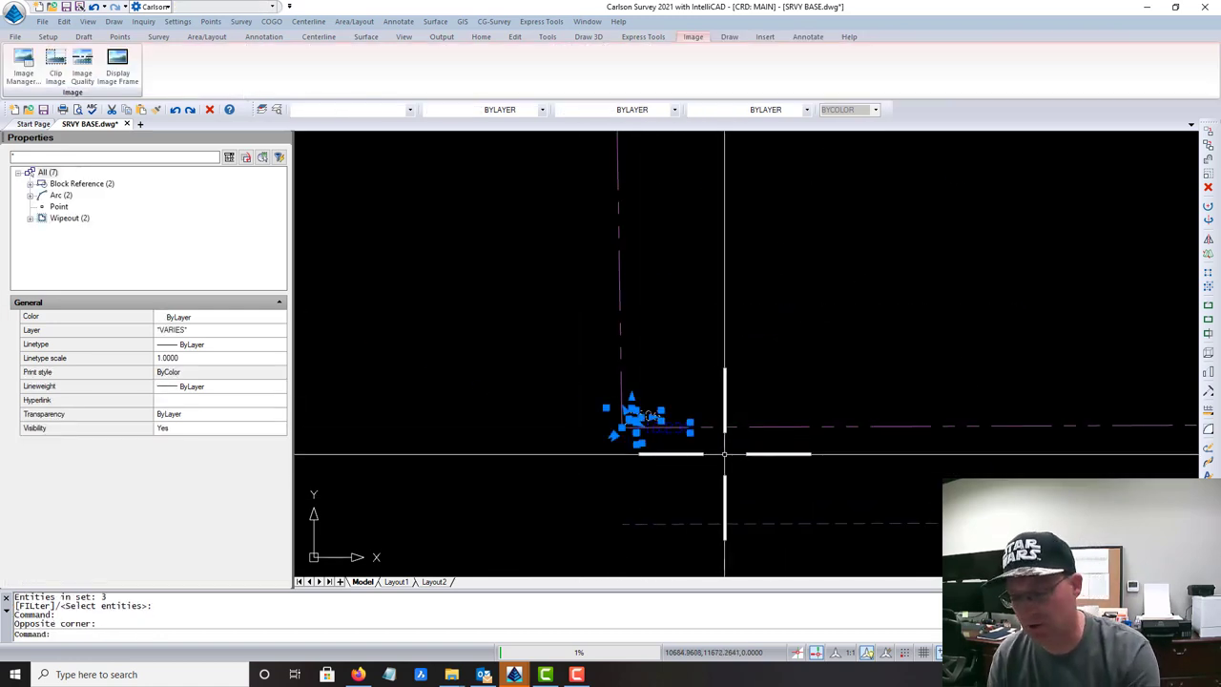
key("Delete")
Delete the point and marker objects at the magenta parcel's southeast corner
scroll(763, 409, "down", 4)
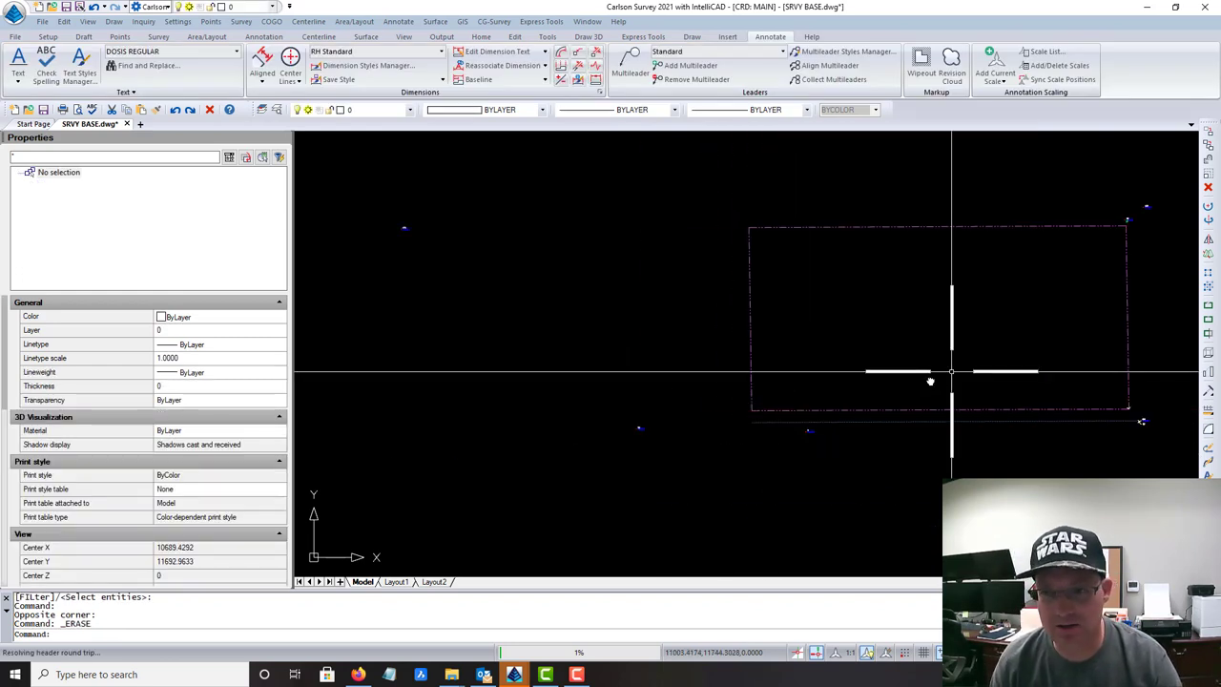
scroll(1002, 390, "up", 4)
left_click(871, 405)
left_click(1026, 458)
key("Delete")
Delete point 510 with its 0.3 dimension at the east end of the dashed line south of the parcel
scroll(984, 197, "down", 3)
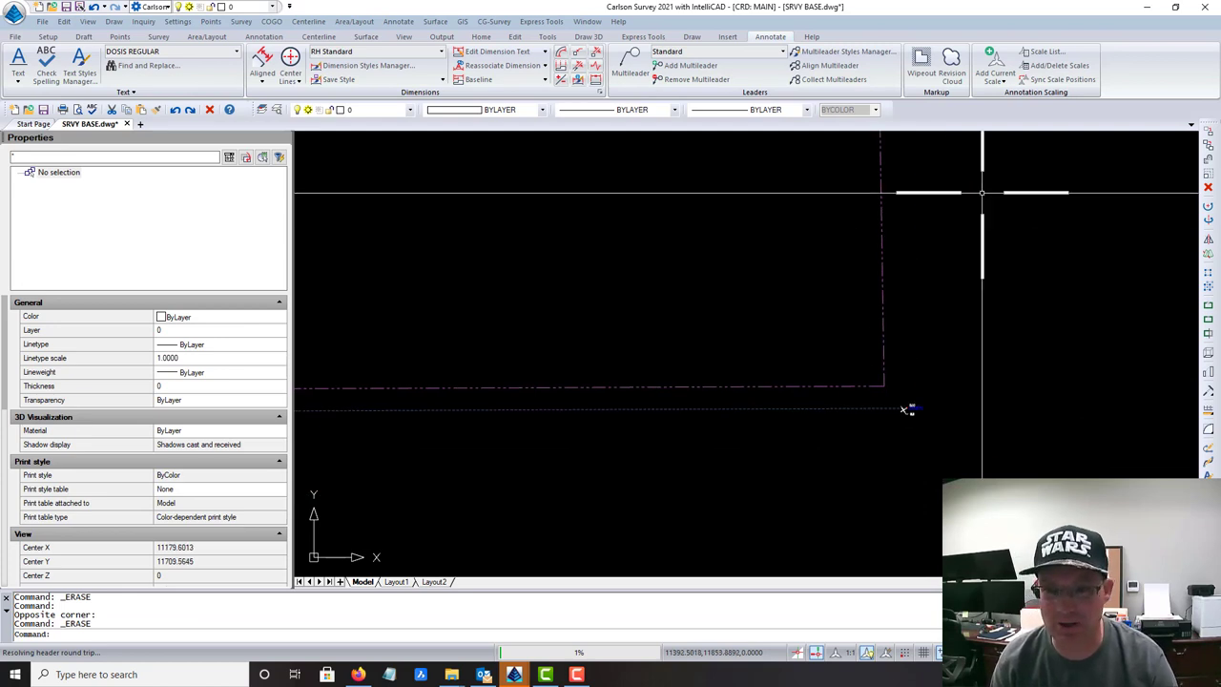
middle_click_drag(994, 233, 1079, 482)
scroll(984, 325, "up", 4)
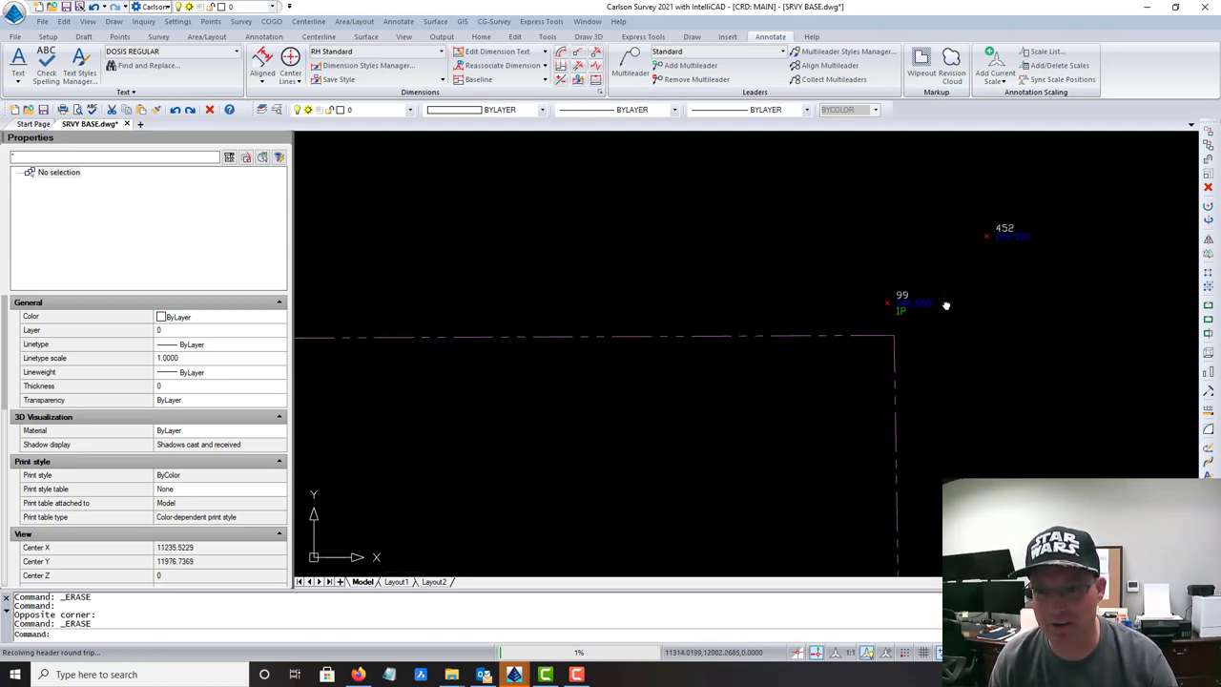
scroll(946, 305, "down", 4)
scroll(893, 457, "up", 4)
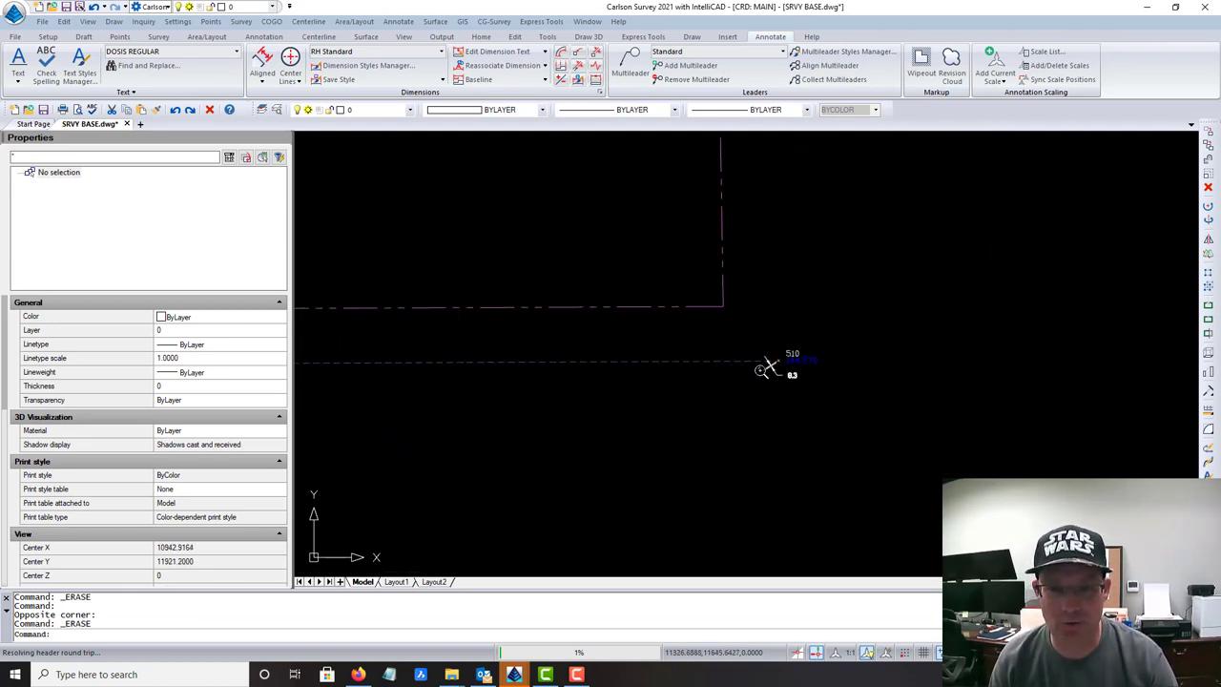
scroll(744, 347, "up", 3)
left_click(754, 324)
left_click(1016, 496)
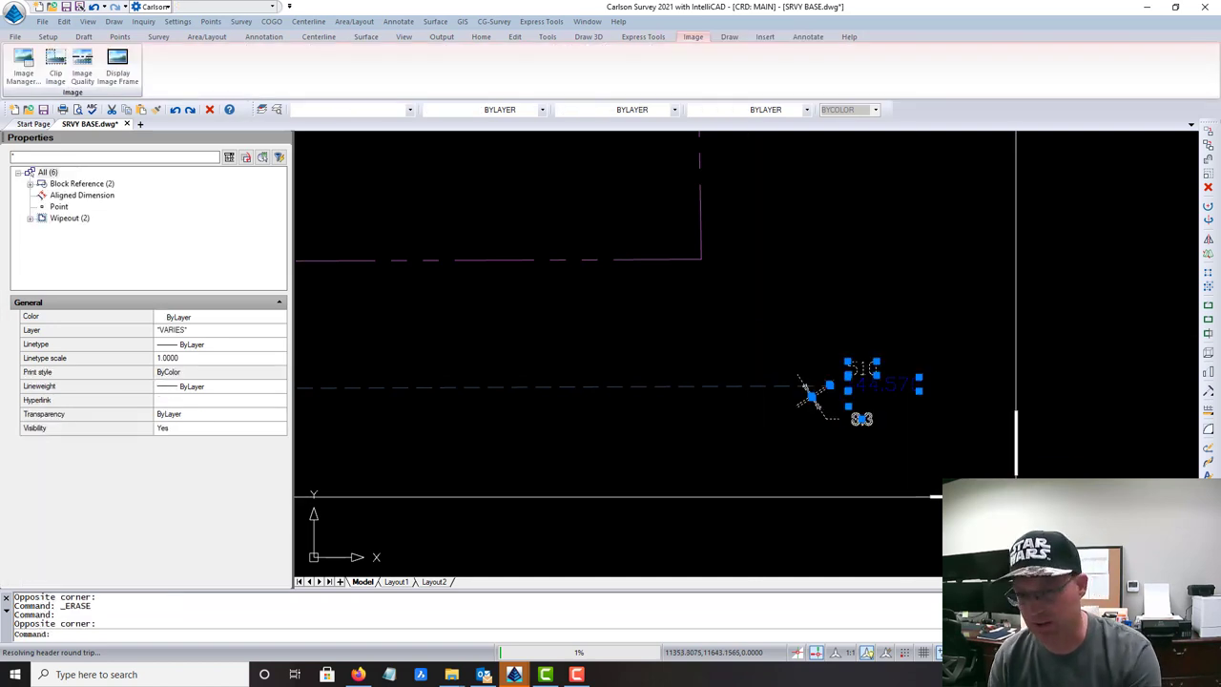
scroll(753, 349, "down", 1)
key("Delete")
Delete point 505 at the far west, where the erased tie line ended
middle_click_drag(558, 359, 1096, 365)
scroll(868, 370, "up", 3)
scroll(362, 380, "up", 3)
scroll(443, 384, "down", 4)
middle_click_drag(539, 258, 615, 331)
scroll(569, 242, "up", 3)
middle_click_drag(401, 369, 996, 225)
scroll(811, 299, "up", 3)
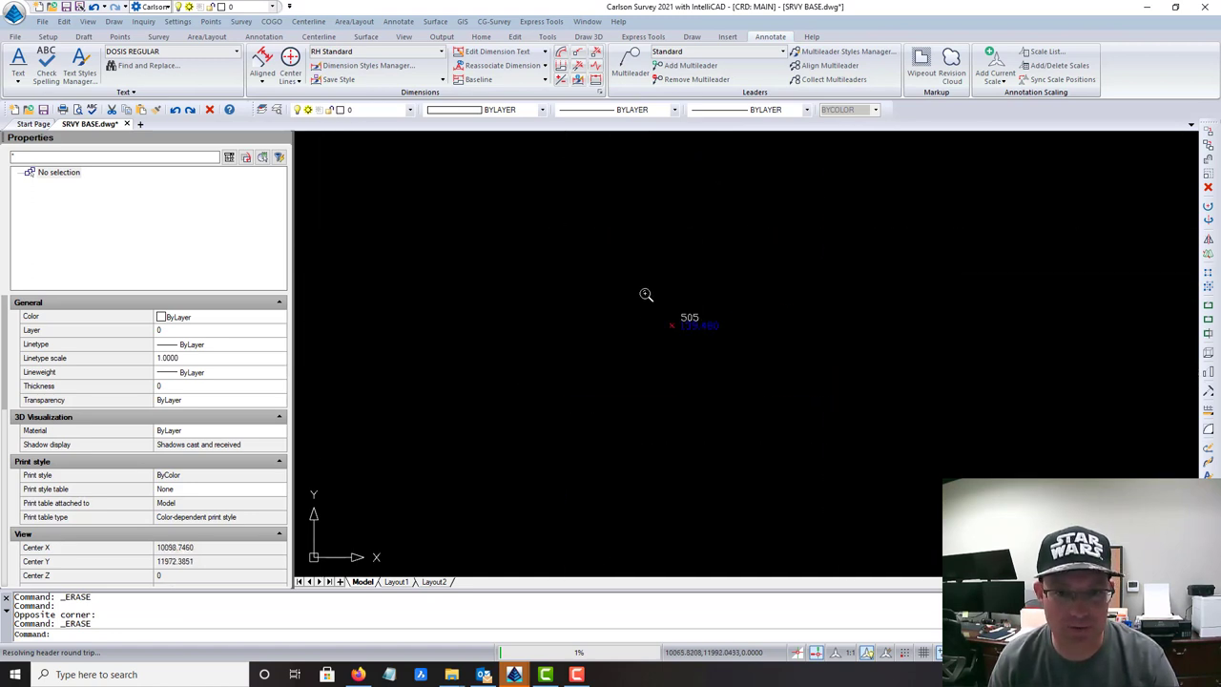
left_click_drag(638, 265, 807, 430)
key("Delete")
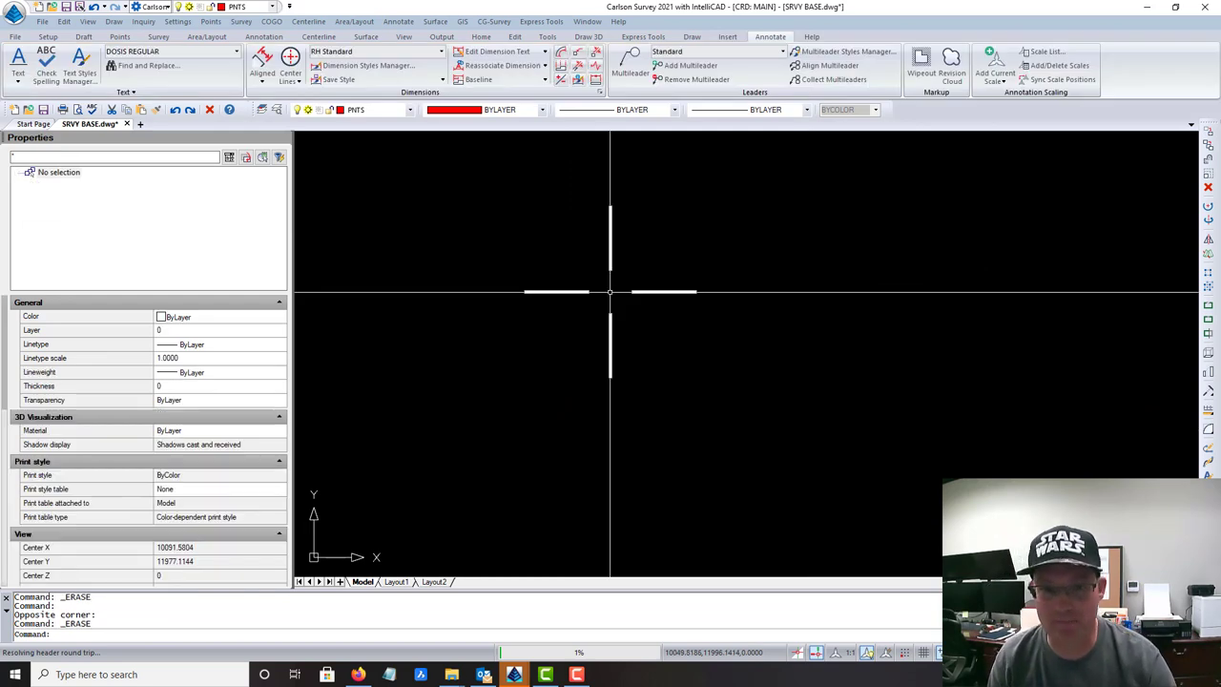
Delete the pair of points near the erased upper block's northwest corner
scroll(610, 292, "down", 3)
middle_click_drag(849, 317, 564, 441)
scroll(694, 297, "up", 4)
left_click_drag(986, 414, 602, 286)
key("Delete")
Delete the two points and their symbols at the ends of the erased short horizontal line
scroll(847, 341, "down", 2)
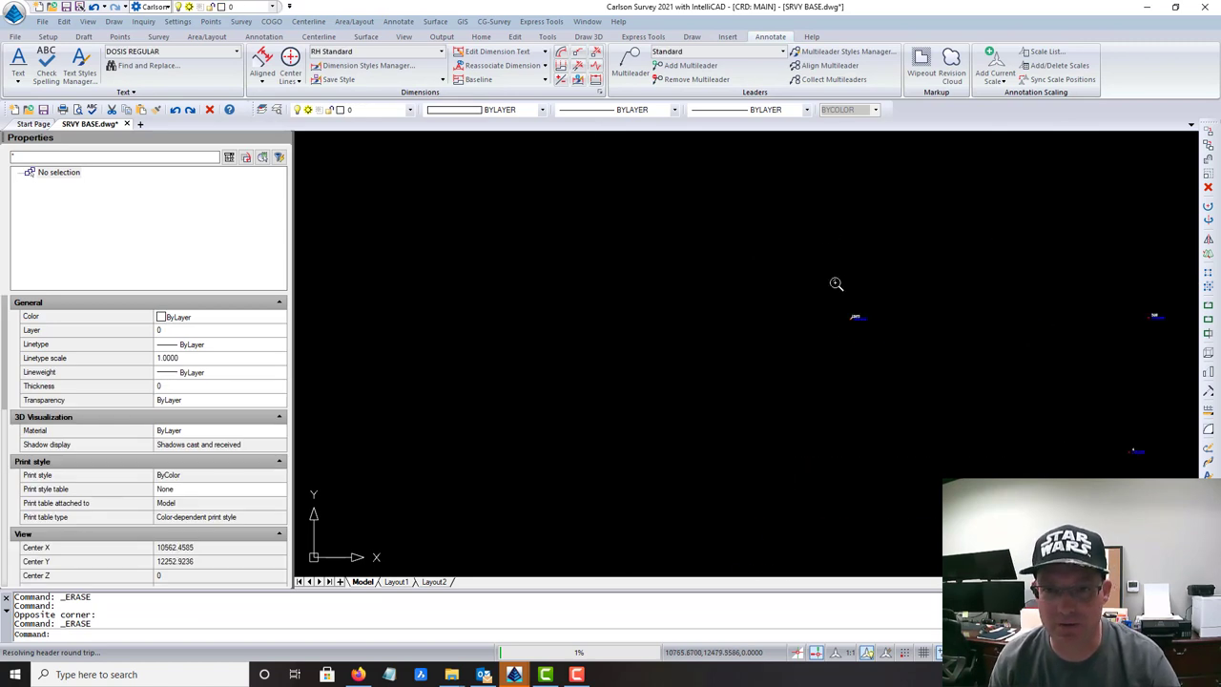
scroll(835, 283, "up", 1)
scroll(885, 381, "up", 3)
middle_click_drag(933, 382, 782, 379)
scroll(717, 311, "down", 4)
left_click(680, 266)
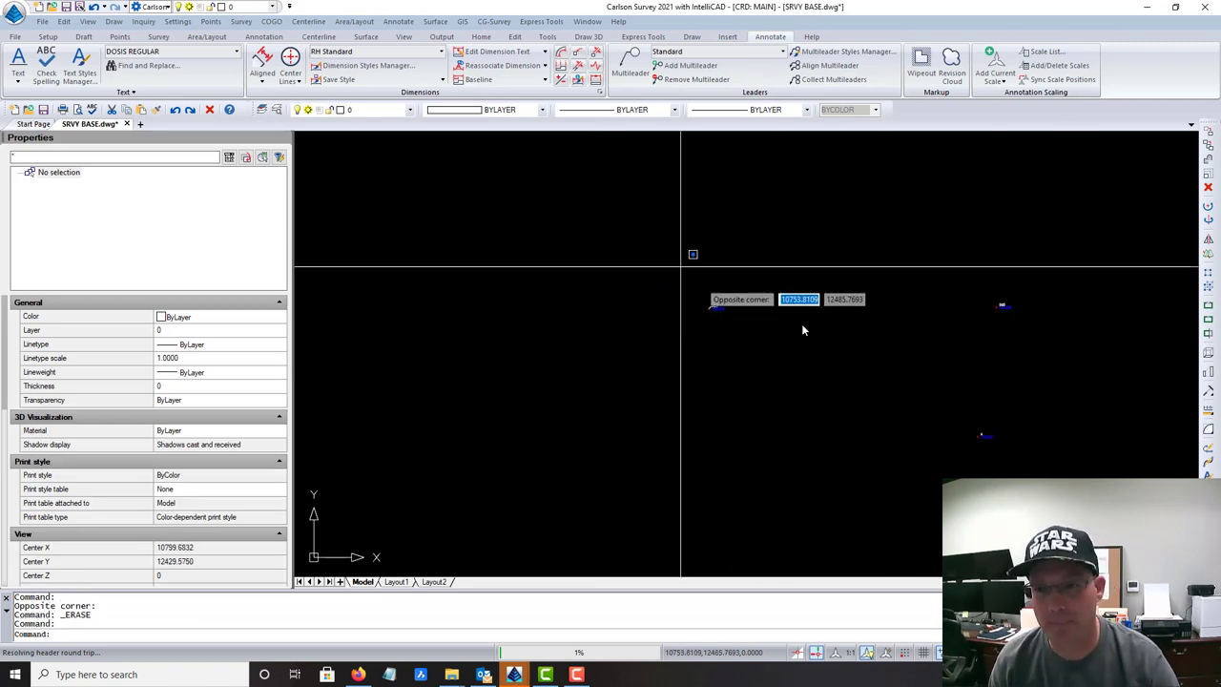
scroll(1025, 354, "up", 3)
left_click(1025, 354)
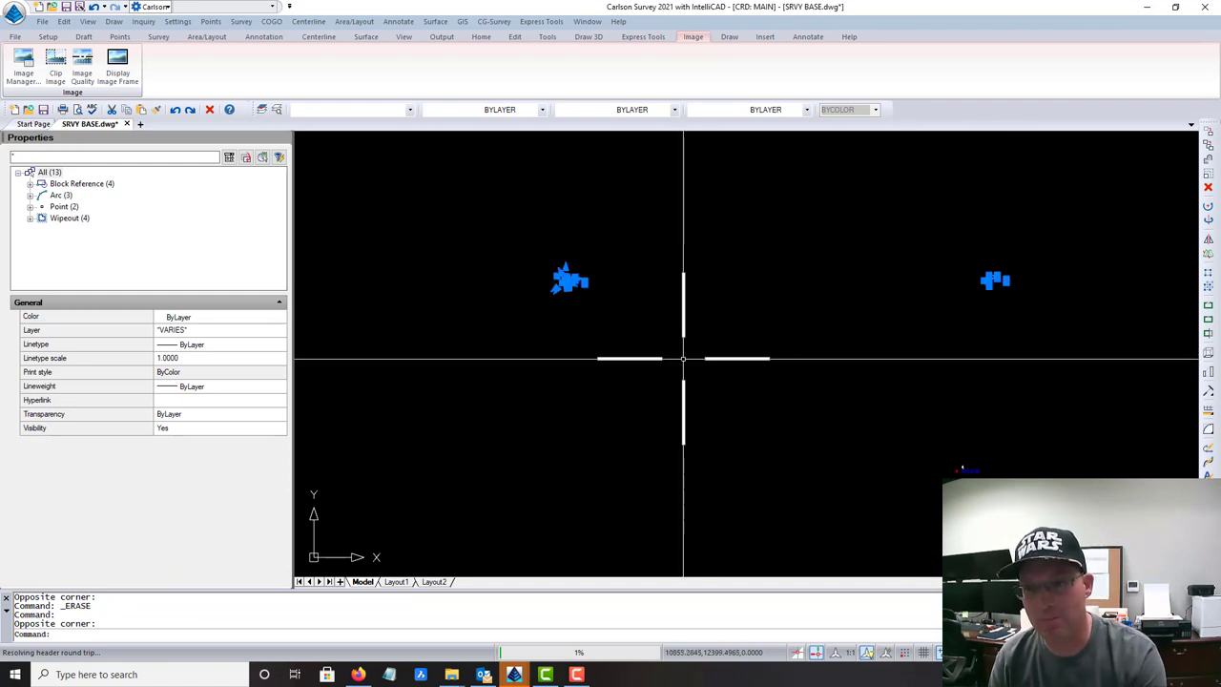
key("Delete")
Delete points 500 and 504 beside point 3, keeping point 3 itself
scroll(801, 334, "down", 5)
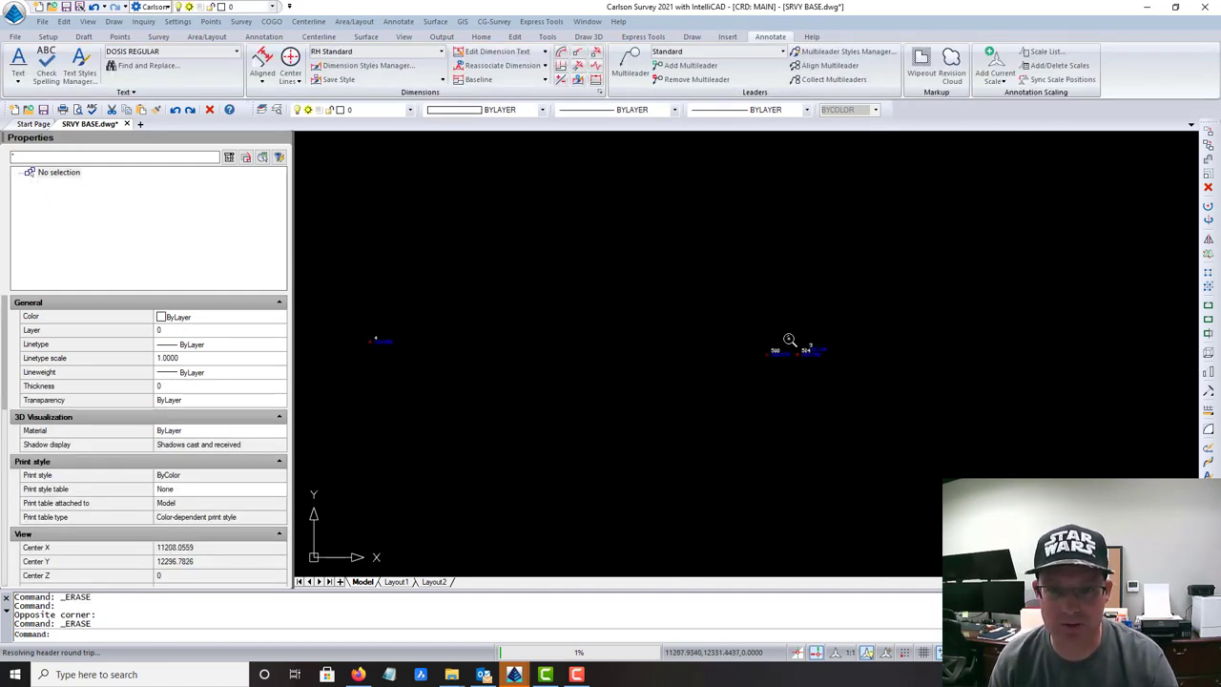
left_click(688, 294)
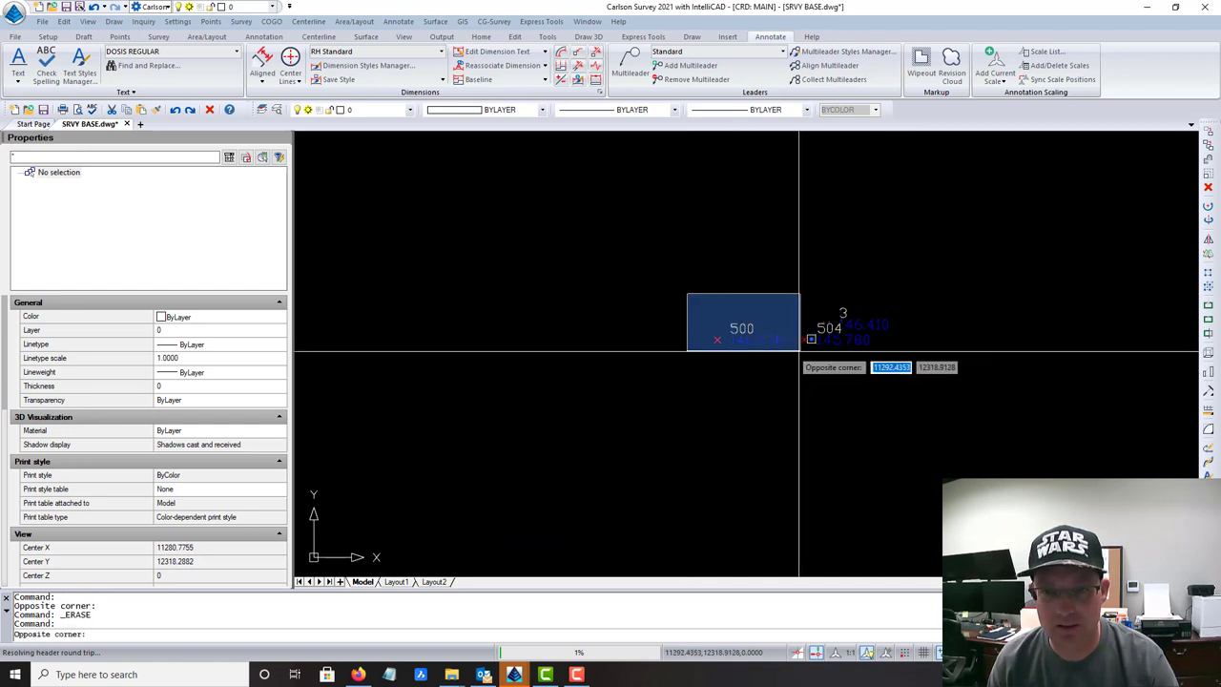
scroll(805, 364, "up", 3)
left_click(812, 363)
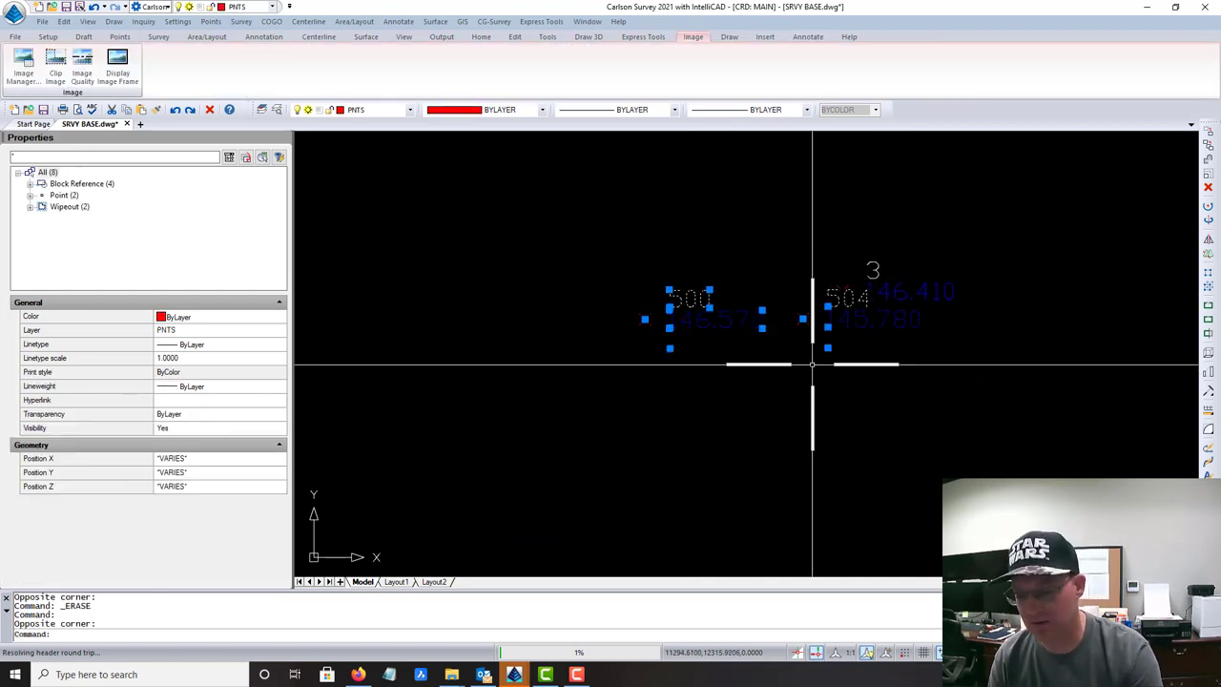
key("Delete")
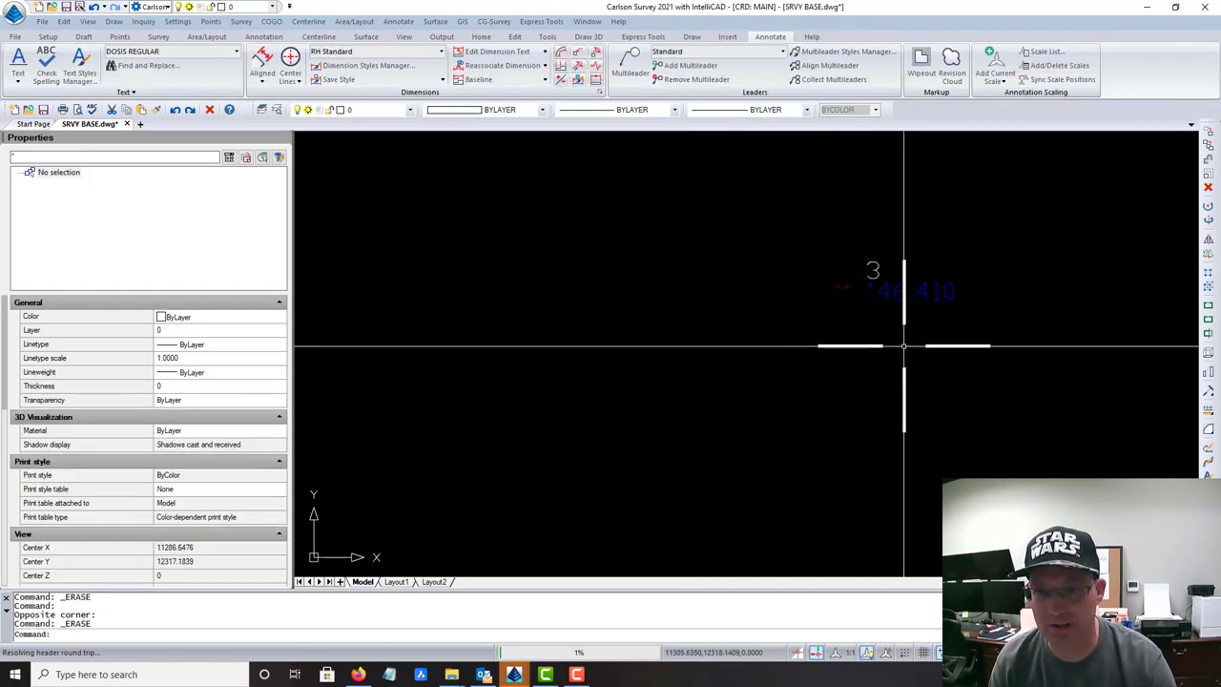
type("rea")
key("Escape")
scroll(851, 324, "down", 1)
left_click(957, 234)
left_click(921, 286)
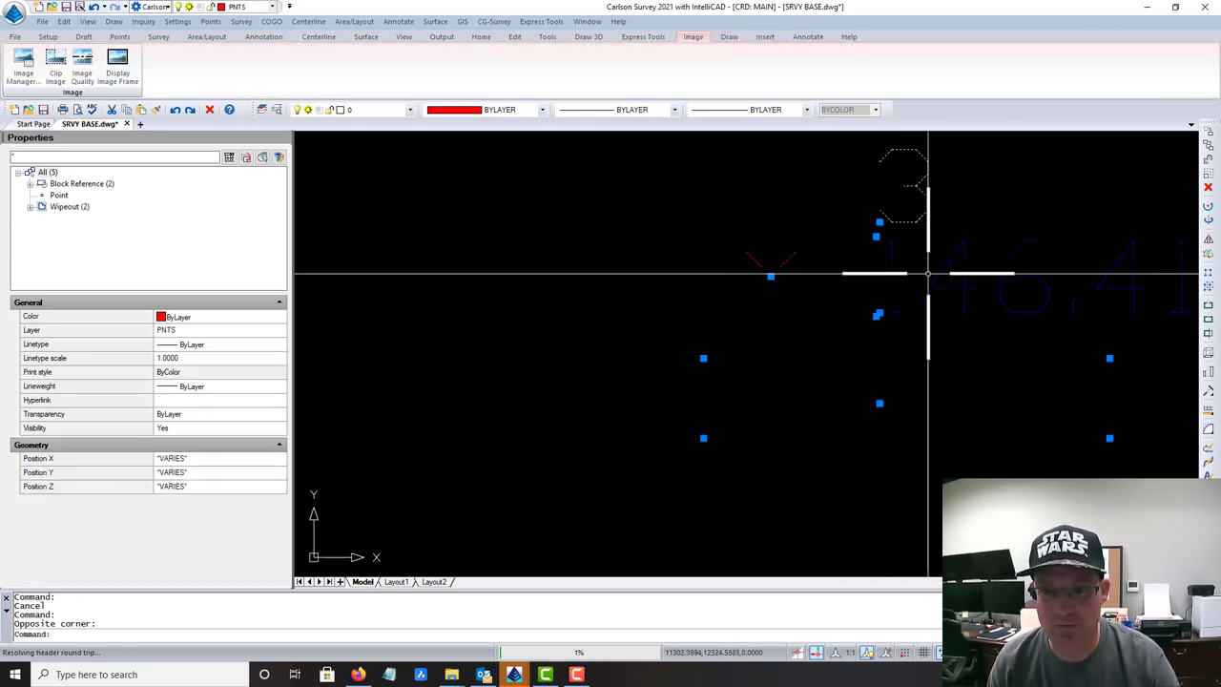
key("Escape")
Erase the leftover object just below point 3's marker, keeping the point itself
scroll(822, 411, "down", 5)
left_click(834, 497)
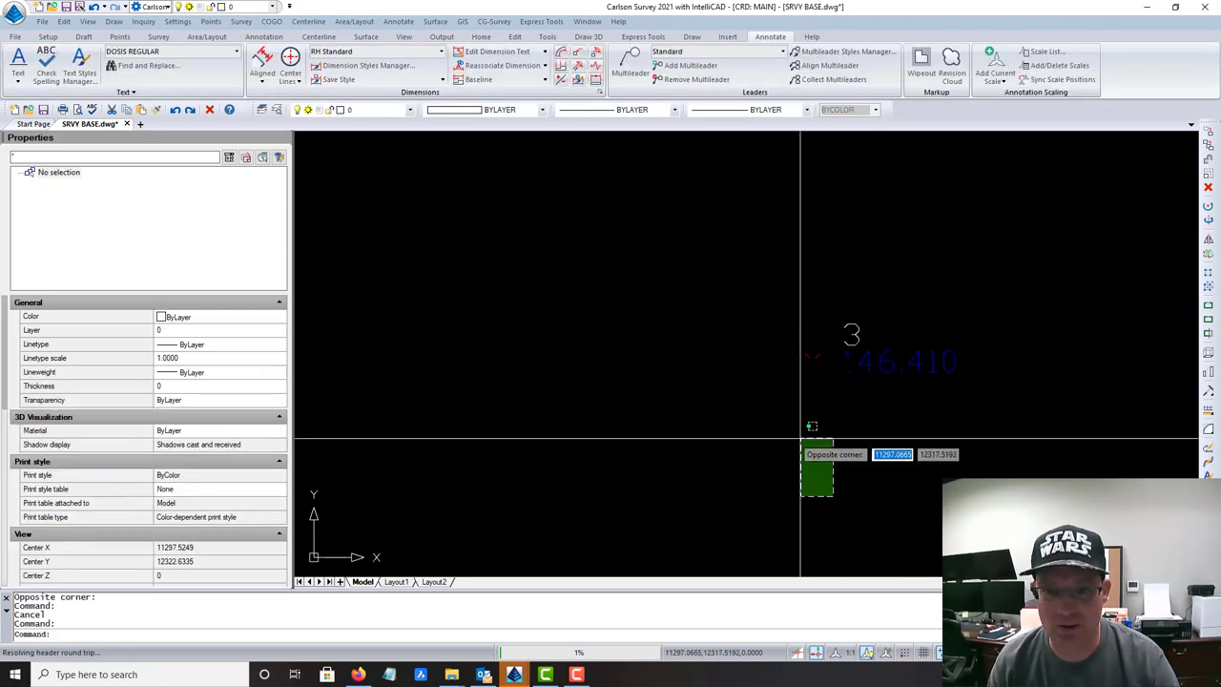
left_click(779, 378)
key("Delete")
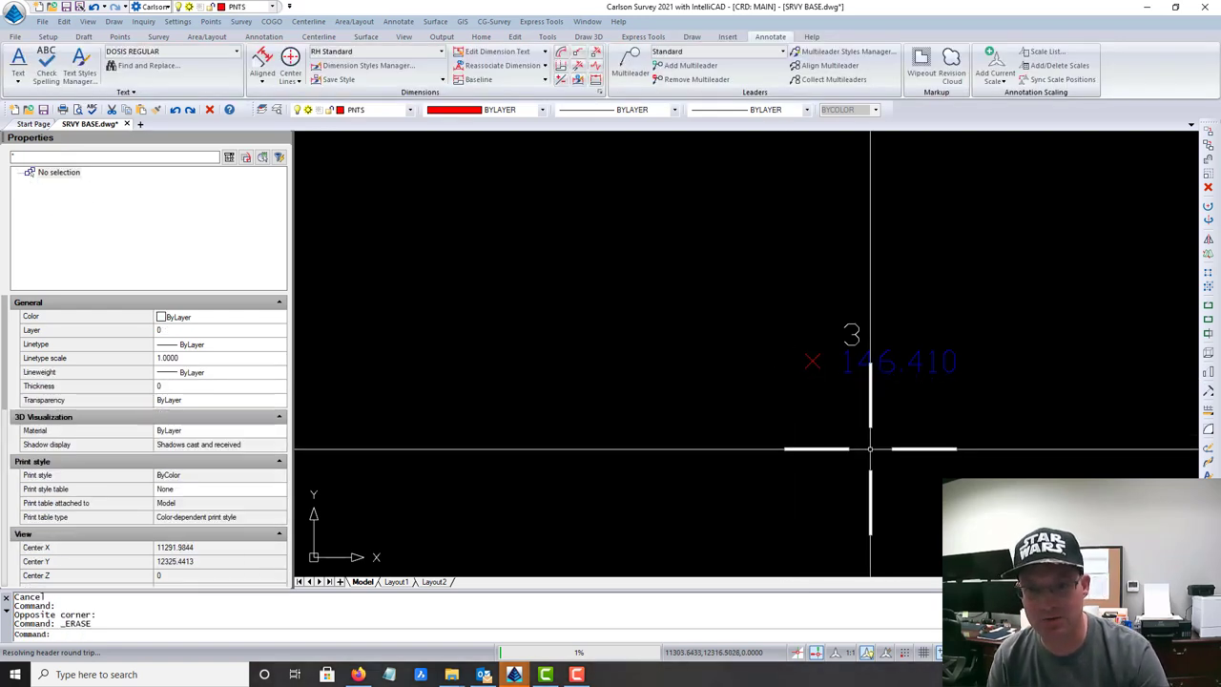
Erase the dashed line running just south of the magenta parcel's south boundary
scroll(946, 400, "down", 5)
key("Escape")
scroll(881, 272, "up", 6)
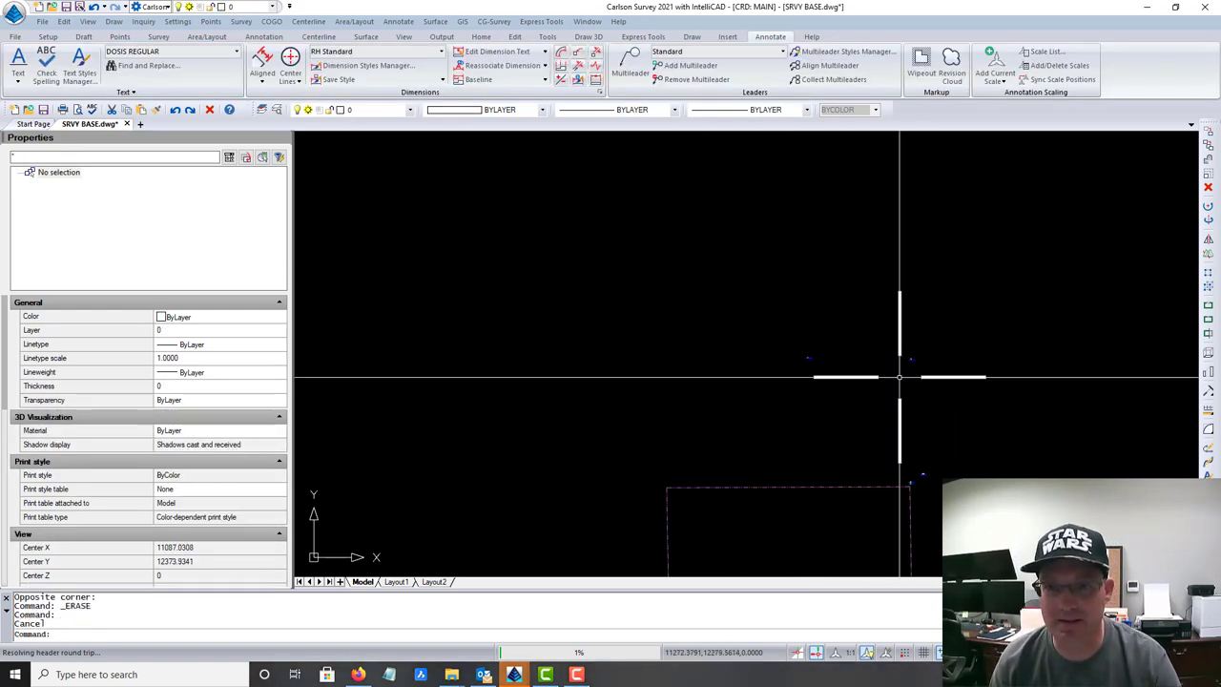
middle_click_drag(889, 278, 900, 335)
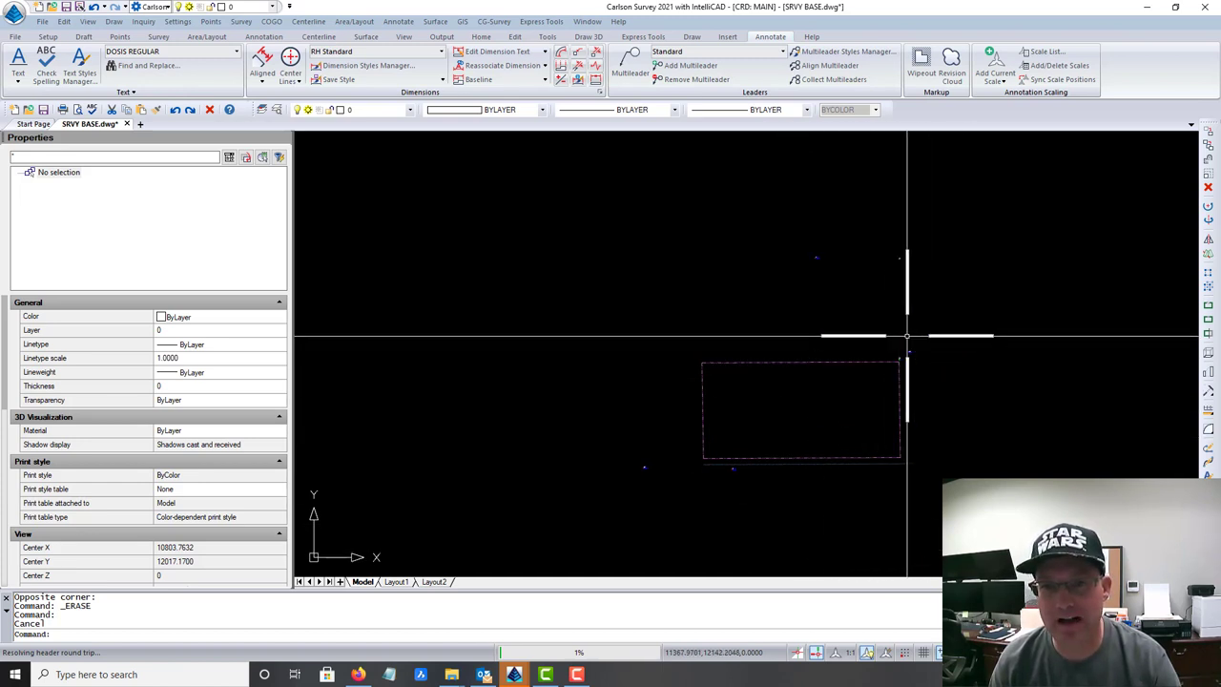
scroll(918, 367, "up", 3)
scroll(880, 267, "down", 3)
scroll(867, 410, "up", 3)
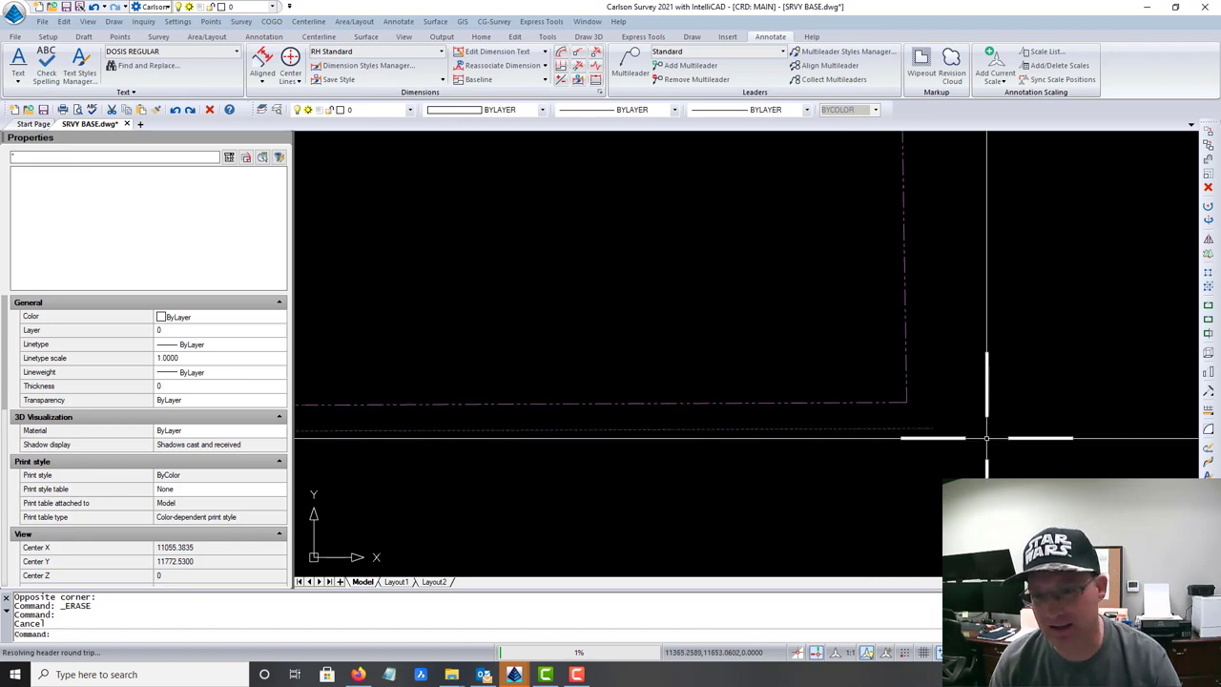
scroll(978, 441, "down", 3)
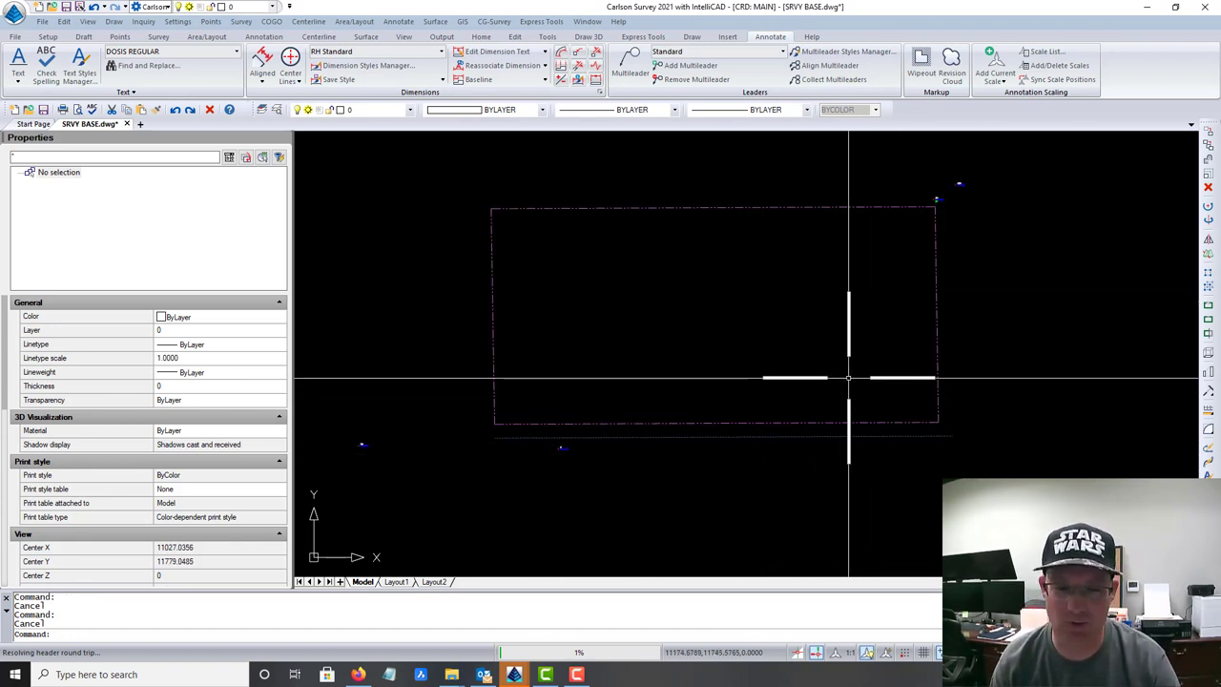
middle_click_drag(814, 336, 810, 349)
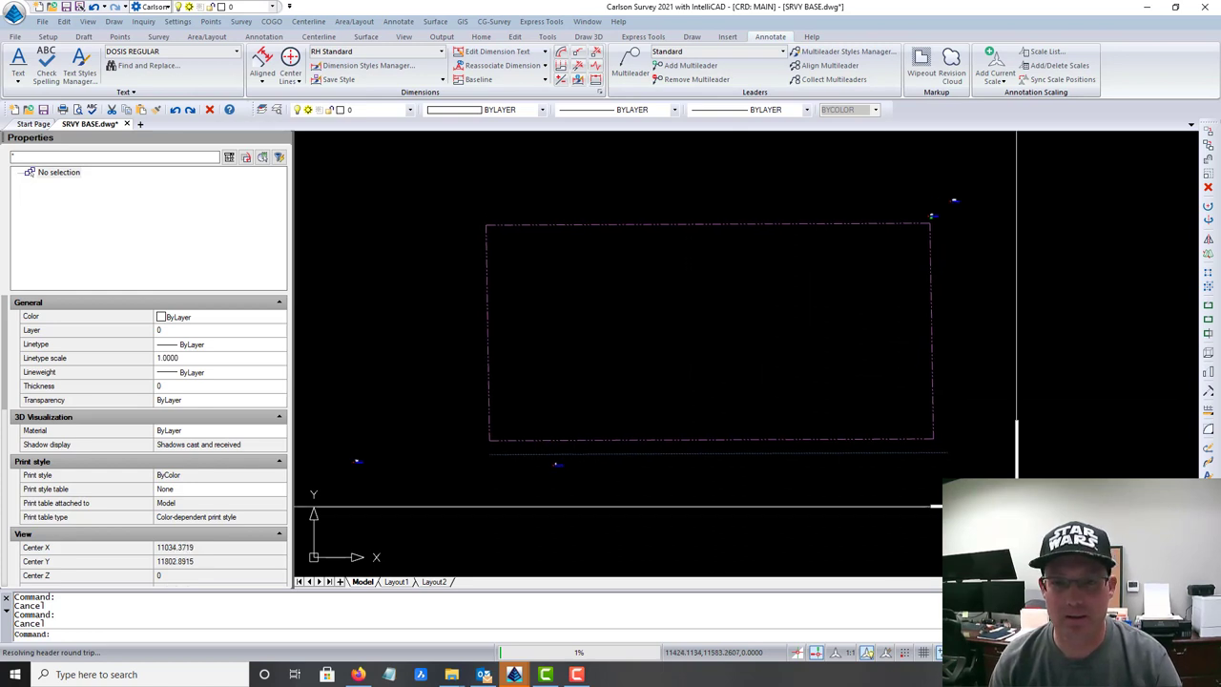
left_click(944, 454)
left_click(935, 449)
key("Delete")
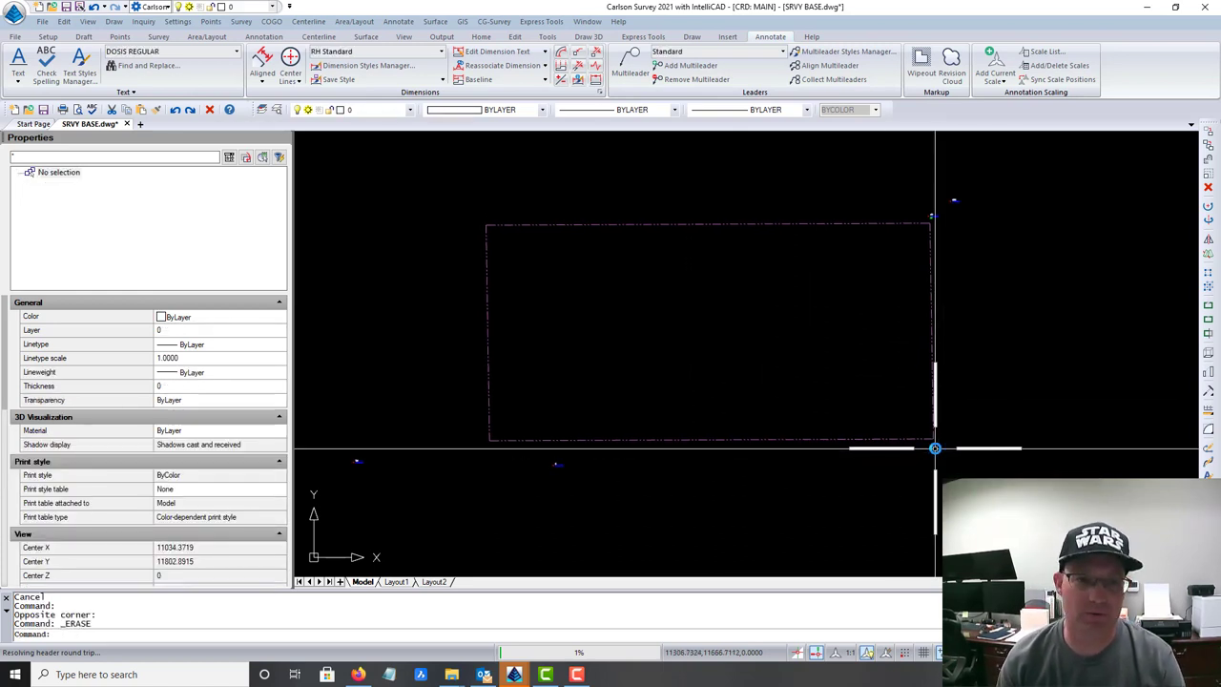
scroll(934, 446, "down", 3)
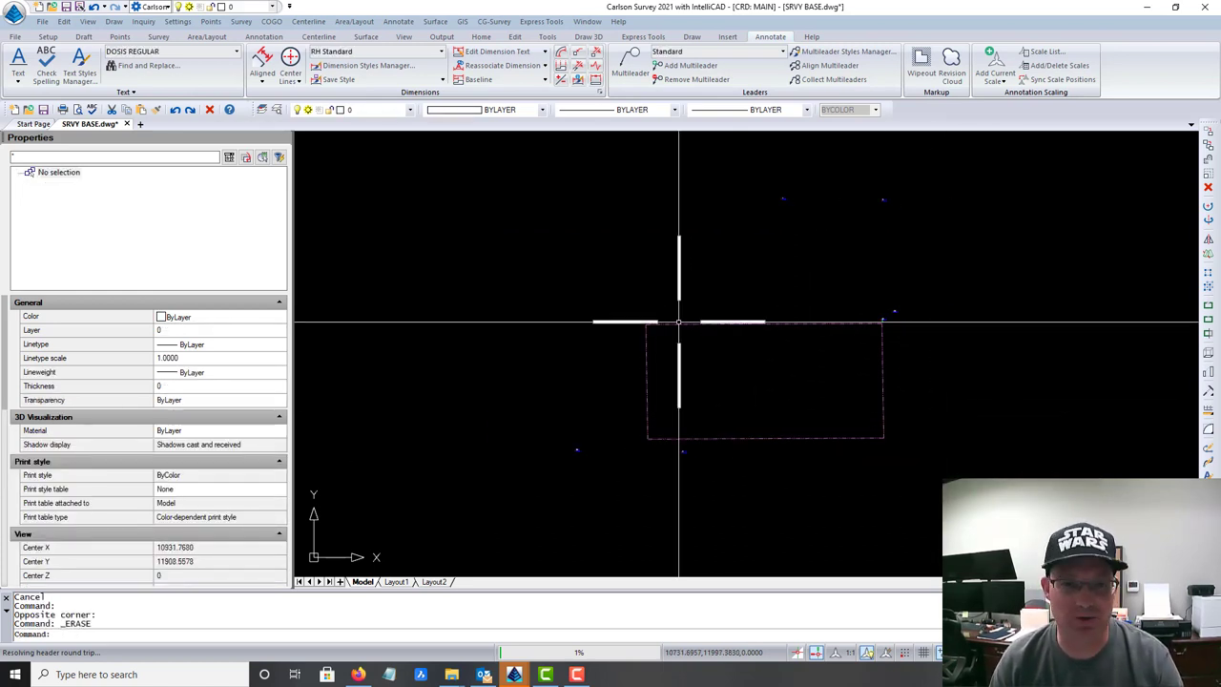
scroll(572, 468, "up", 2)
scroll(1009, 435, "down", 3)
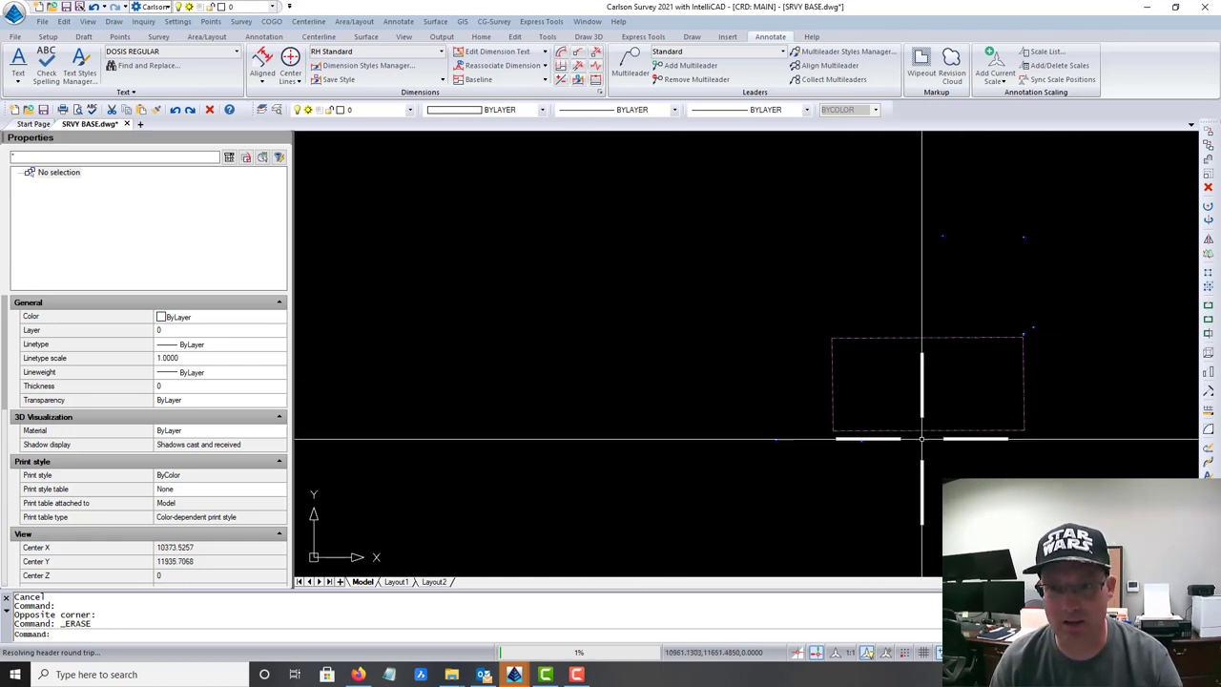
middle_click_drag(1026, 439, 801, 432)
scroll(692, 466, "up", 2)
middle_click_drag(621, 390, 712, 383)
key("Escape")
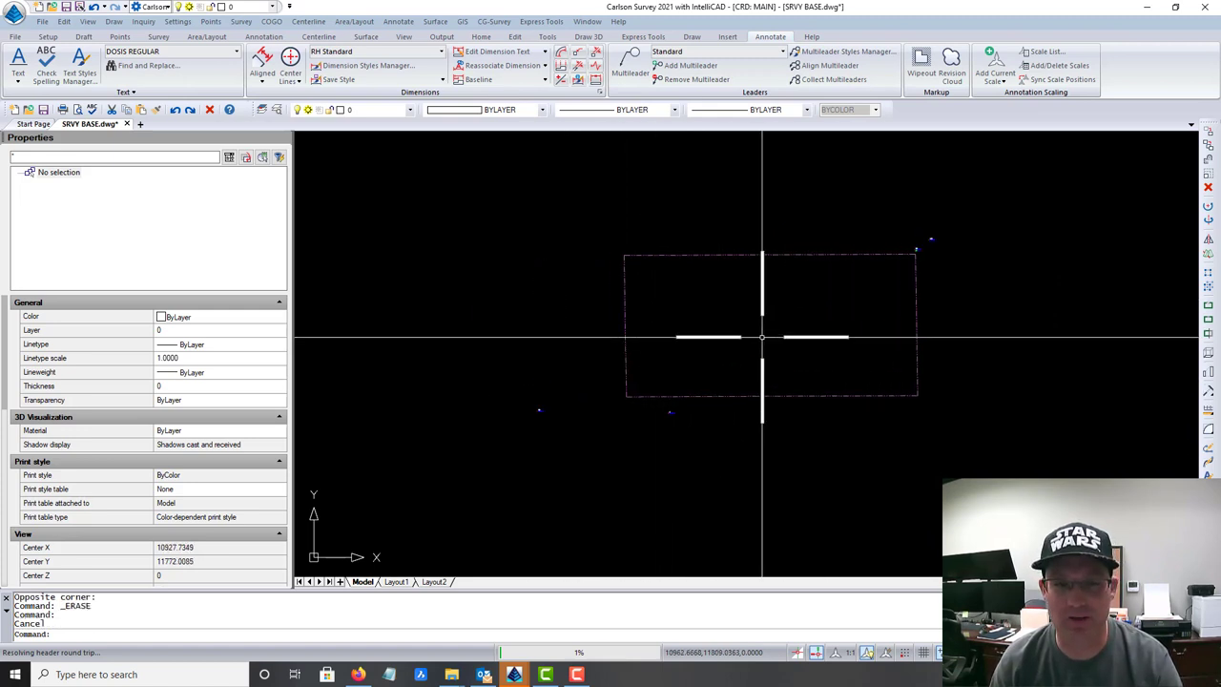
Open the coordinate and elevation label settings and set the leader arrow scaler to 0.10
scroll(763, 340, "up", 3)
scroll(763, 340, "down", 1)
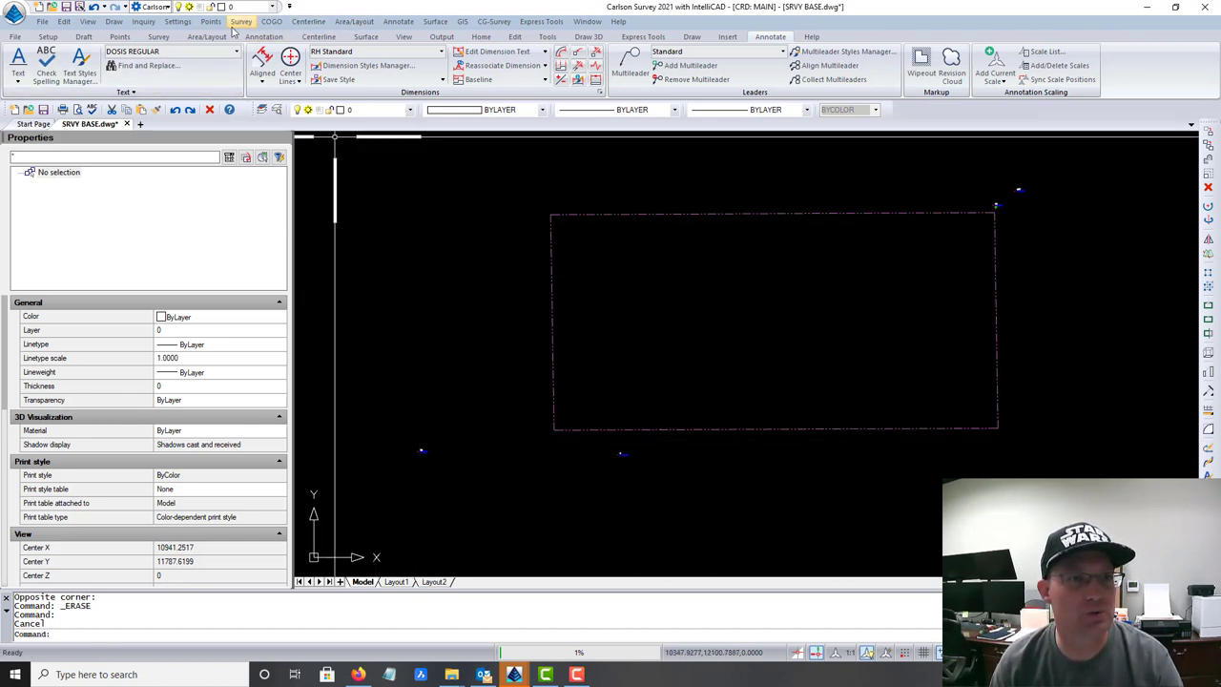
left_click(399, 21)
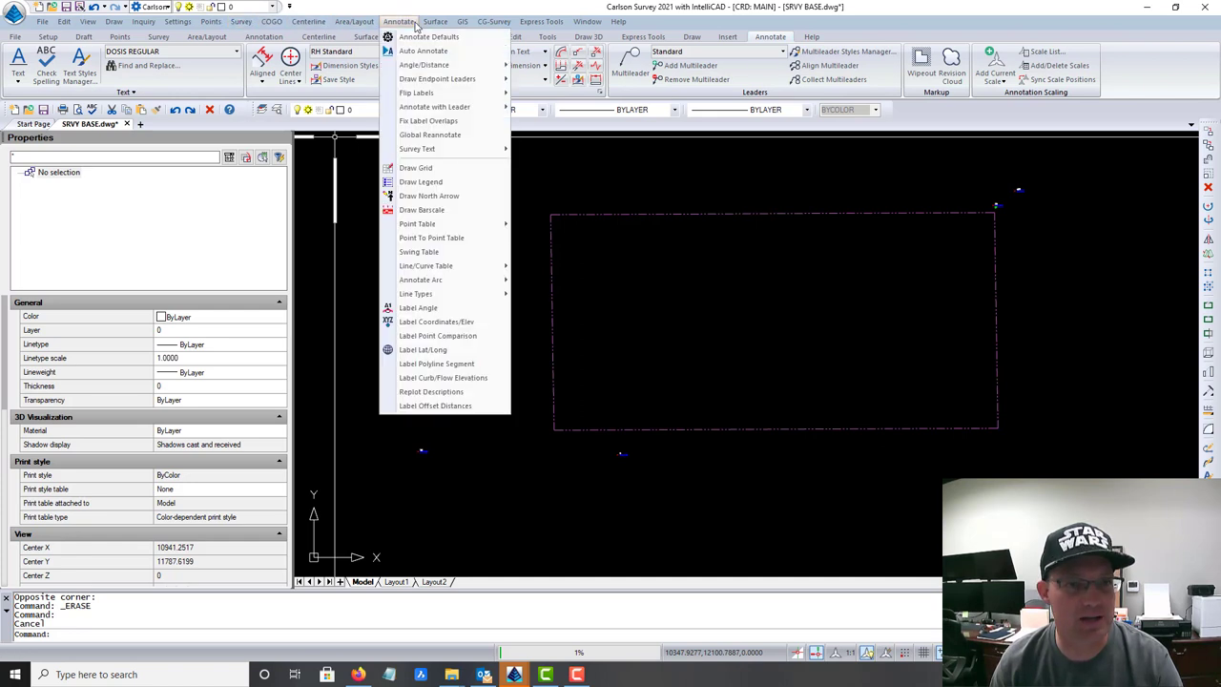
left_click(429, 322)
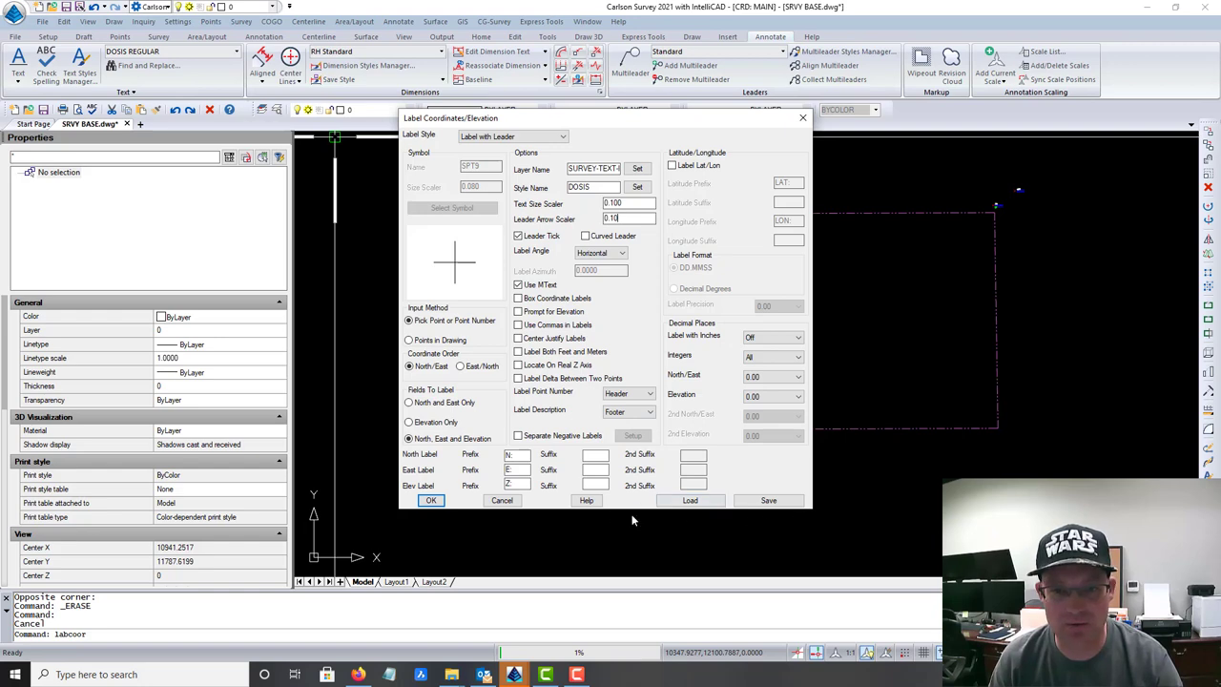
Start saving the label settings to a file, browsing to the RH > Templates > RH folder on OneDrive
left_click(763, 510)
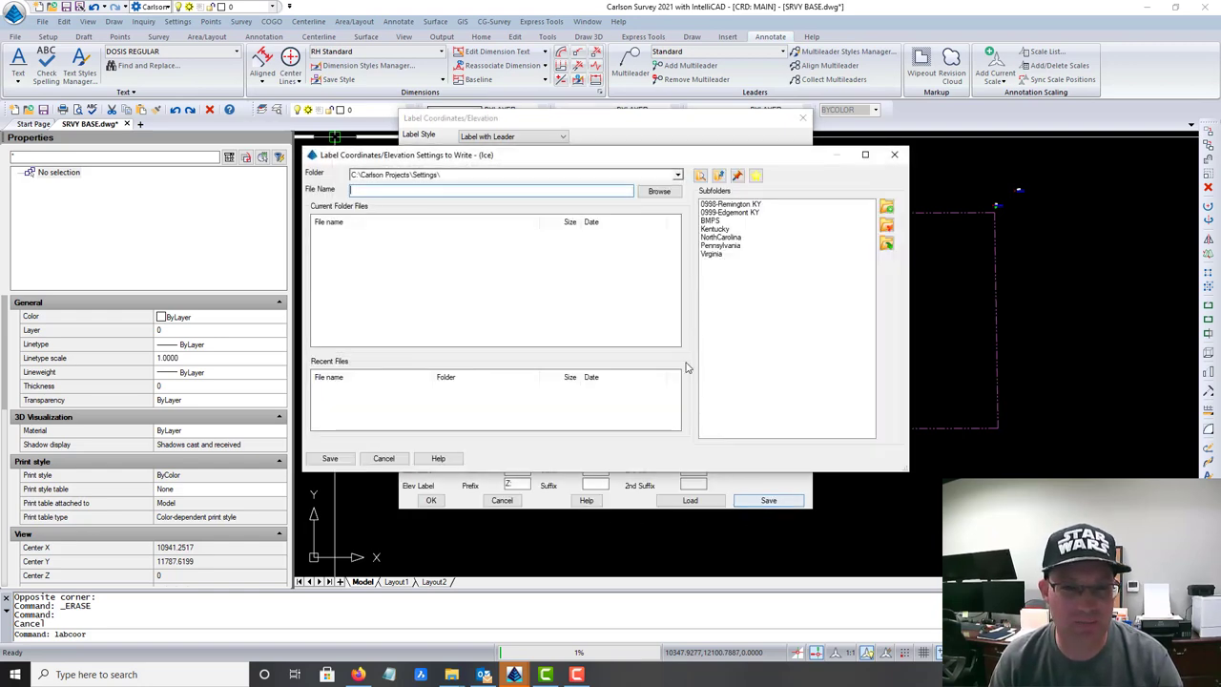
left_click(660, 192)
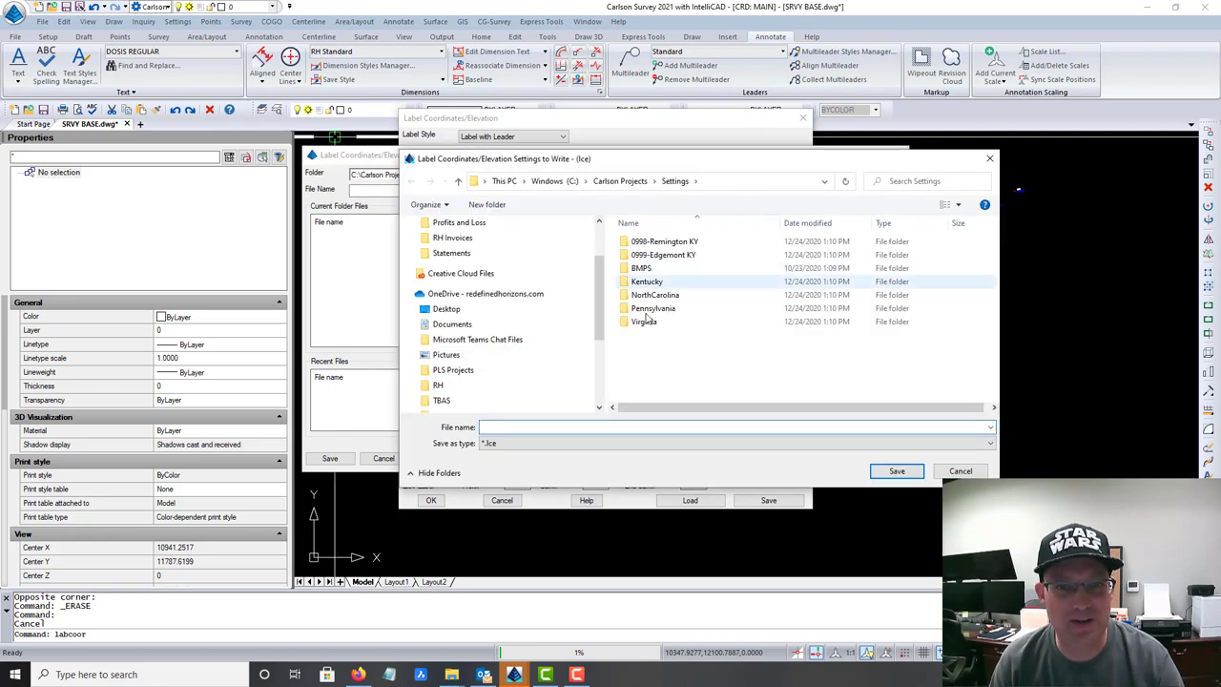
left_click(438, 384)
scroll(656, 327, "down", 2)
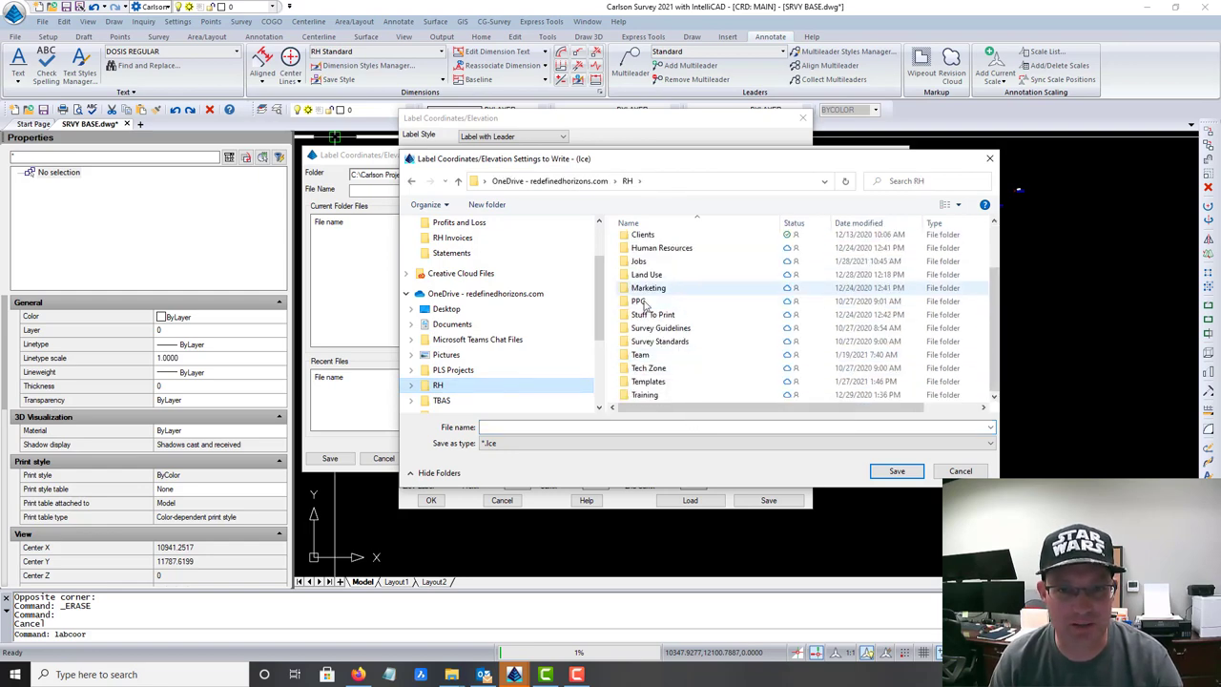
left_click(649, 382)
double_click(649, 381)
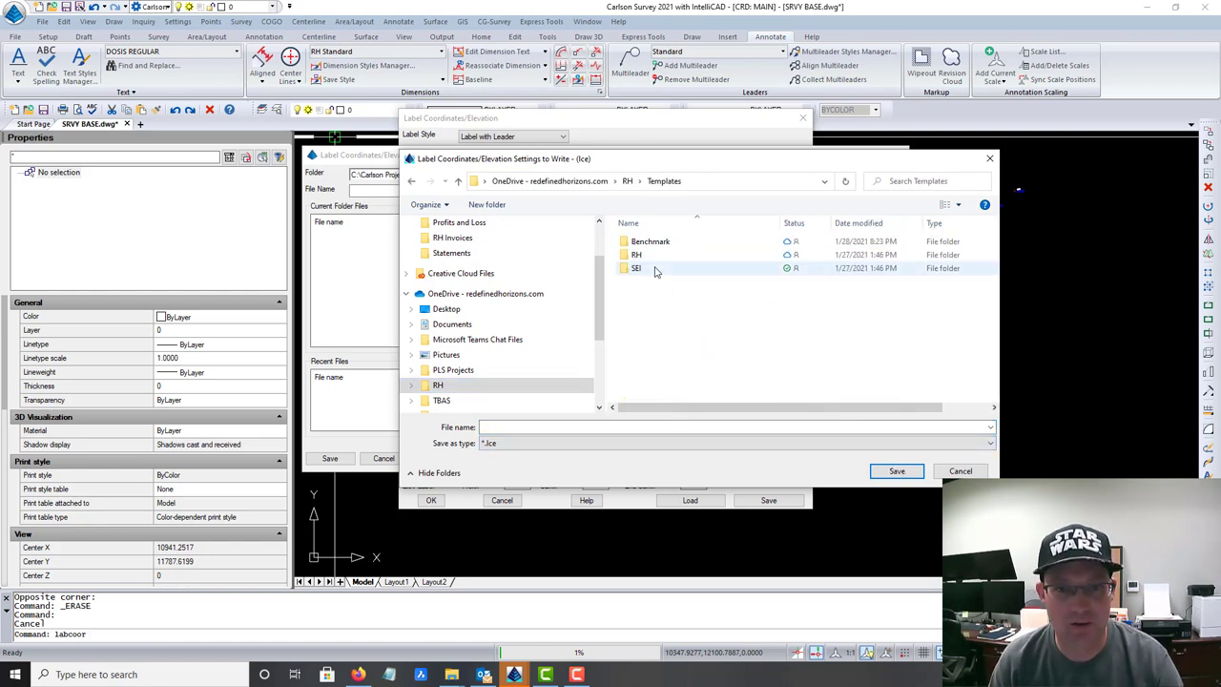
double_click(643, 267)
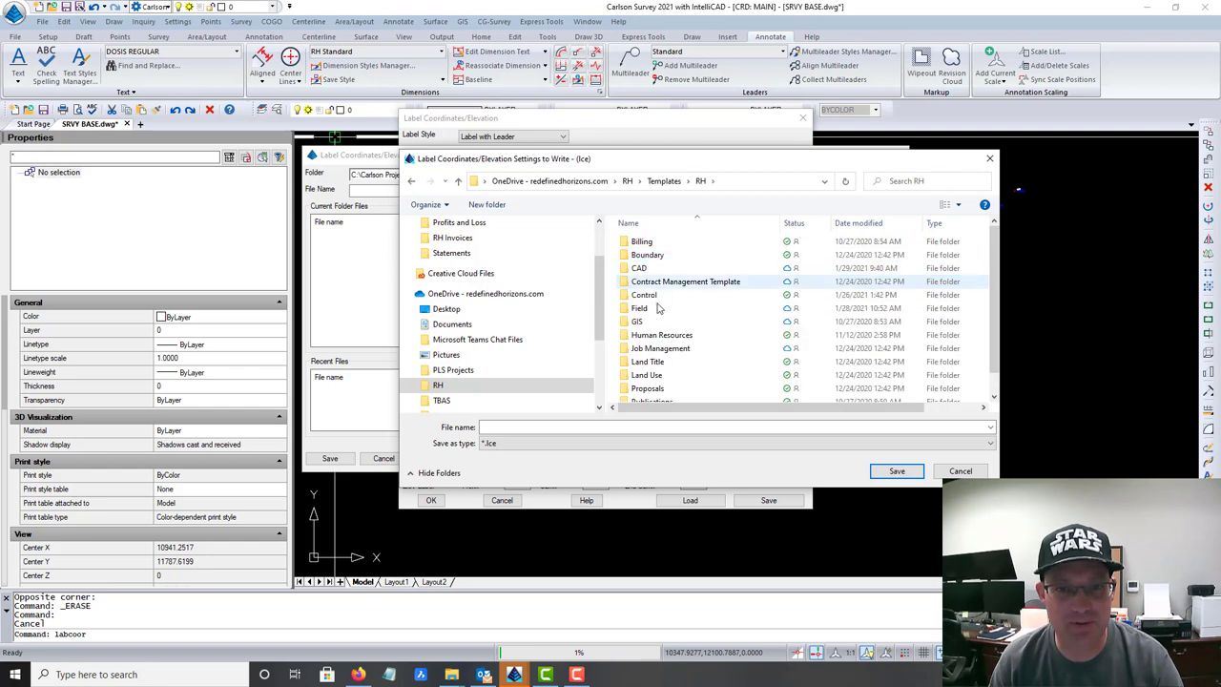
Save the label settings over RH COORD LABELS.lce in the CAD > Carlson Survey folder
left_click(647, 270)
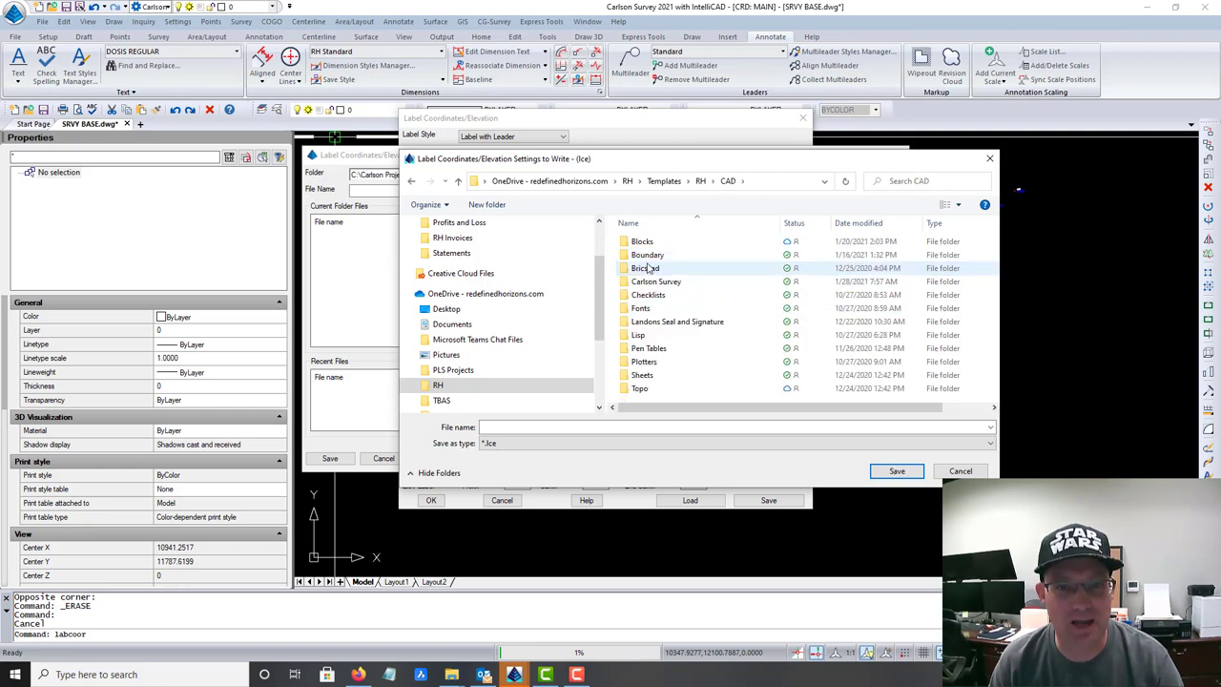
double_click(648, 270)
left_click(652, 248)
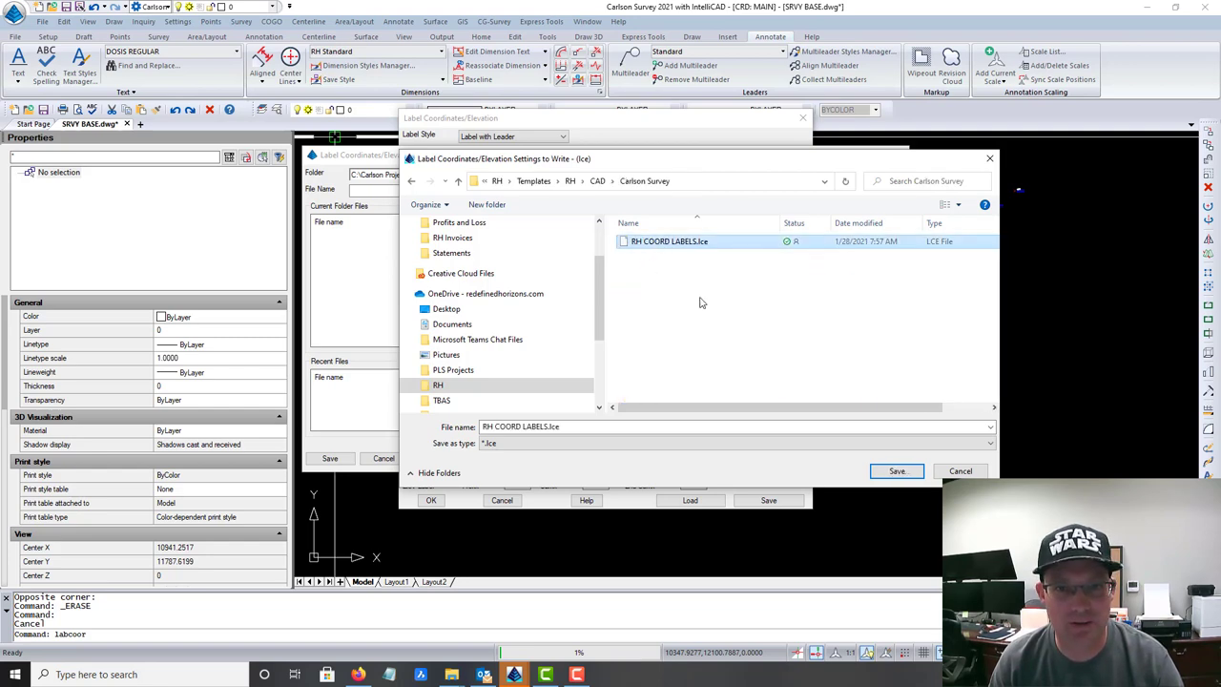
left_click(896, 471)
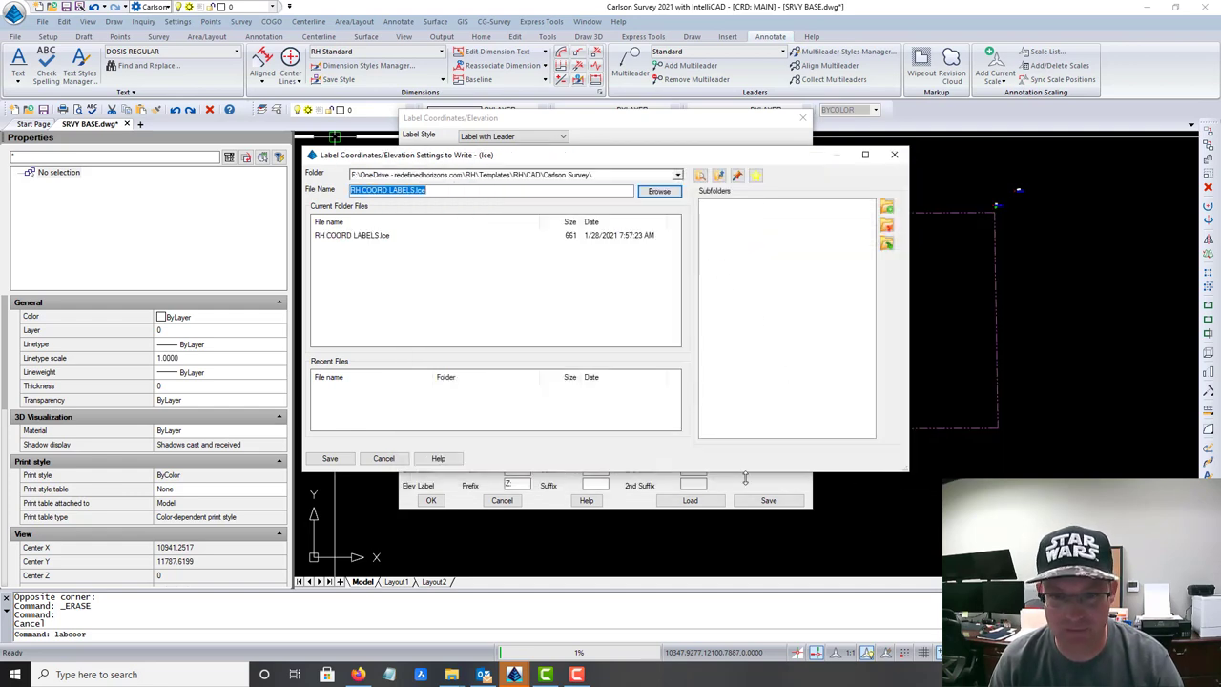
left_click(330, 458)
left_click(639, 350)
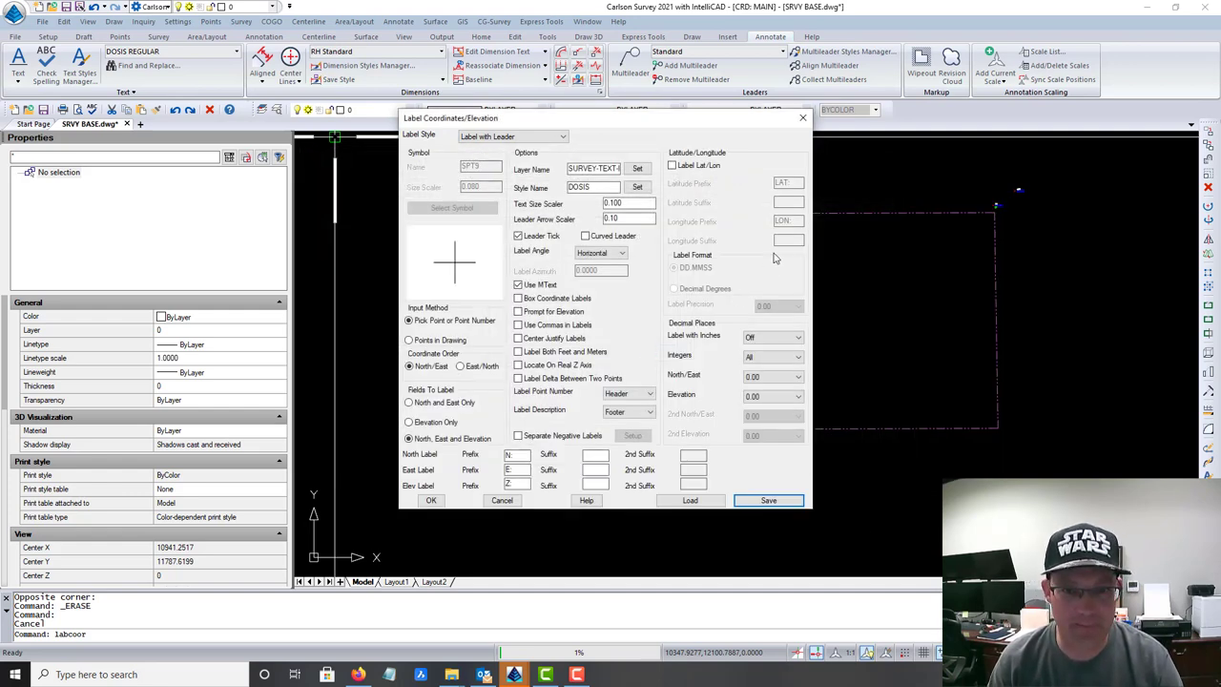
Label the parcel's southeast corner with its coordinates and the description PROPERTY CORNER, placing the leader label to the southeast
left_click(431, 503)
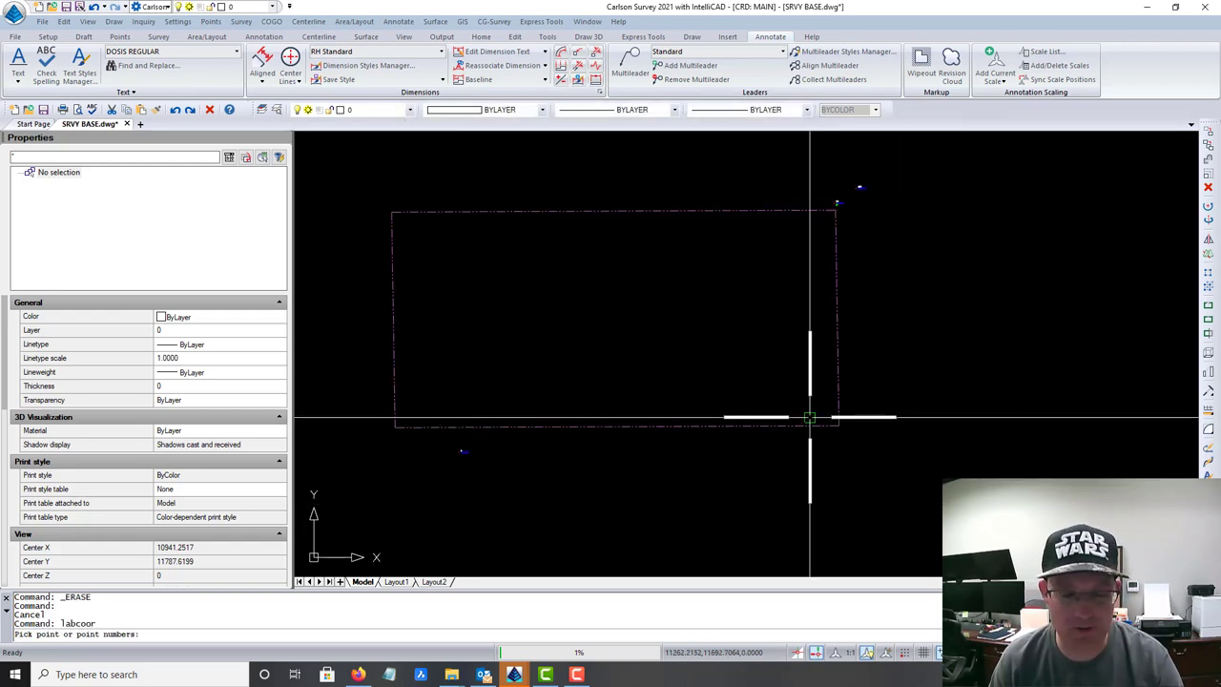
scroll(830, 423, "up", 3)
scroll(878, 427, "up", 1)
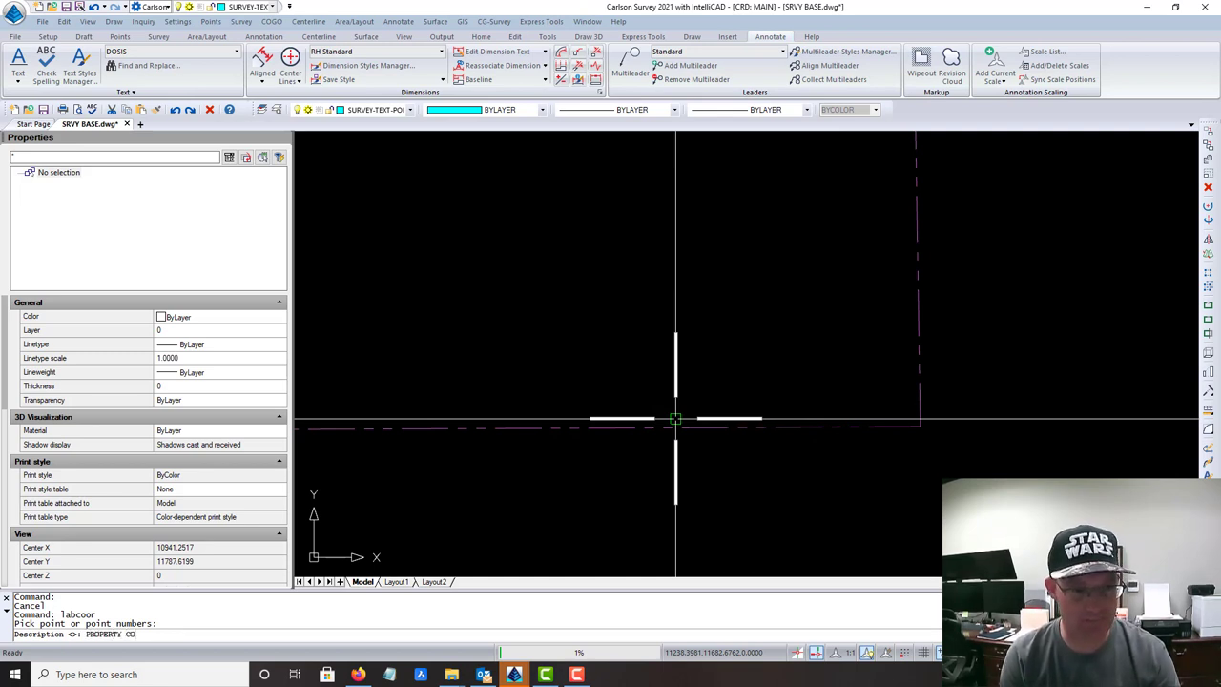
key("Return")
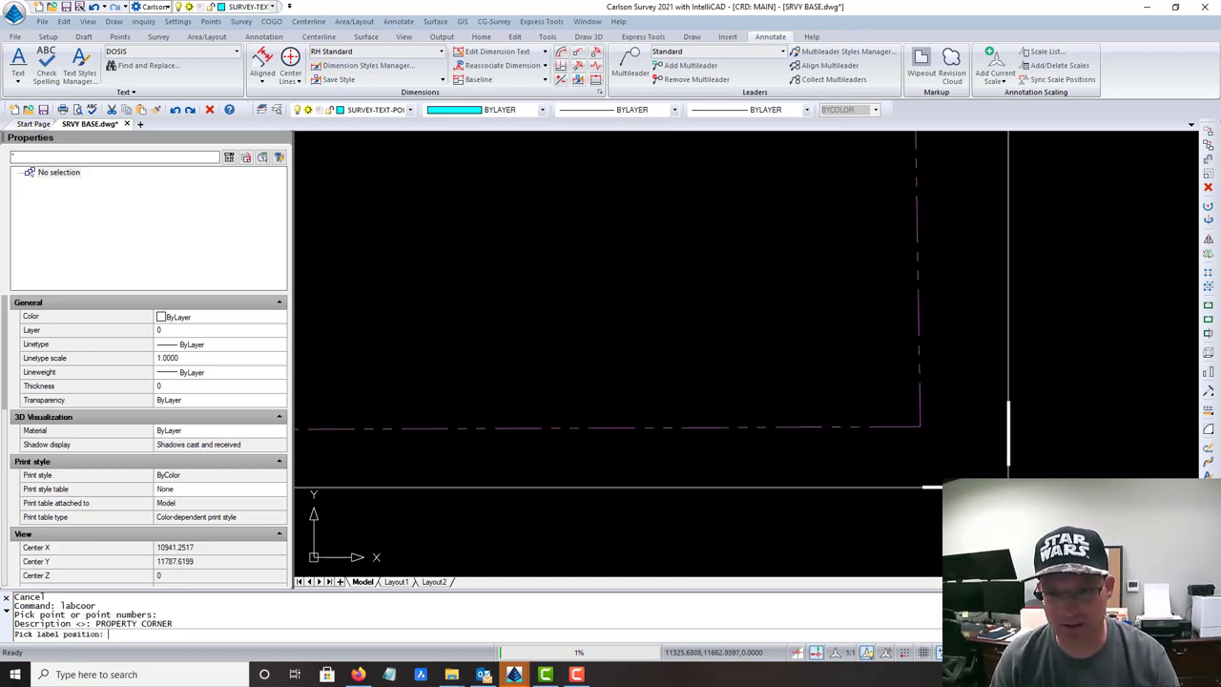
left_click(1009, 517)
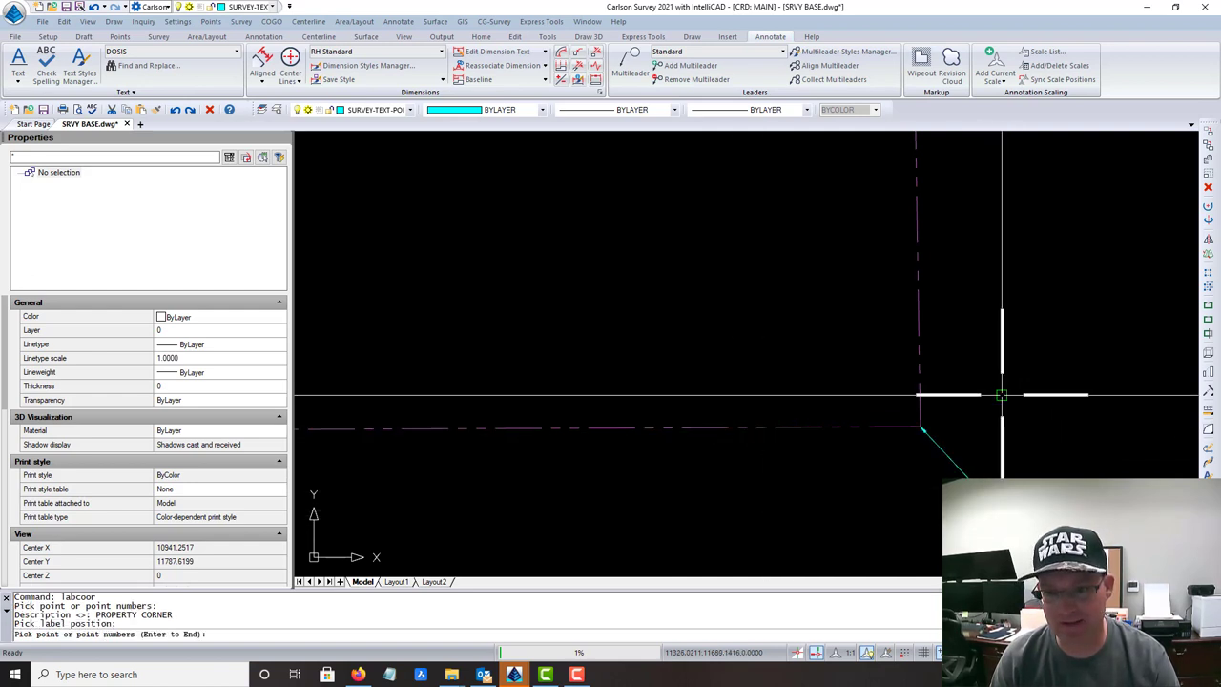
Label the parcel's northeast corner with its coordinates and the description PROPERTY CORNER, placing the leader label east of point 99
mouse_move(1046, 228)
middle_mouse_down()
mouse_move(916, 412)
mouse_move(952, 405)
middle_mouse_up()
mouse_move(965, 172)
middle_mouse_down()
mouse_move(918, 278)
mouse_move(890, 447)
middle_mouse_up()
scroll(755, 346, "up", 2)
key("Return")
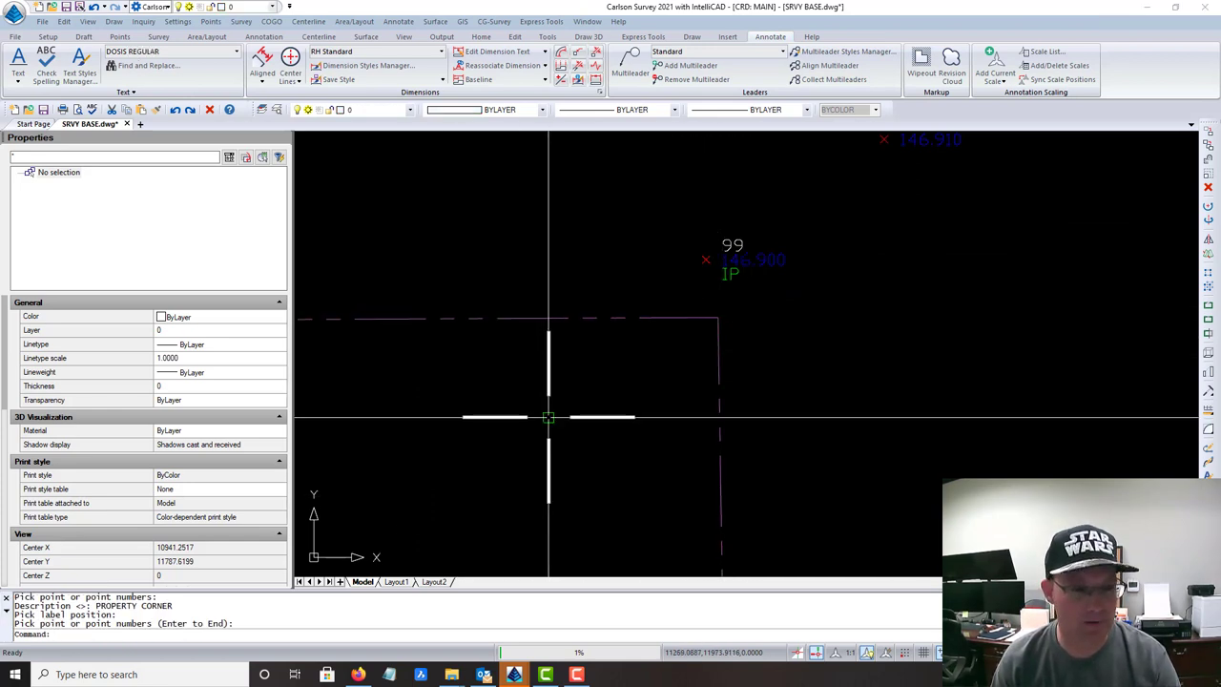
key("Return")
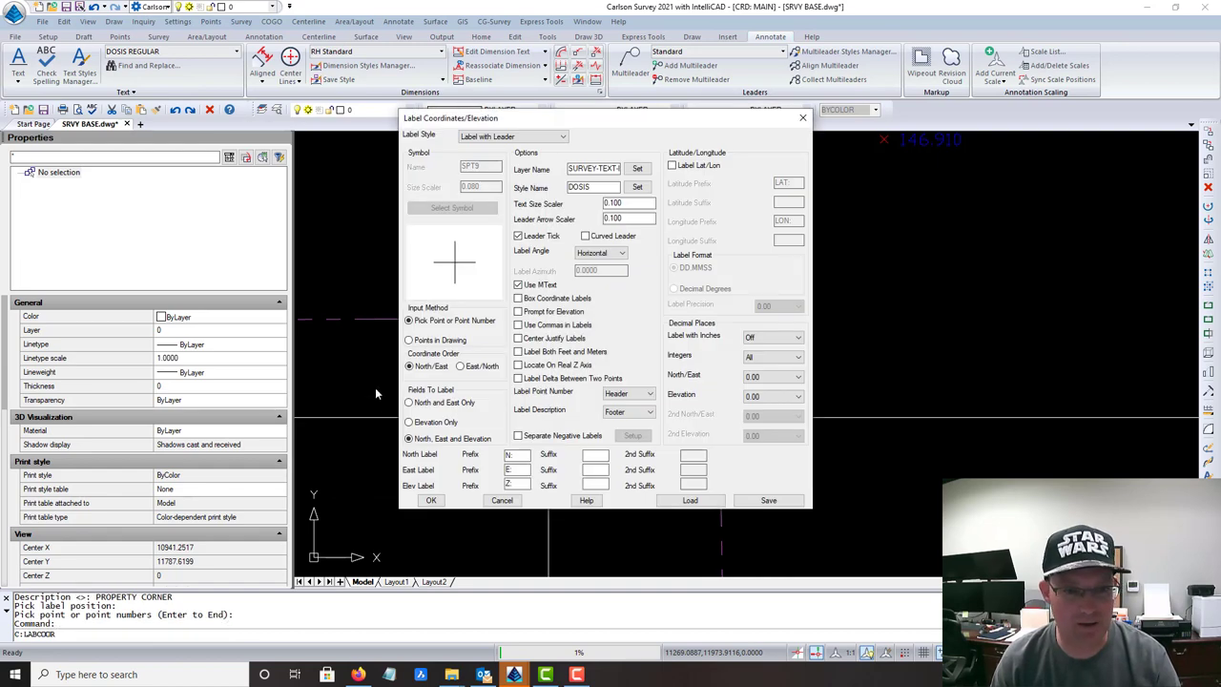
left_click(431, 500)
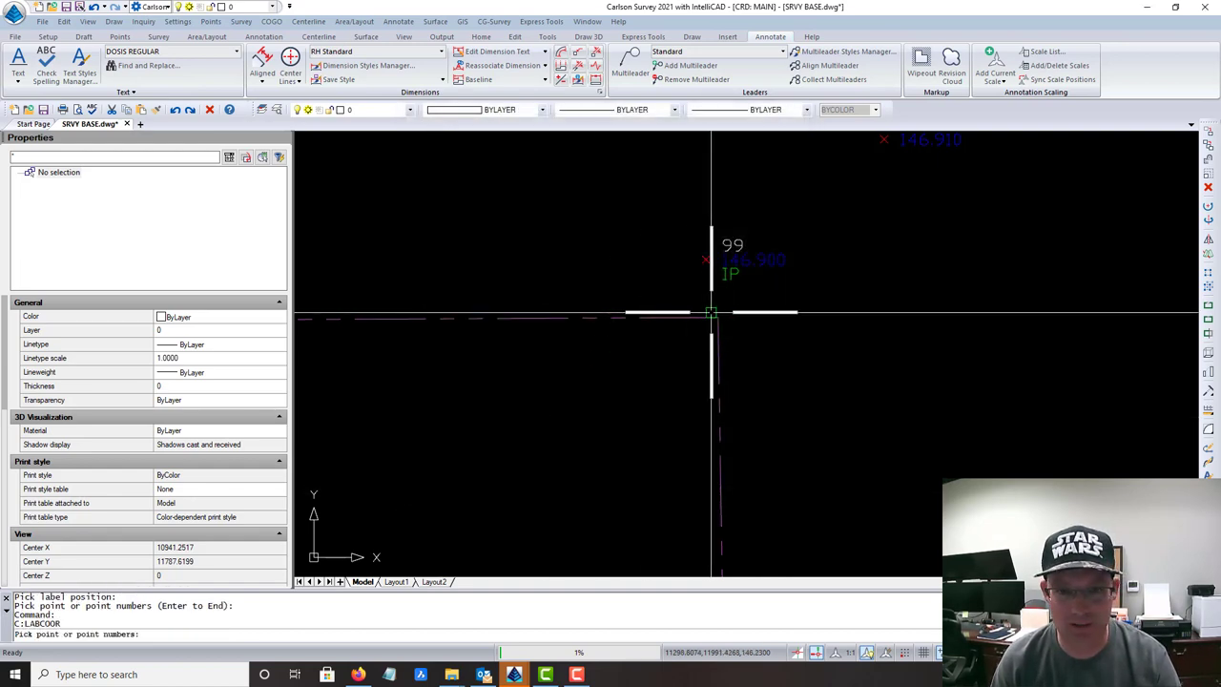
left_click(864, 299)
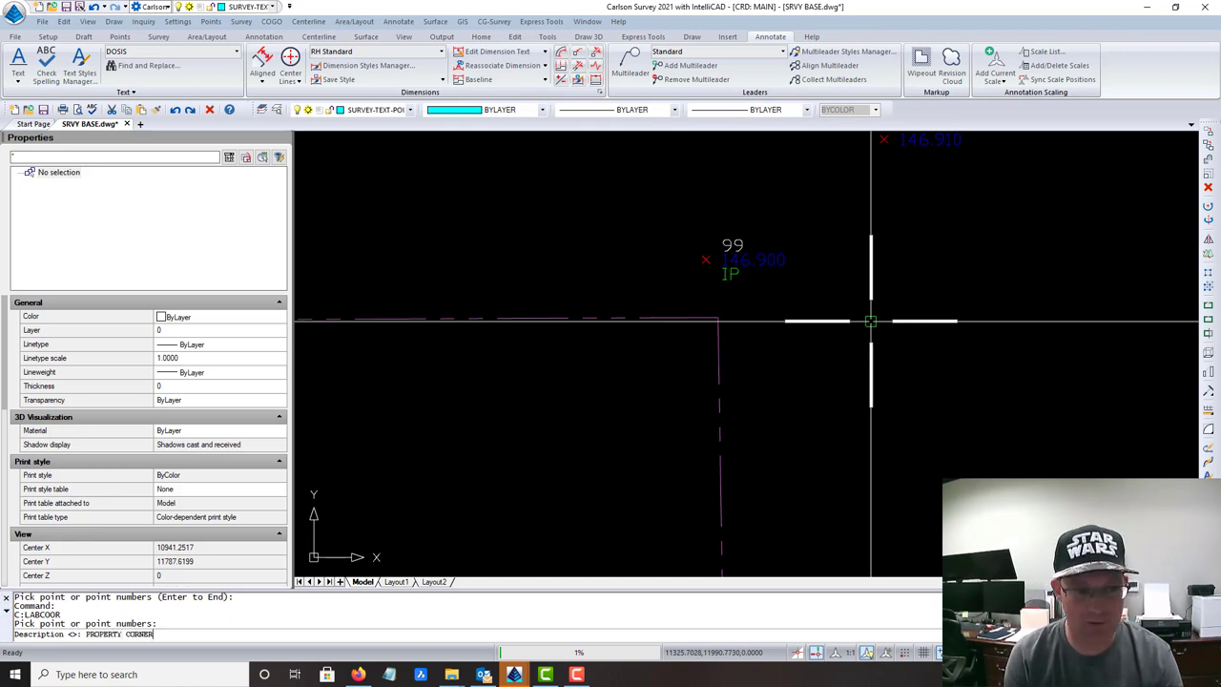
type("PROPERTY CORNER")
key("Return")
left_click(887, 269)
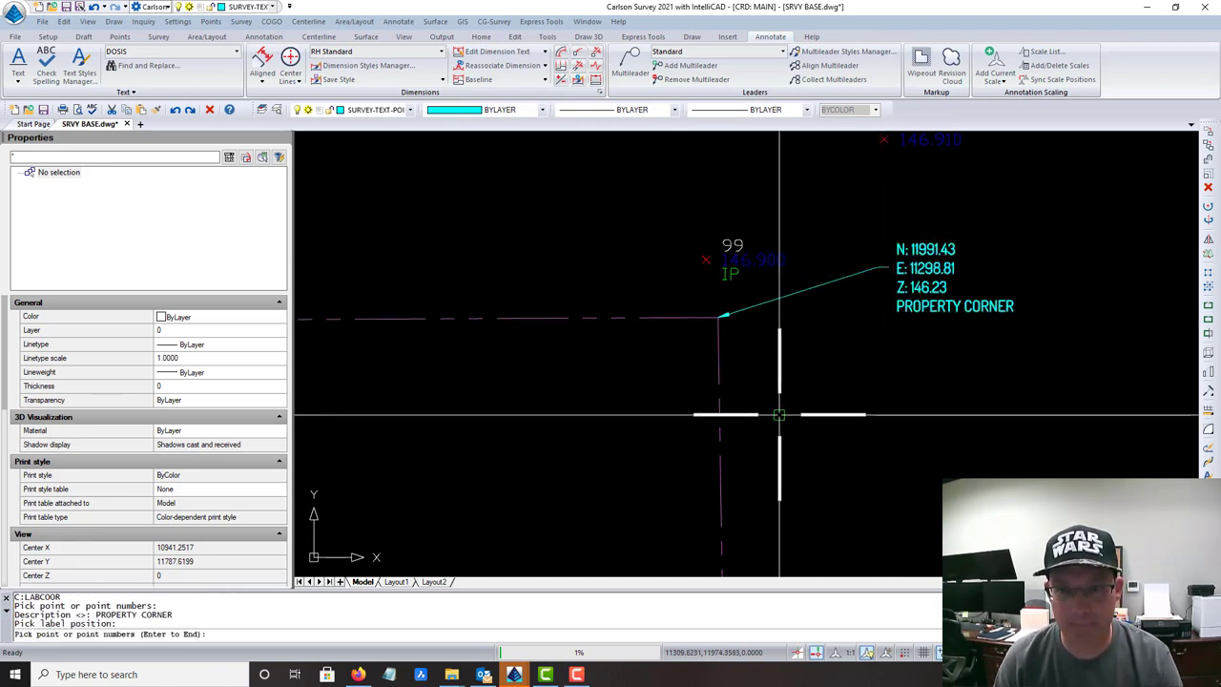
scroll(932, 258, "up", 2)
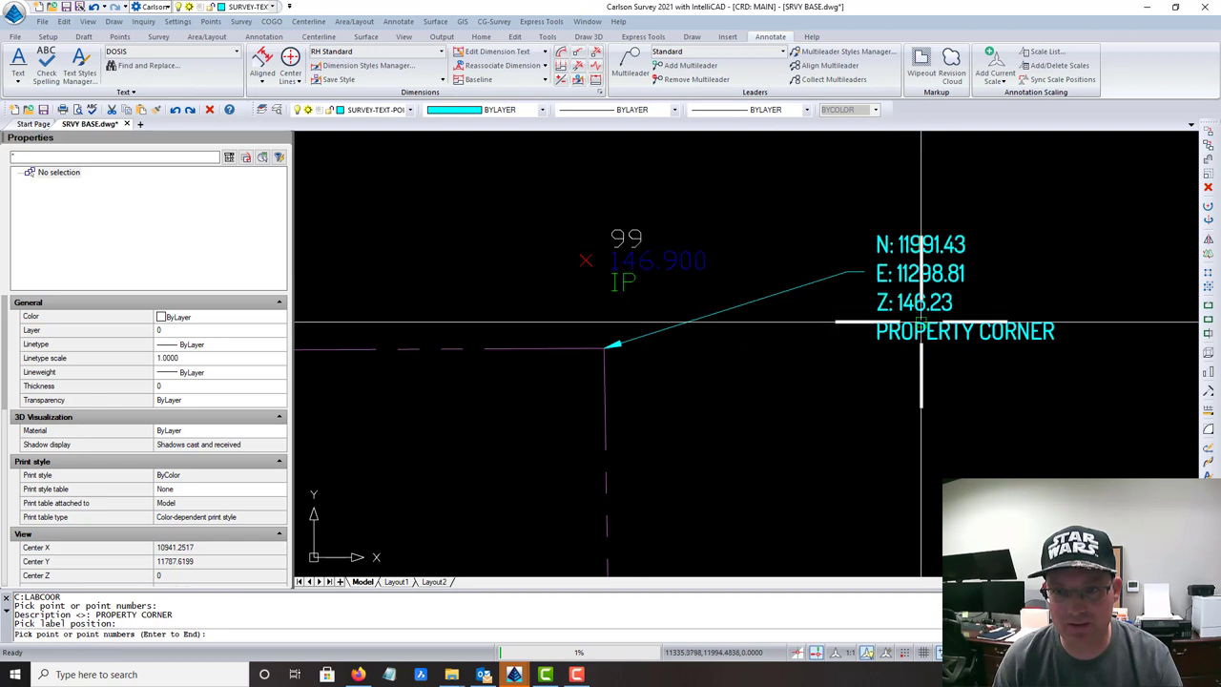
scroll(921, 355, "down", 4)
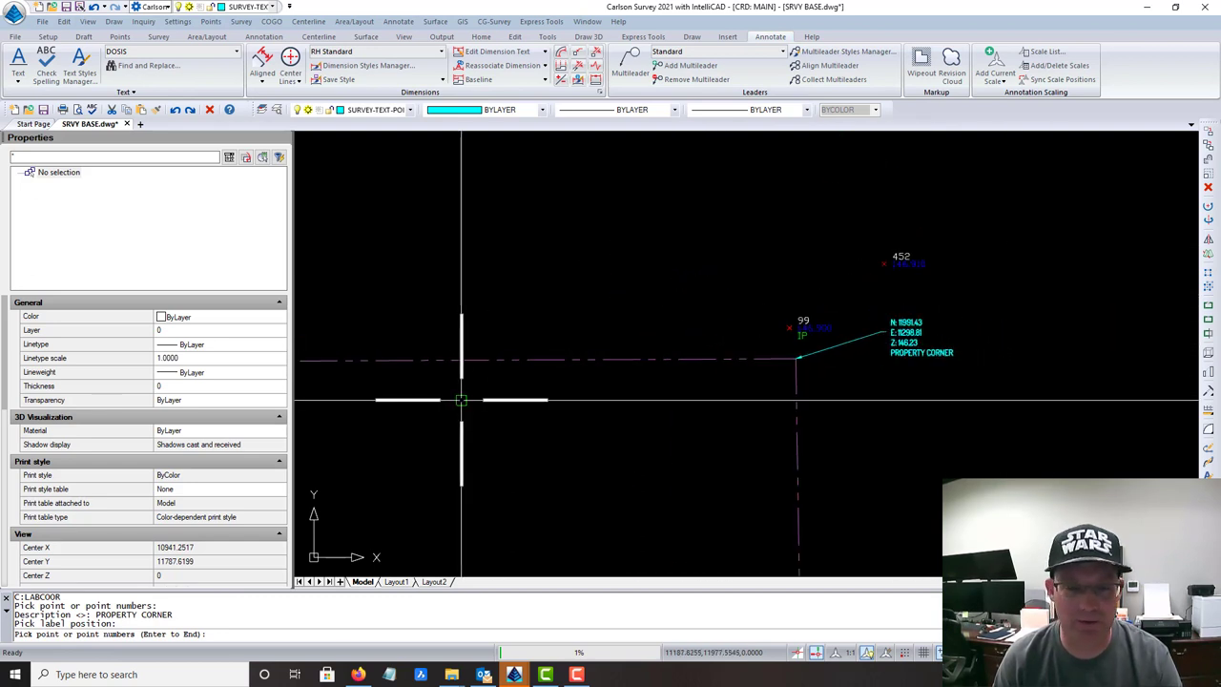
End the labelling command and erase the coordinate label and leader at the parcel's southeast corner
mouse_move(461, 399)
middle_mouse_down()
mouse_move(1144, 300)
mouse_move(1101, 261)
mouse_move(1068, 259)
middle_mouse_up()
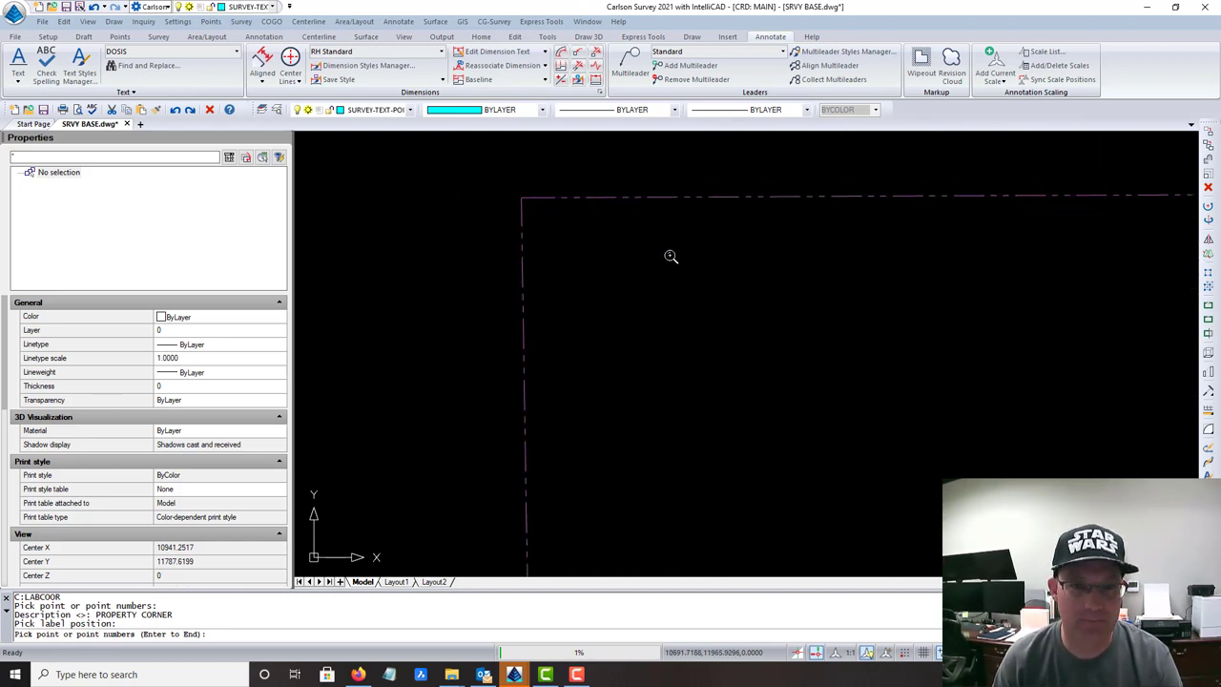
middle_click_drag(591, 216, 360, 211)
scroll(610, 268, "down", 4)
middle_click_drag(632, 270, 384, 251)
key("Escape")
scroll(829, 515, "up", 4)
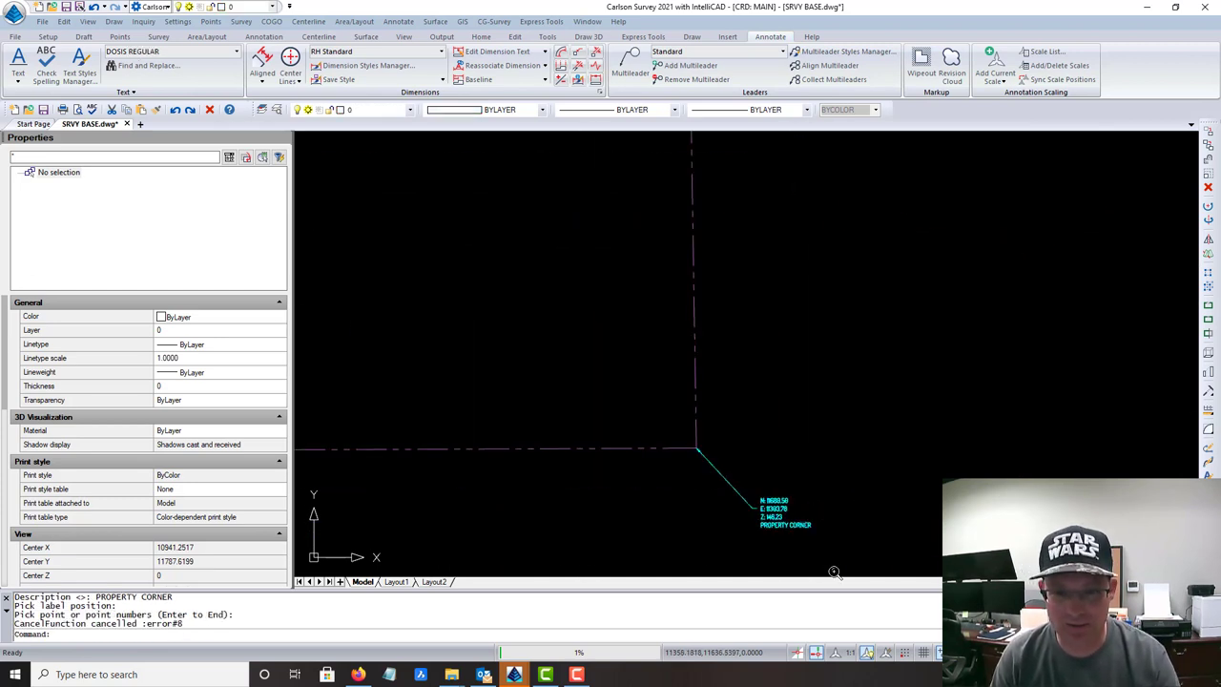
left_click(833, 571)
left_click(743, 470)
key("Delete")
Erase the coordinate label text and its leader at the parcel's northeast corner
scroll(778, 378, "down", 1)
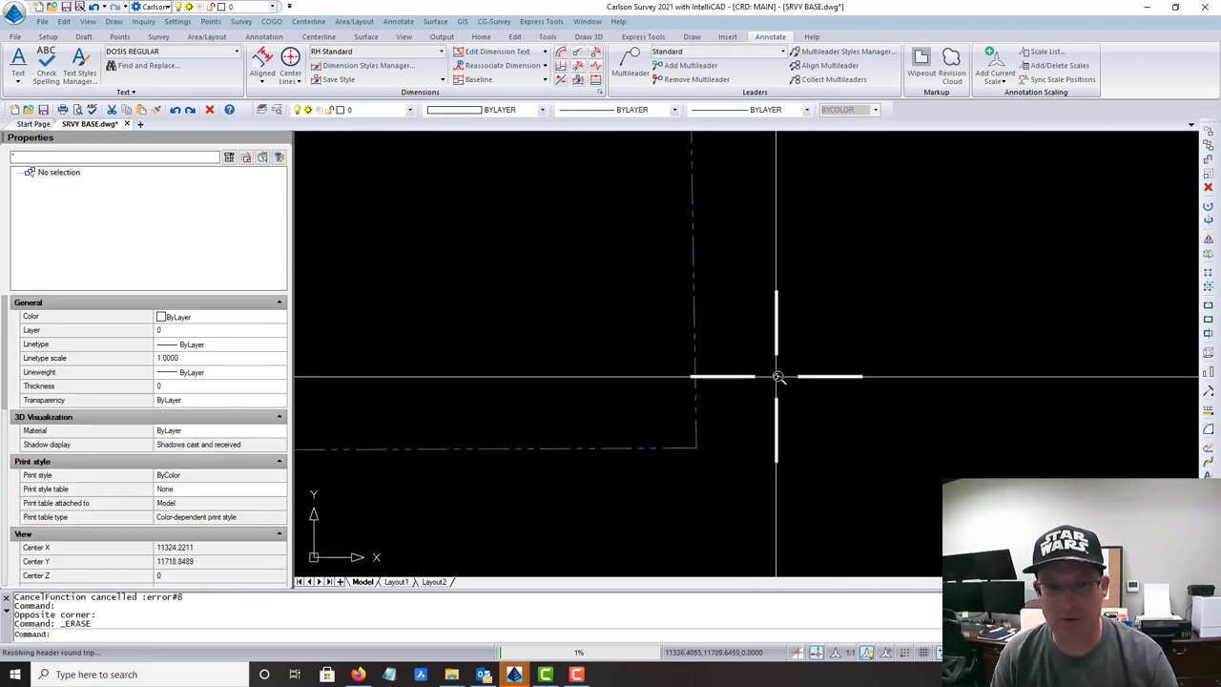
middle_click_drag(832, 521, 842, 563)
middle_click_drag(802, 139, 829, 284)
scroll(827, 331, "up", 4)
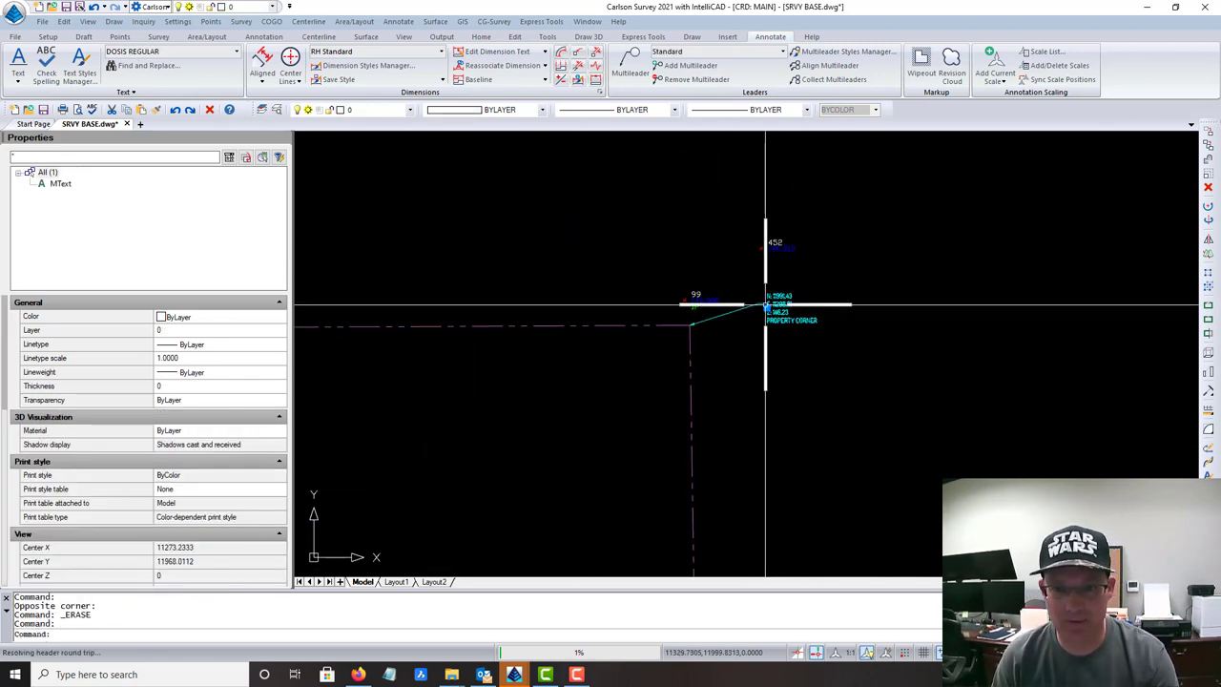
key("Delete")
left_click(761, 352)
left_click(727, 295)
key("Delete")
Restart coordinate labelling with a foot-mark suffix added to the north and east labels
scroll(752, 321, "down", 5)
middle_click_drag(820, 420, 761, 62)
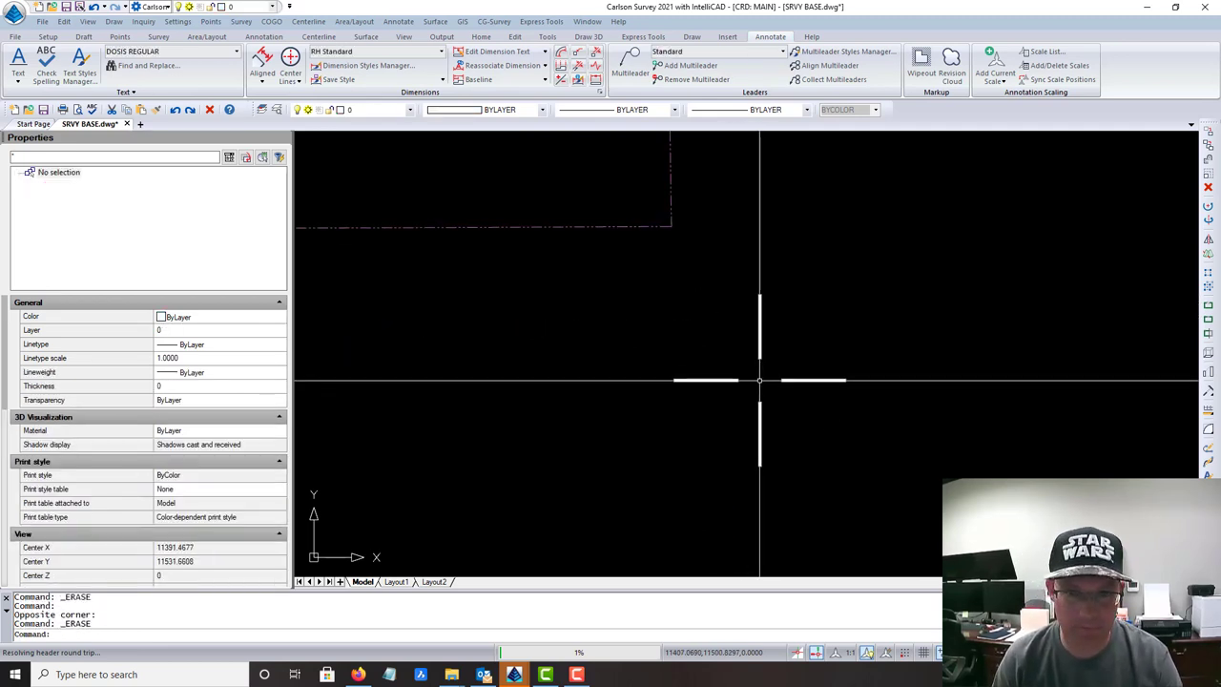
middle_click_drag(759, 327, 849, 486)
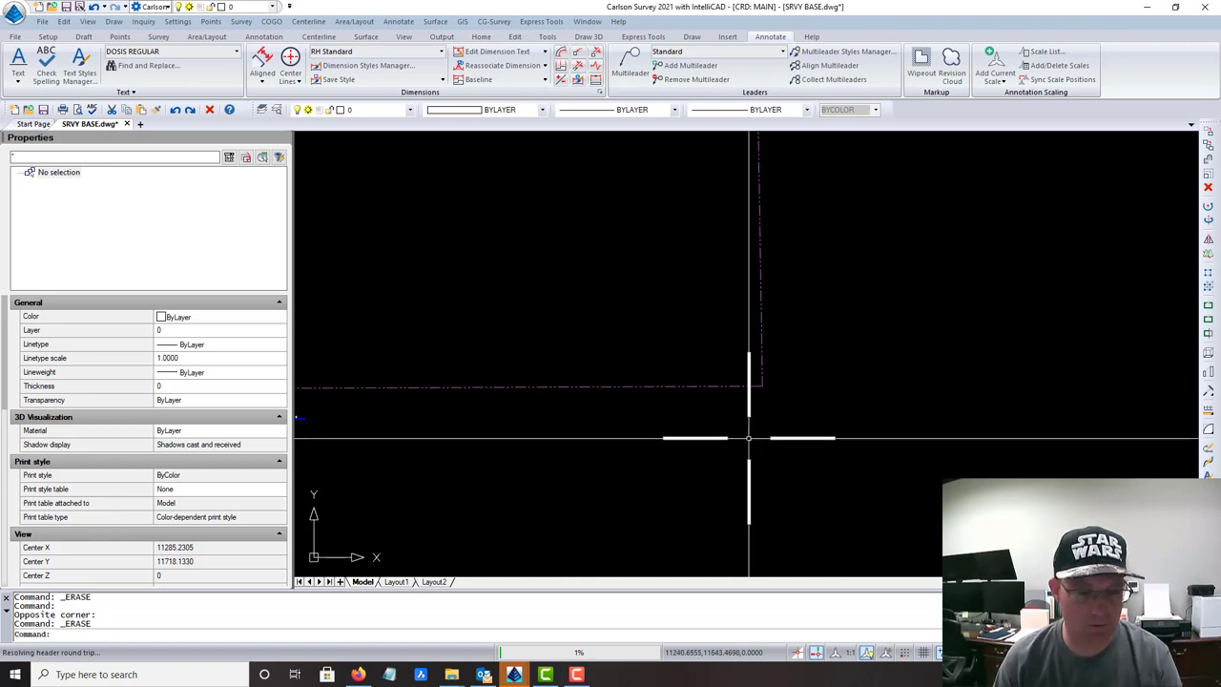
left_click(398, 21)
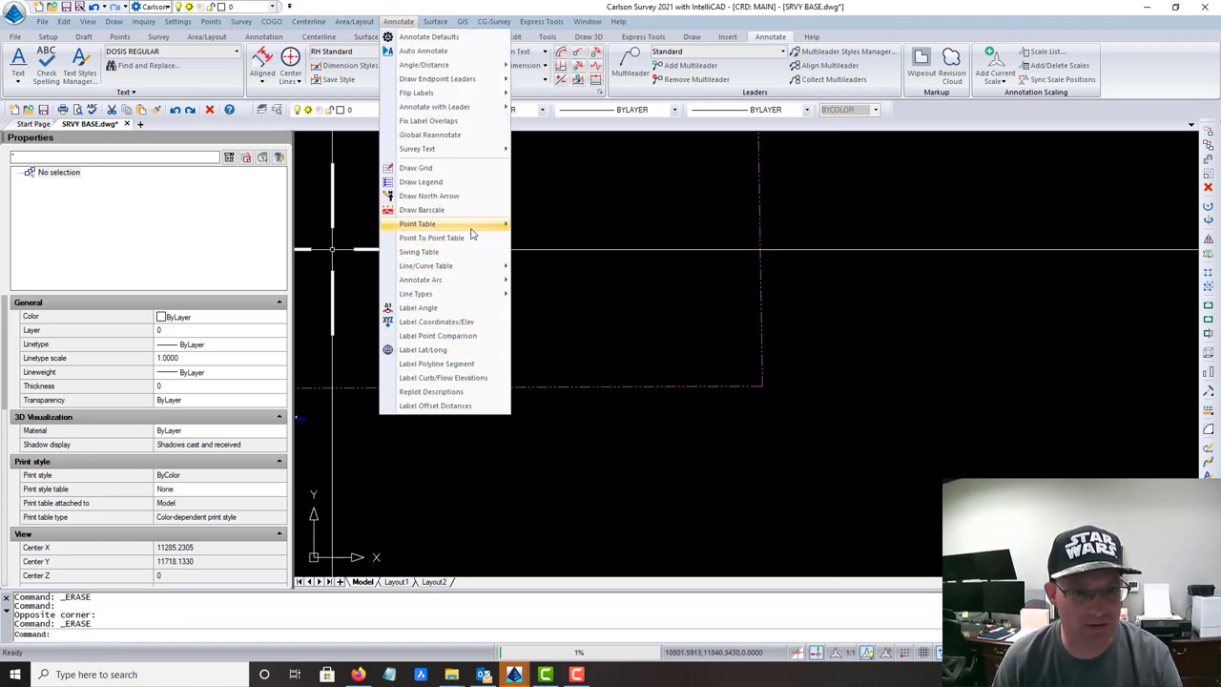
mouse_move(469, 230)
left_click(469, 322)
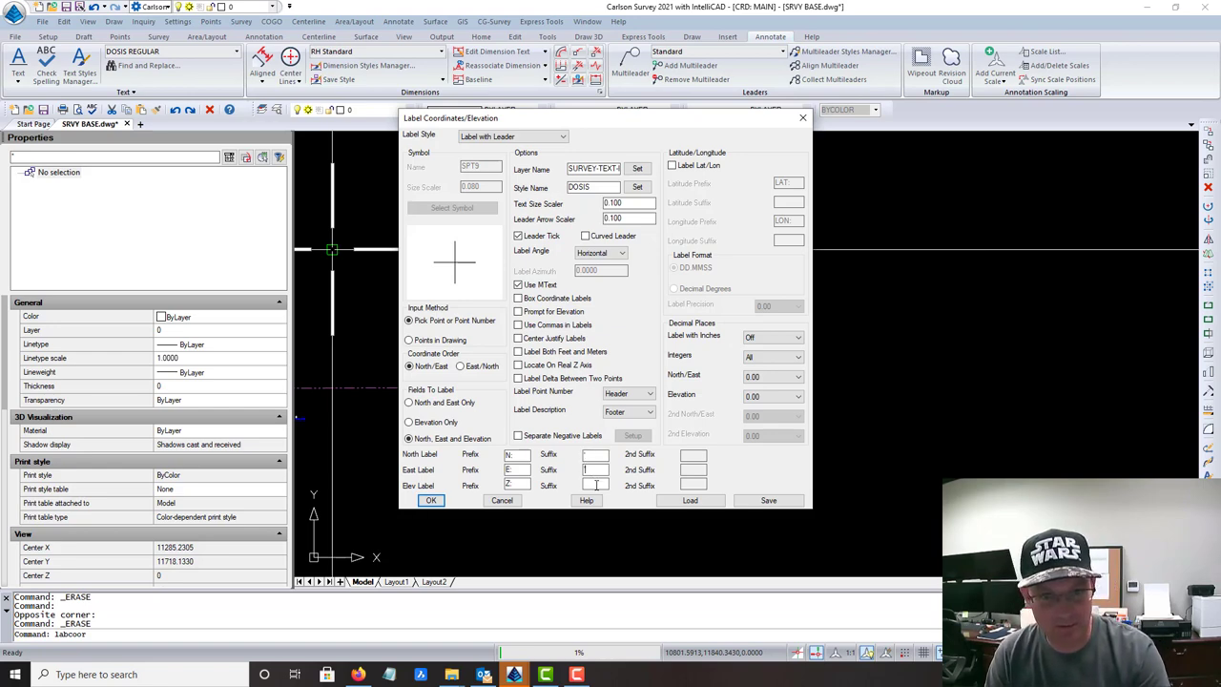
left_click(430, 502)
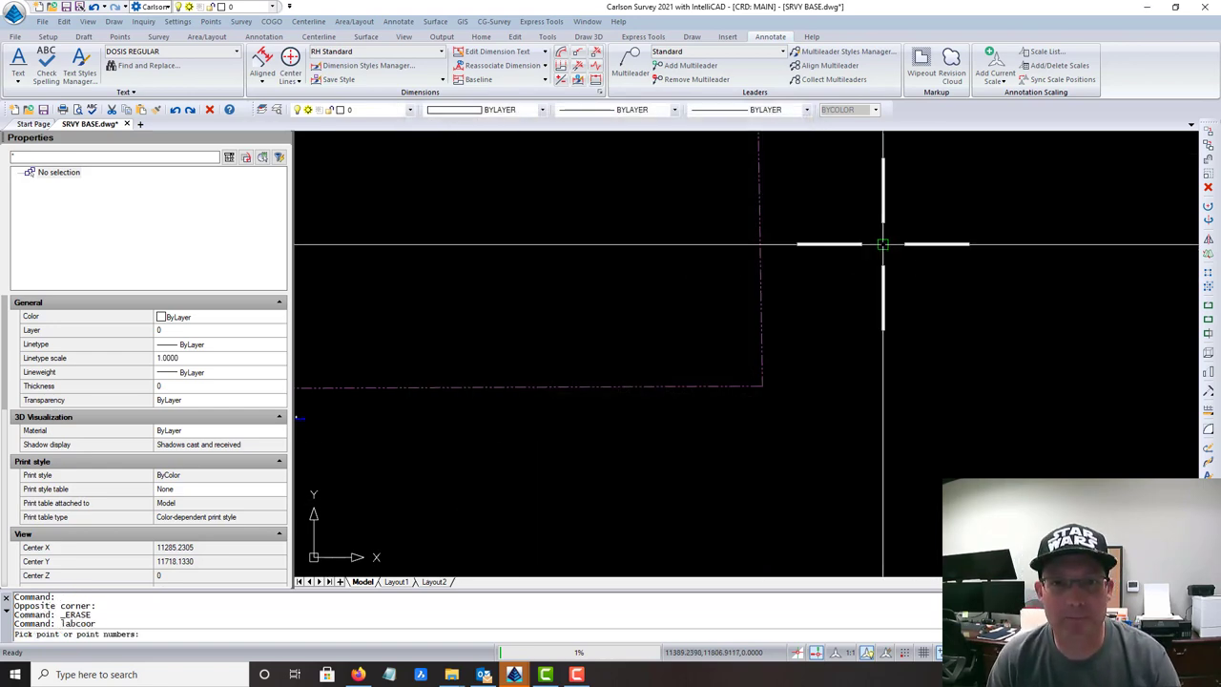
Label the parcel's southeast corner with the description PROPERTY CORNER, placing the leader label well outside the boundary to the southeast
left_click(762, 387)
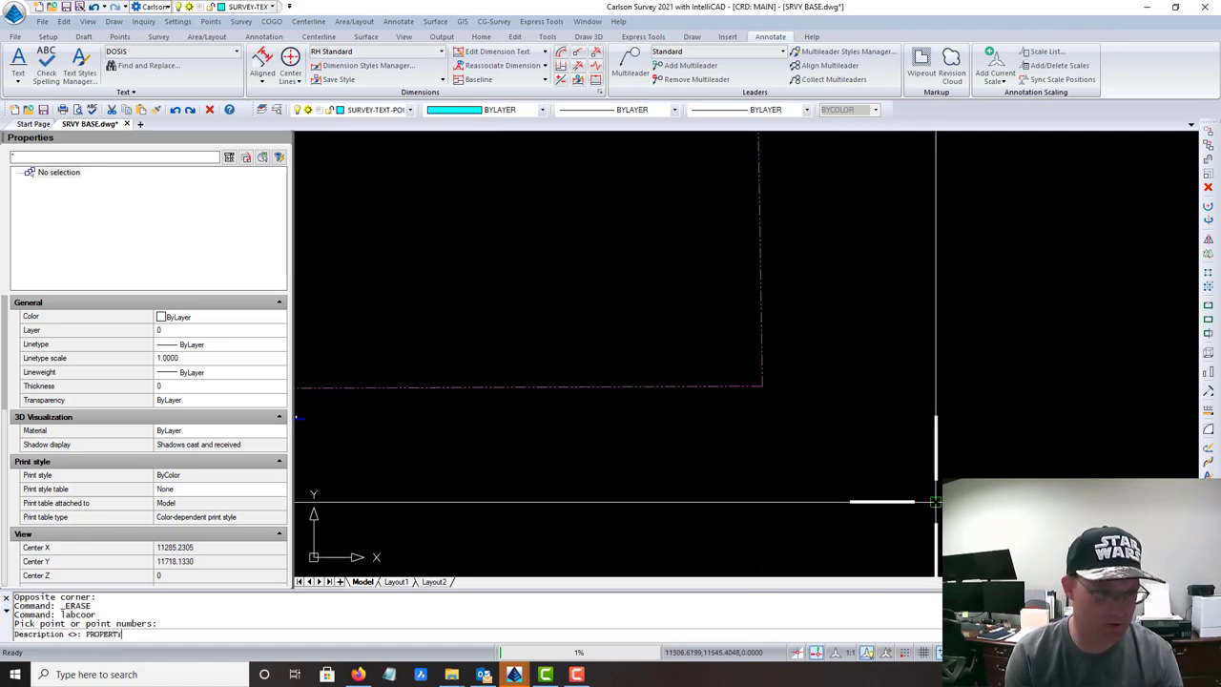
type("PROPERTY CORNER")
key("Return")
left_click(890, 498)
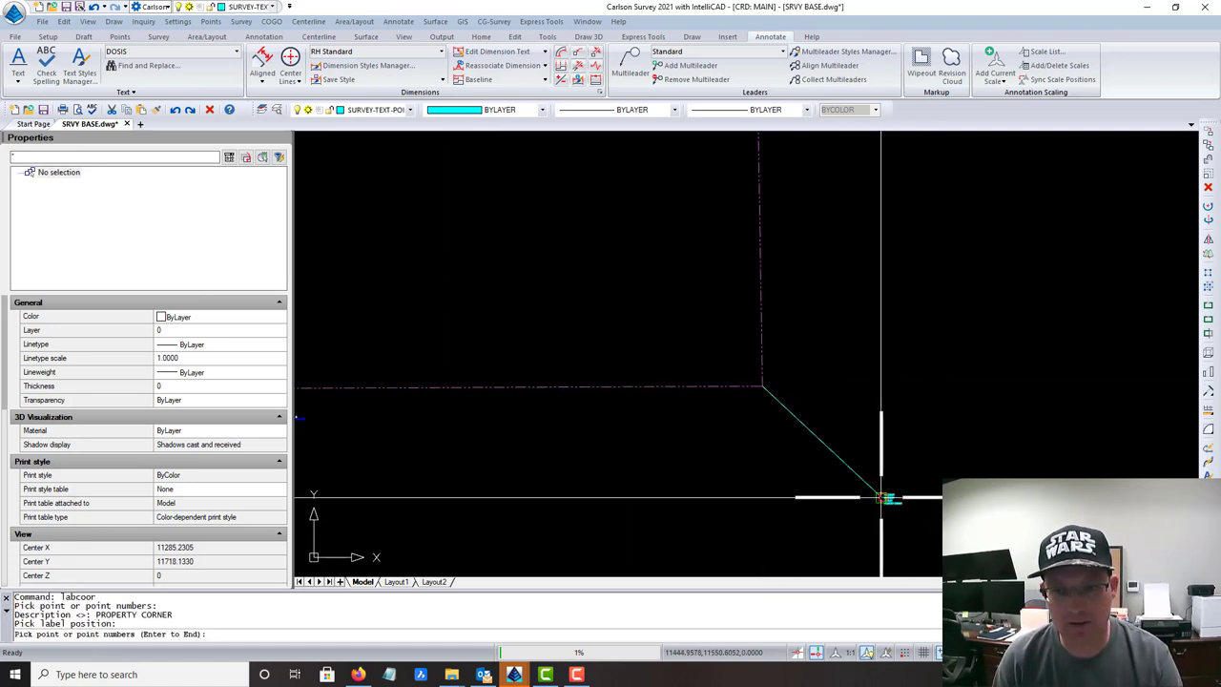
Label the parcel's northeast corner with the description PROPERTY CORNER, placing the leader label just outside the boundary to the east
scroll(906, 292, "down", 4)
scroll(872, 261, "up", 5)
scroll(801, 286, "up", 3)
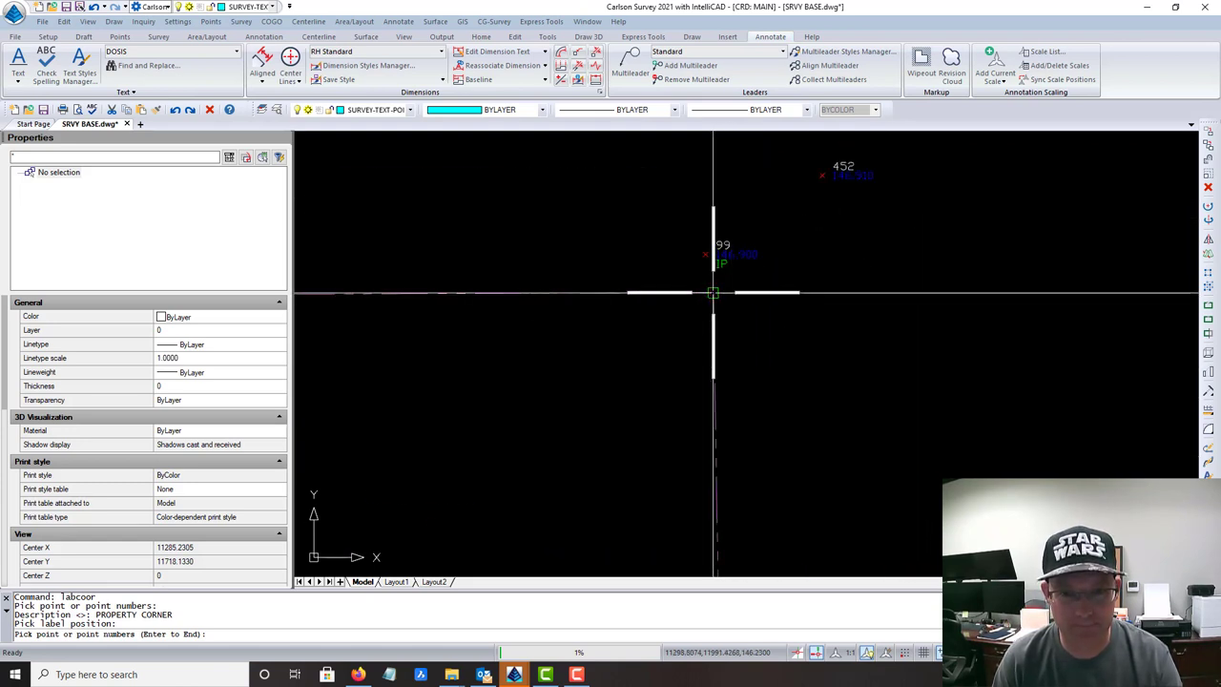
left_click(821, 267)
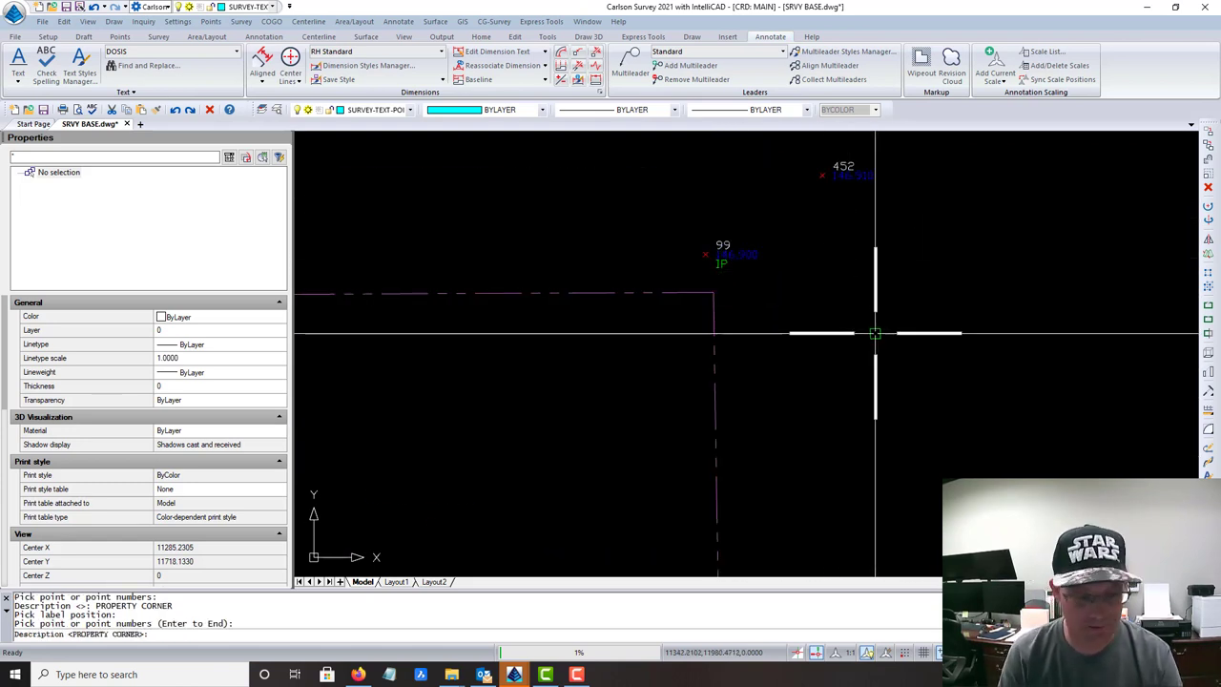
key("Return")
left_click(849, 257)
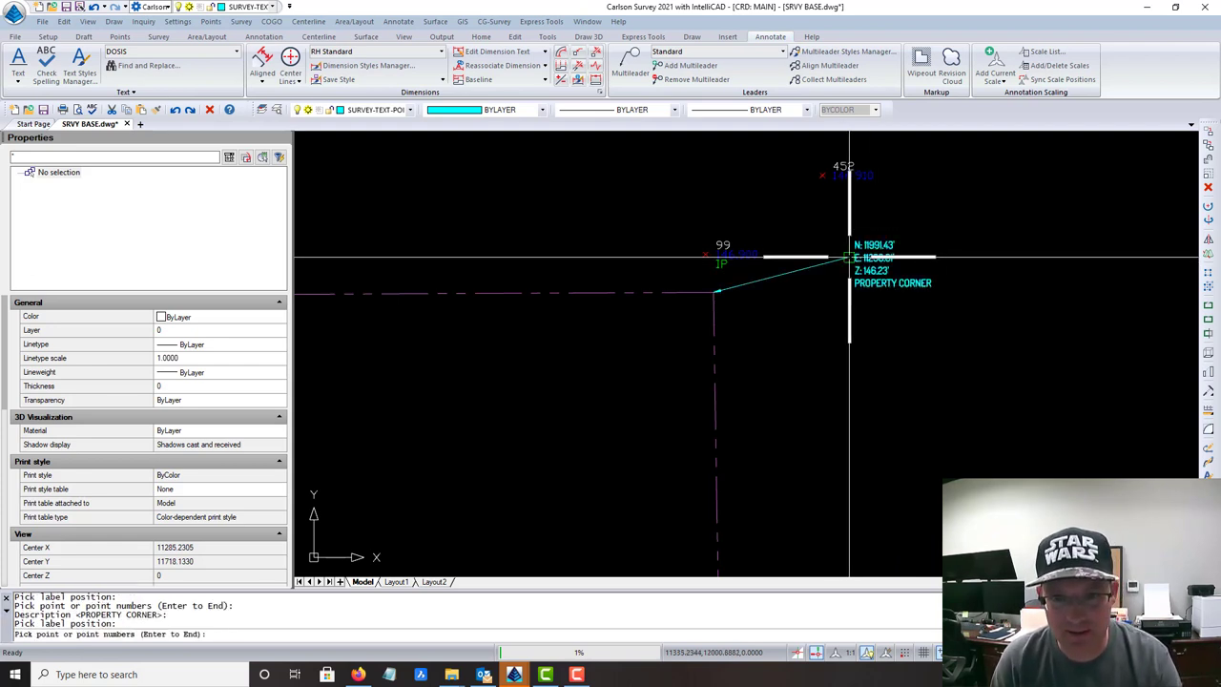
Label the parcel's northwest corner with the description PROPERTY CORNER, placing the leader label outside the boundary to the northwest
scroll(826, 326, "down", 5)
middle_click_drag(826, 326, 1153, 328)
middle_click_drag(381, 321, 715, 286)
scroll(715, 286, "up", 4)
left_click(497, 286)
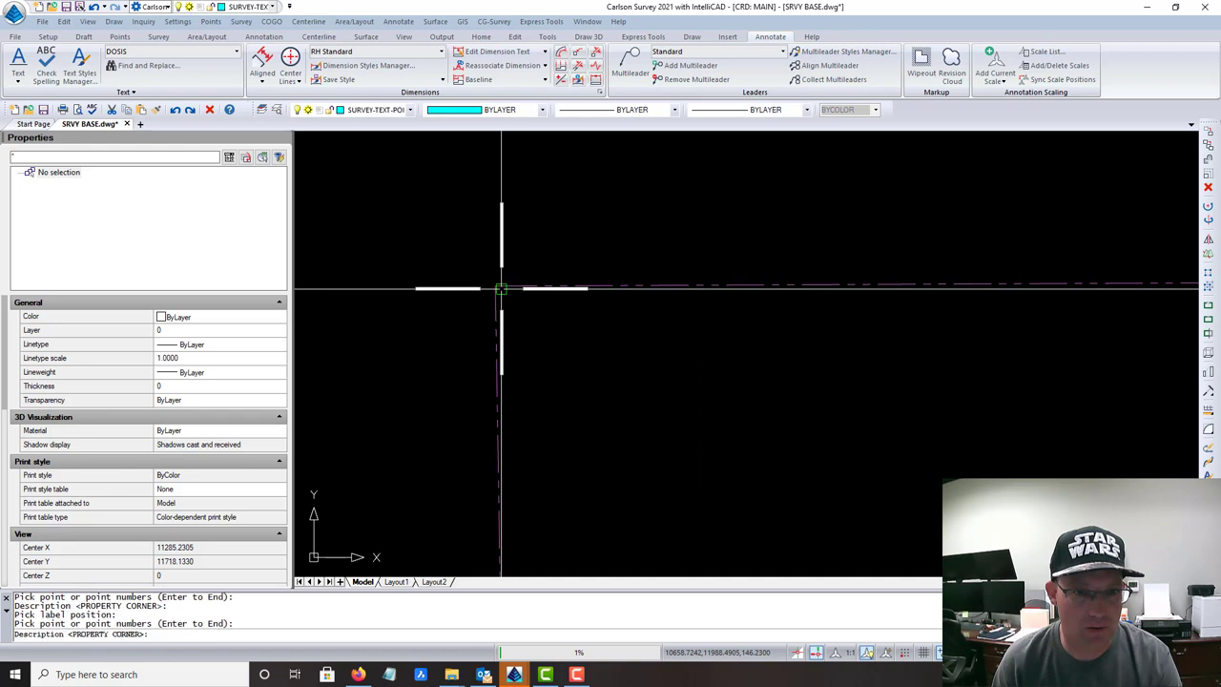
key("Return")
left_click(428, 232)
Label the parcel's southwest corner with the description PROPERTY CORNER (MARKED BY REBAR), placed outside the boundary to the southwest, and end labelling
scroll(725, 219, "down", 5)
middle_click_drag(798, 477, 697, 226)
scroll(543, 401, "up", 4)
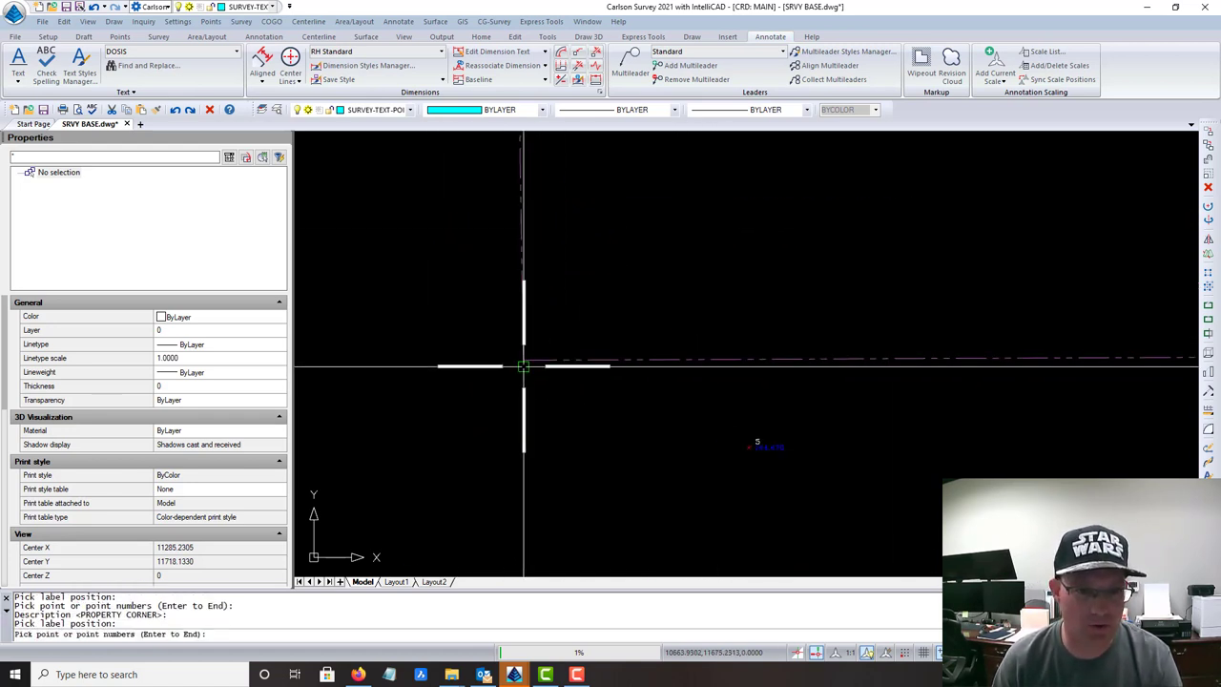
left_click(524, 359)
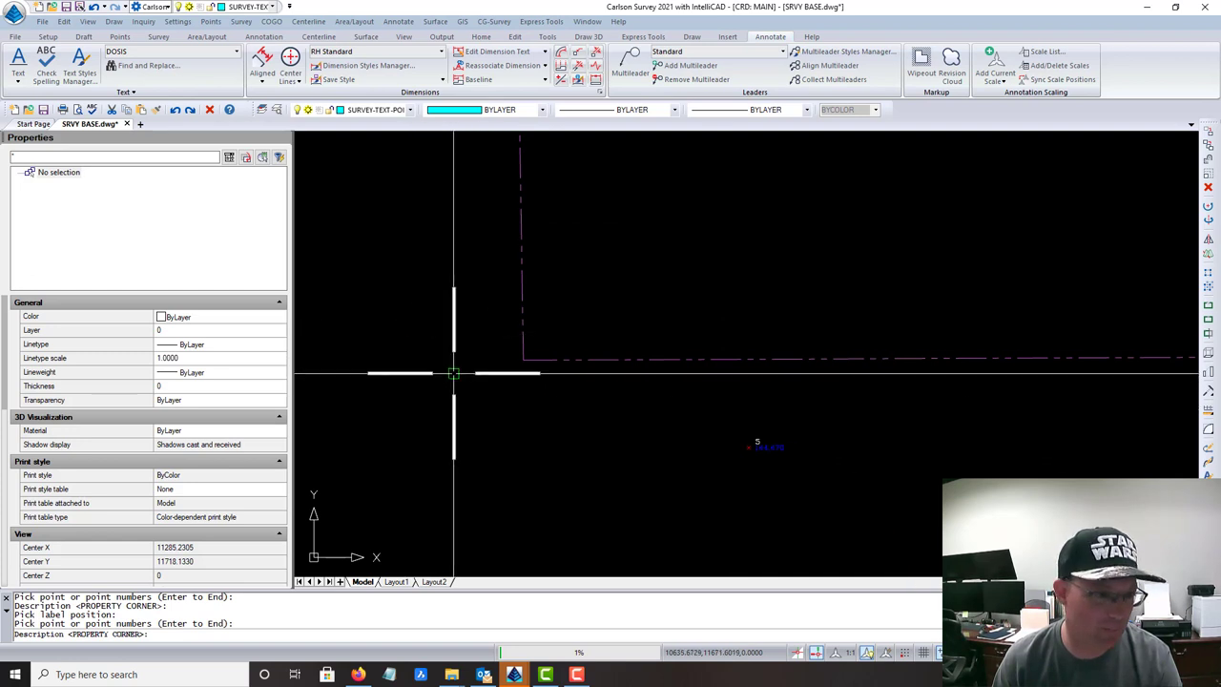
mouse_move(454, 378)
middle_mouse_down()
mouse_move(761, 322)
mouse_move(718, 365)
middle_mouse_up()
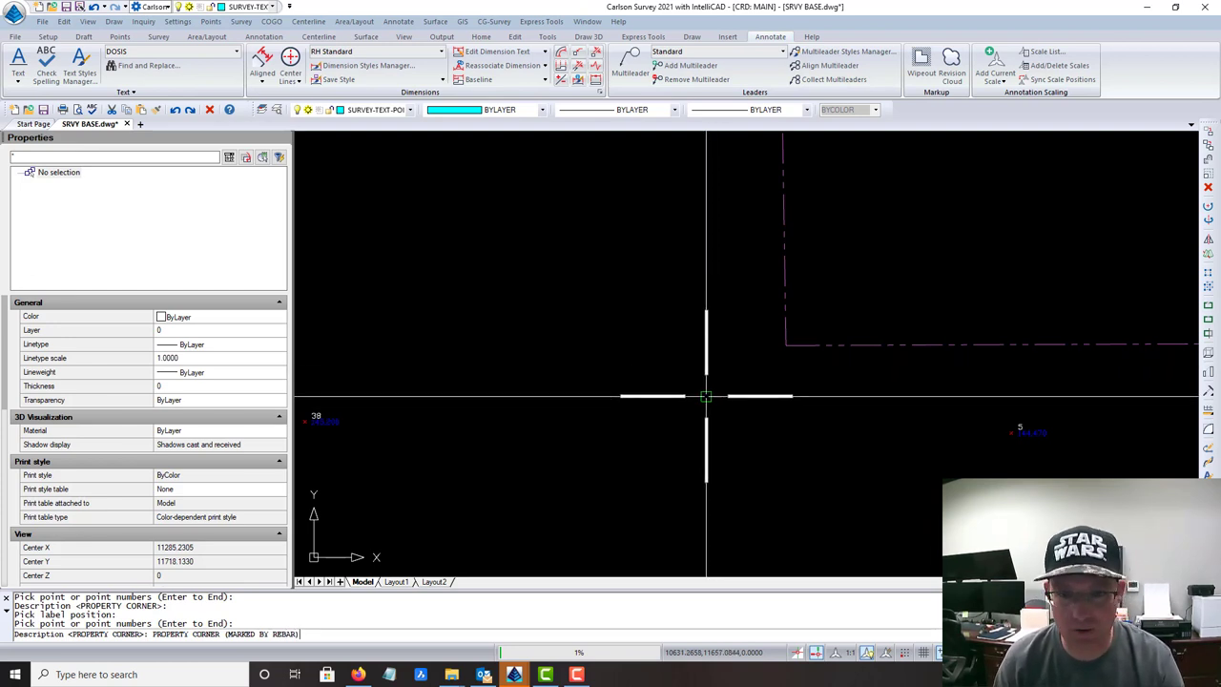
key("Escape")
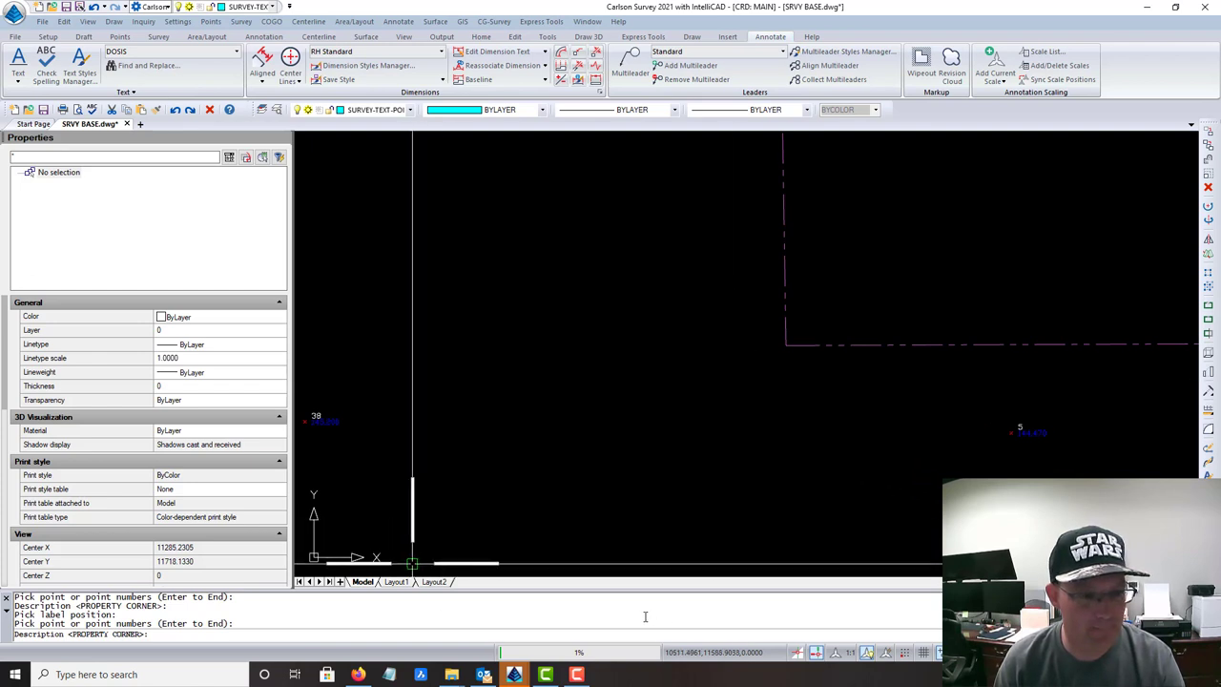
scroll(768, 402, "down", 3)
scroll(777, 400, "up", 3)
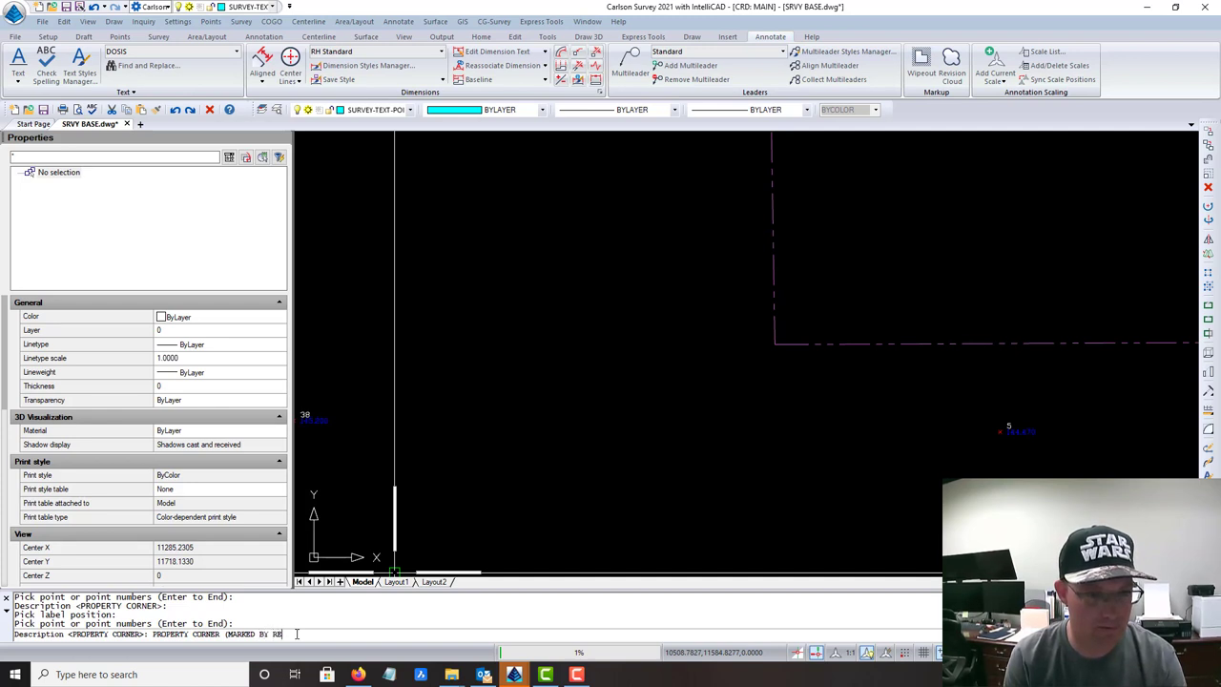
key("Return")
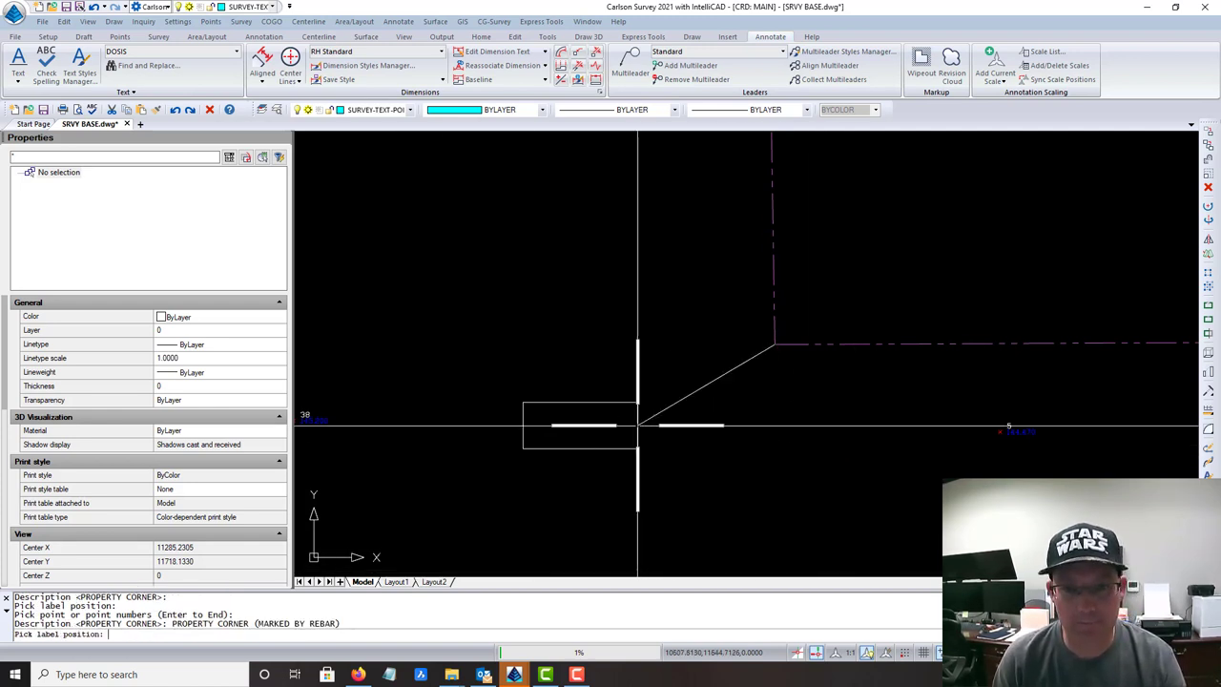
left_click(651, 438)
scroll(754, 346, "down", 2)
middle_click_drag(916, 381, 648, 380)
key("Escape")
Move the southeast corner's label text together with its leader closer to the parcel corner
scroll(416, 407, "up", 3)
scroll(420, 406, "up", 2)
scroll(597, 414, "down", 5)
middle_click_drag(975, 365, 474, 356)
scroll(952, 495, "up", 3)
scroll(951, 514, "down", 3)
scroll(744, 353, "down", 4)
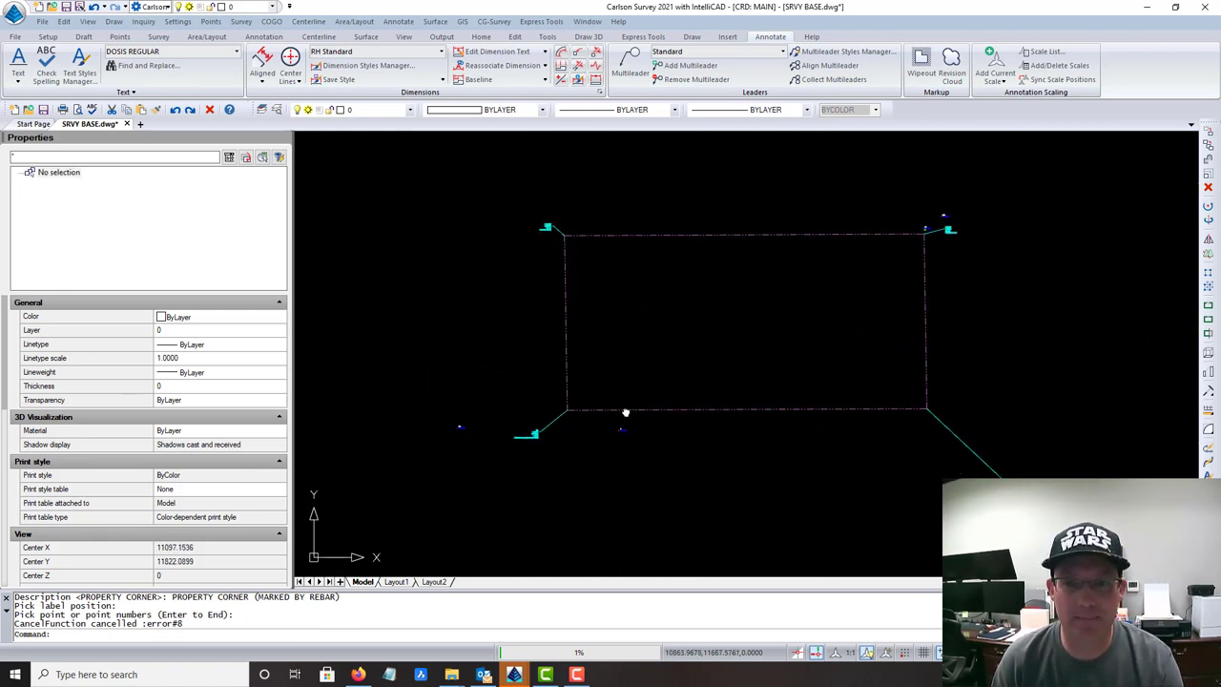
scroll(624, 414, "up", 4)
scroll(825, 438, "up", 2)
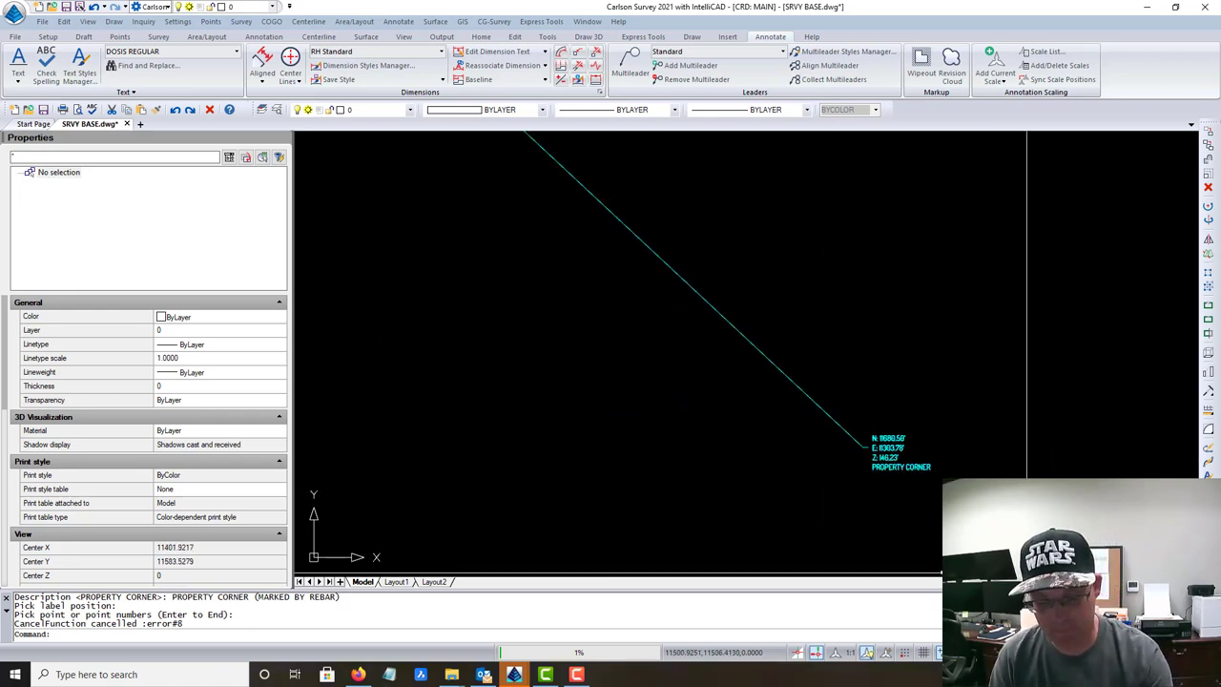
type("M")
key("Return")
left_click(939, 481)
left_click(853, 428)
key("Return")
left_click(861, 447)
middle_click_drag(578, 310, 785, 532)
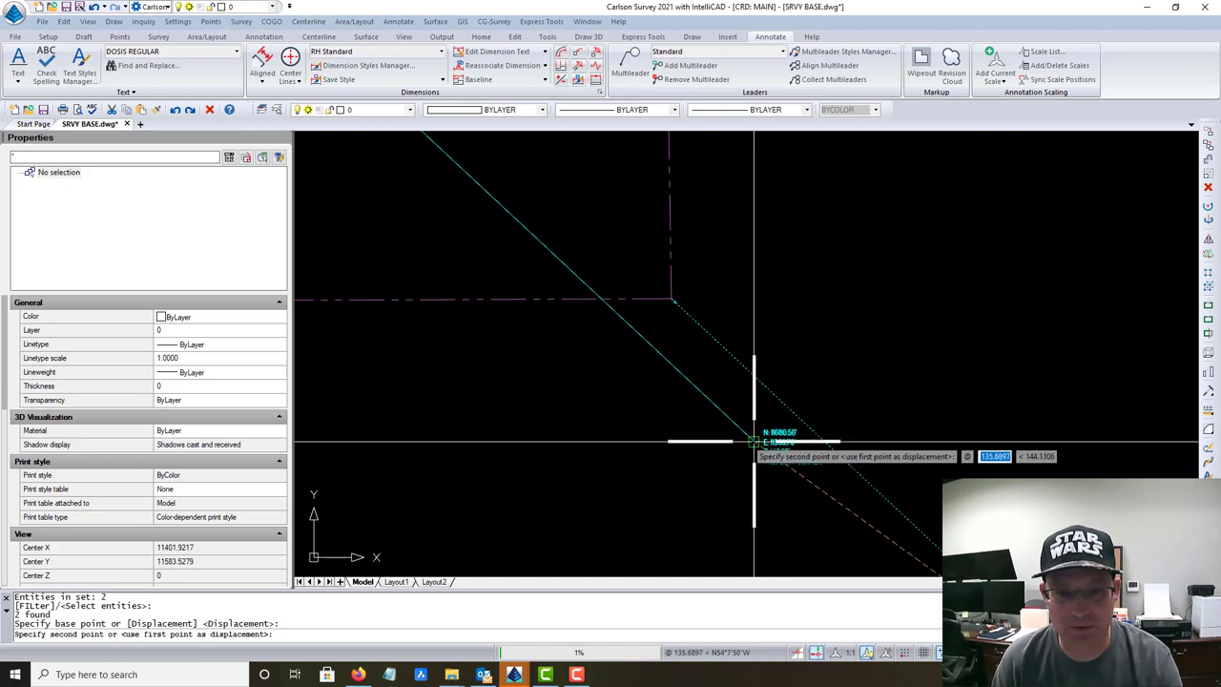
left_click(750, 433)
Stretch the arrowhead end of the moved leader back onto the parcel's southeast corner
middle_click_drag(446, 173, 666, 359)
left_click(636, 307)
left_click(576, 251)
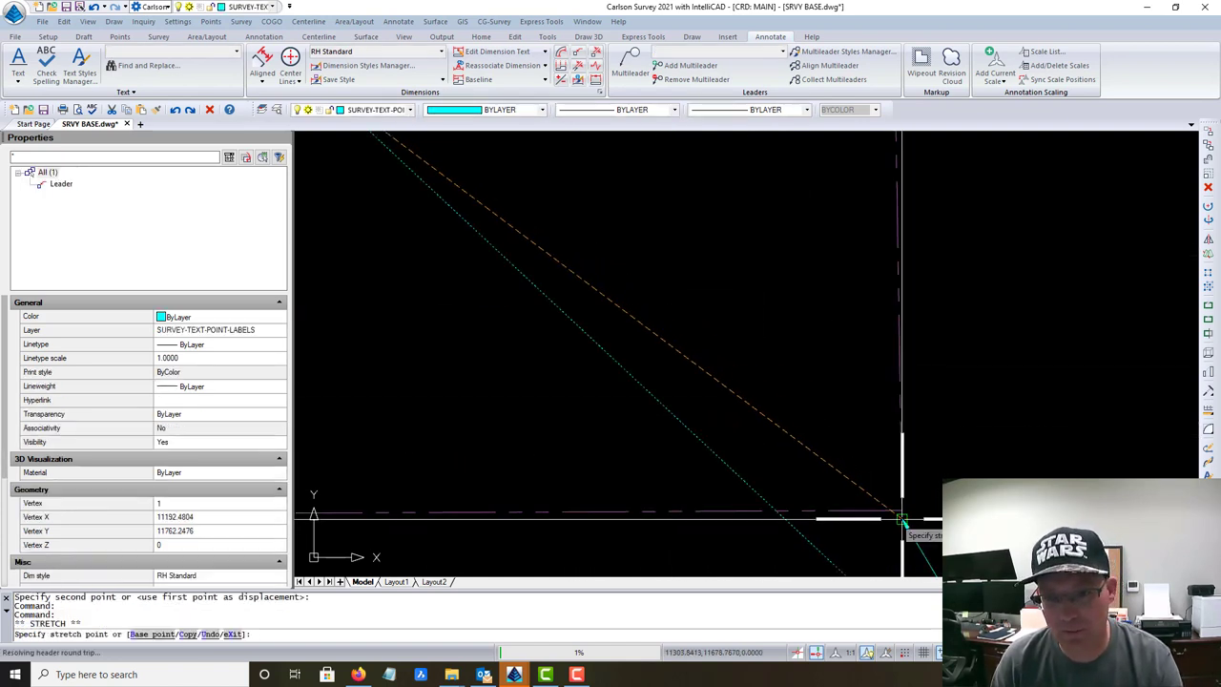
left_click(902, 511)
key("Escape")
Add the line PC 1 above the coordinates in the southeast corner's label
scroll(992, 351, "down", 2)
middle_click_drag(924, 396, 687, 292)
scroll(828, 442, "up", 2)
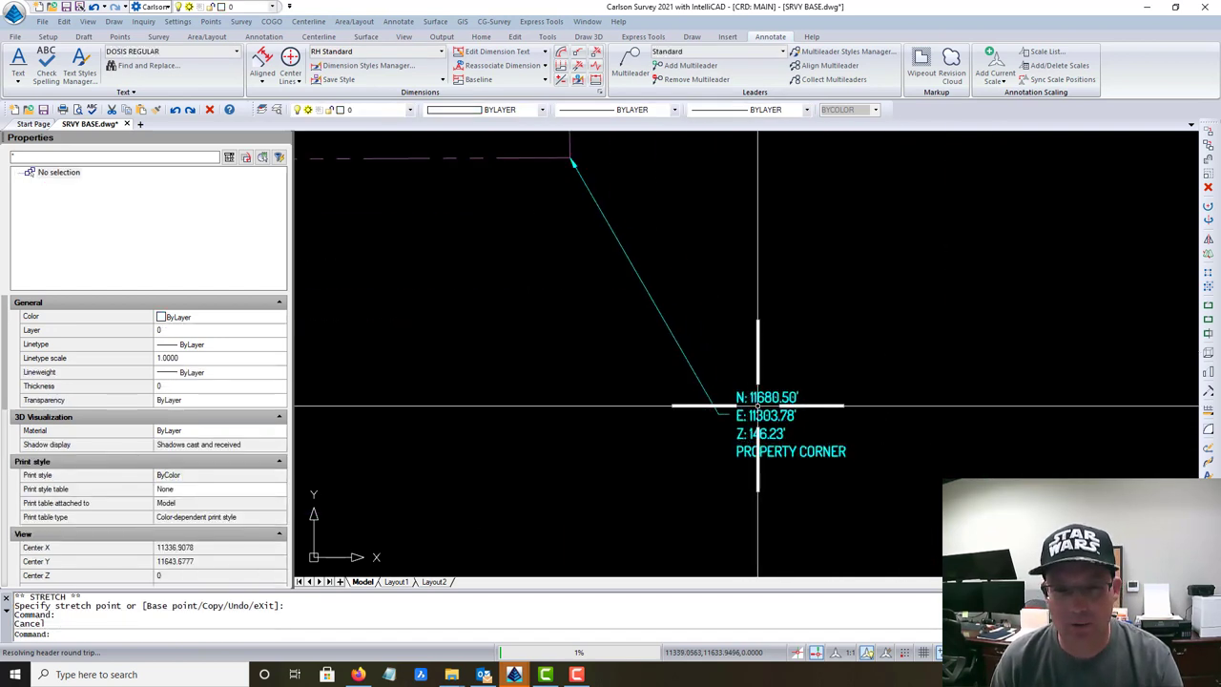
double_click(758, 401)
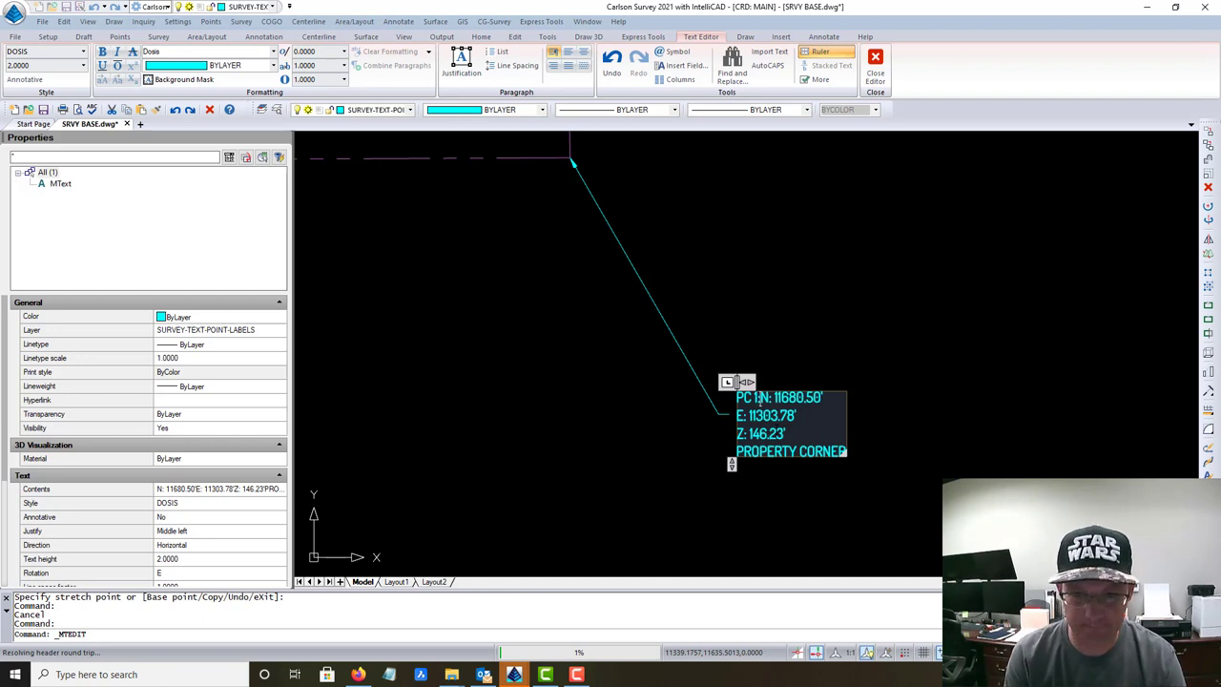
type("PC 1:")
key("Return")
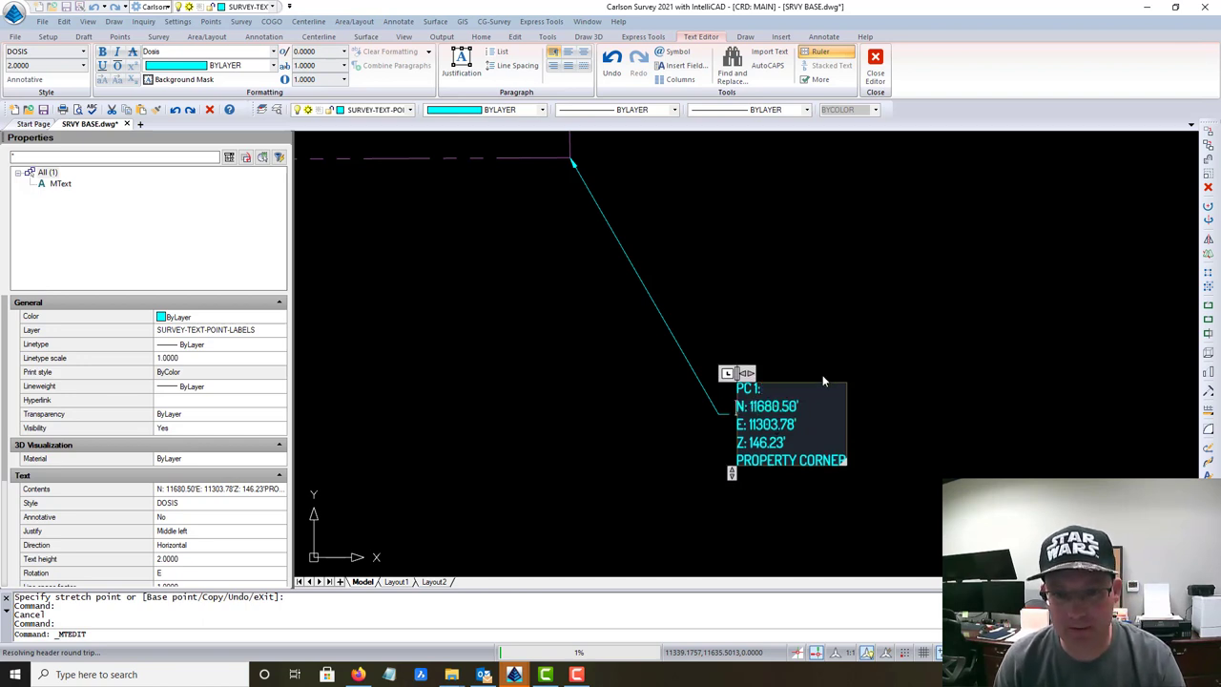
left_click(863, 343)
Add the line PC 2 above the coordinates in the northeast corner's label
scroll(862, 347, "down", 2)
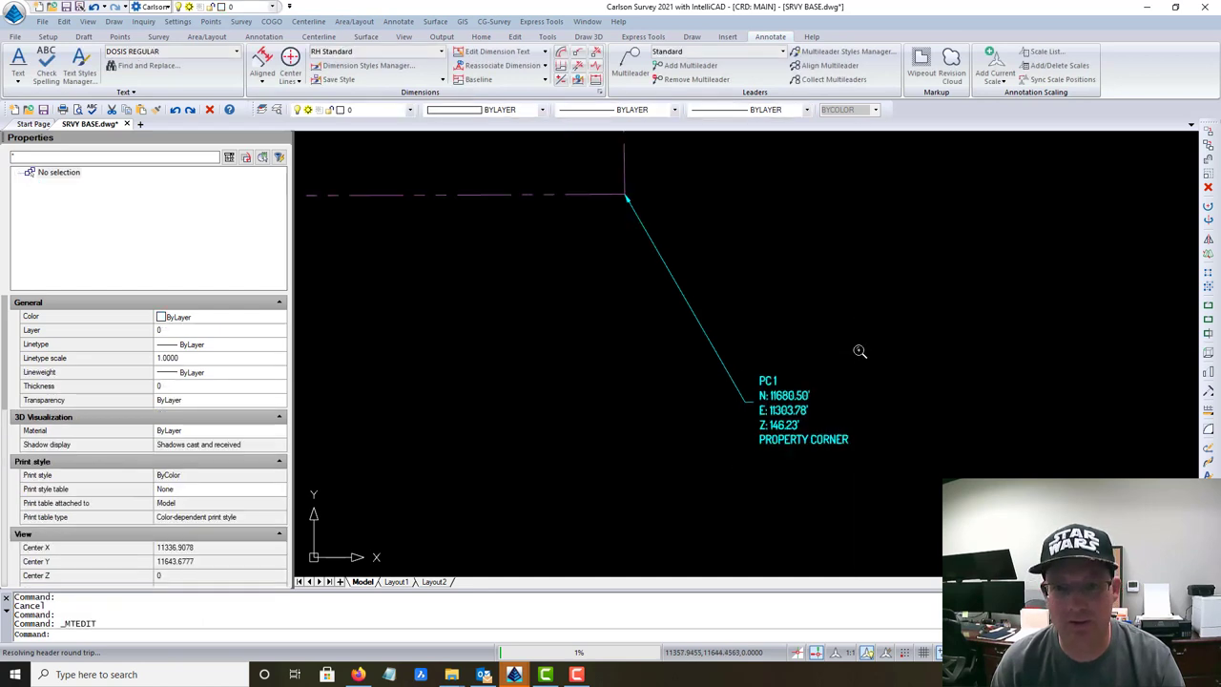
middle_click_drag(830, 284, 847, 501)
mouse_move(801, 153)
middle_mouse_down()
mouse_move(847, 515)
mouse_move(916, 520)
middle_mouse_up()
middle_click_drag(906, 206, 943, 518)
scroll(996, 146, "up", 2)
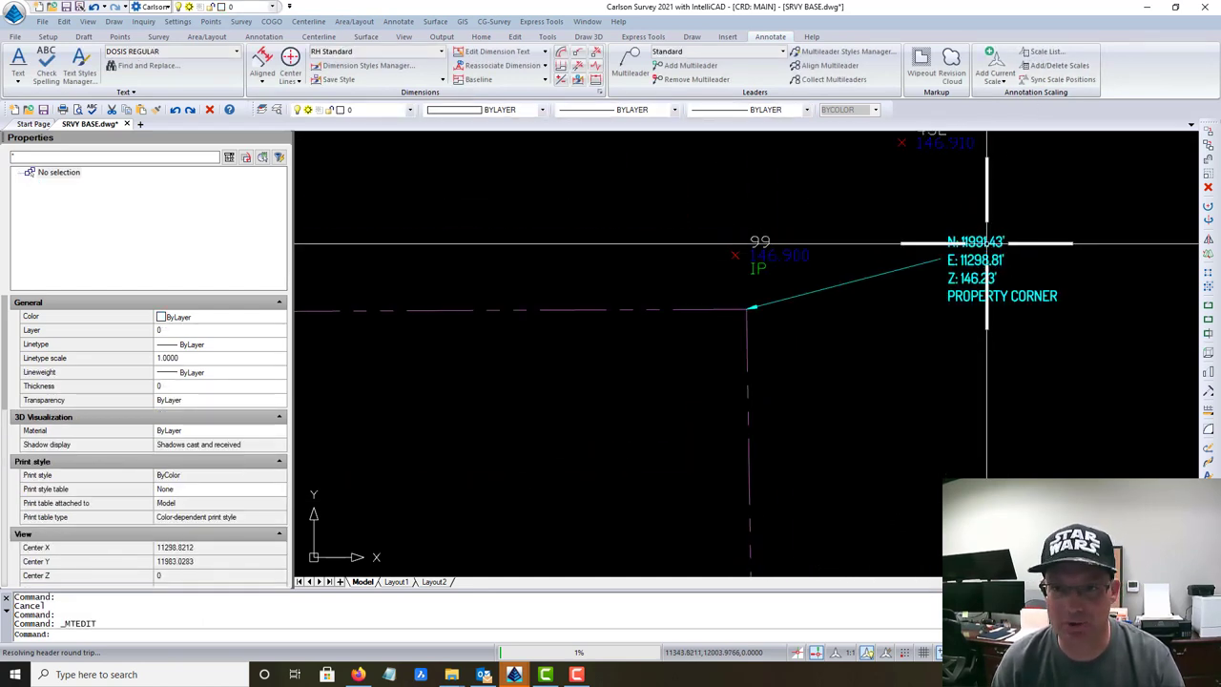
left_click(978, 241)
double_click(978, 241)
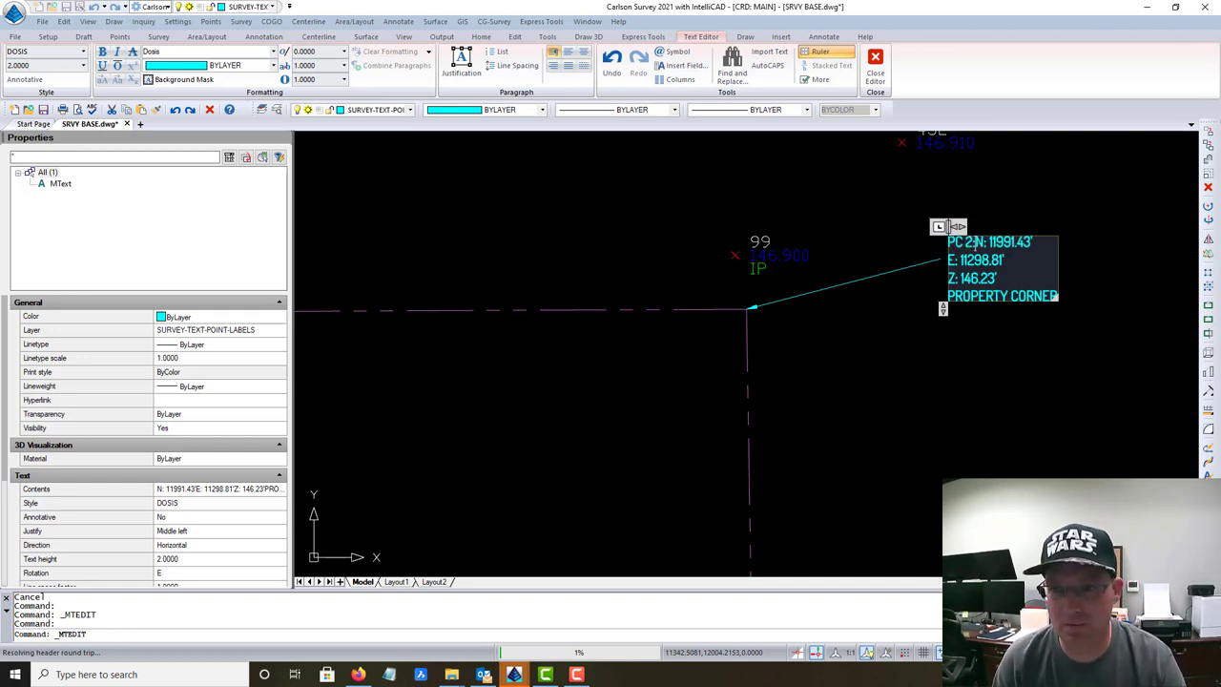
key("Return")
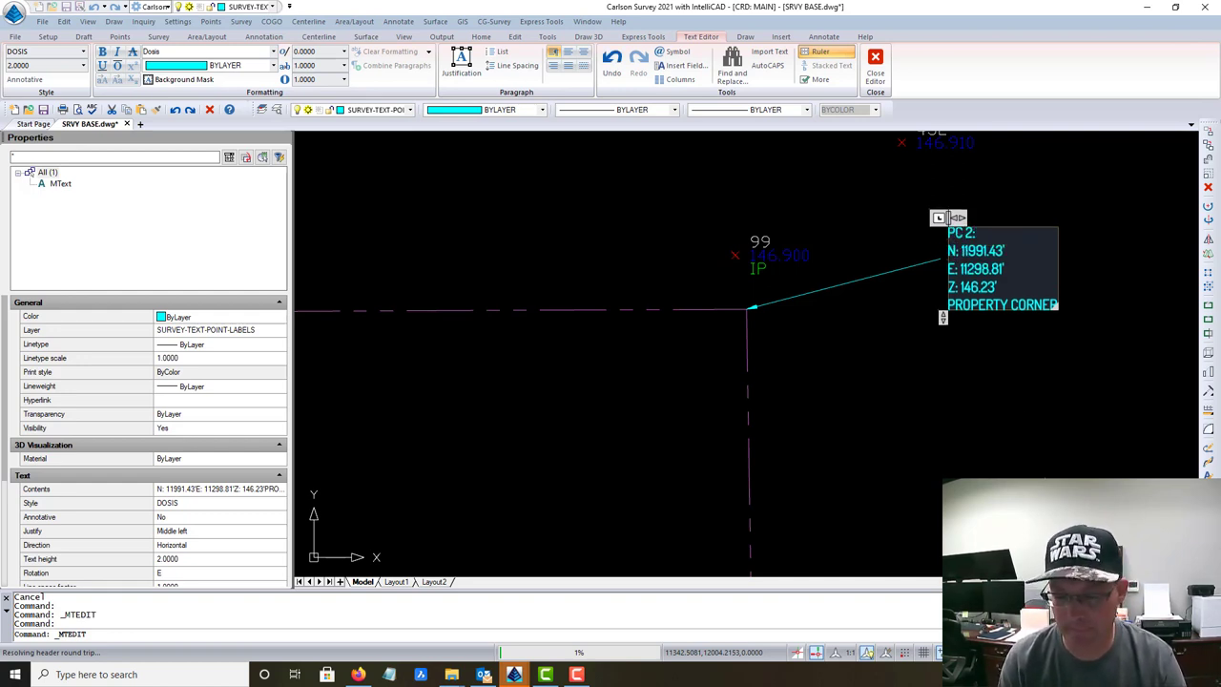
left_click(1003, 416)
Add the line PC 3 above the coordinates in the northwest corner's label
scroll(997, 414, "down", 5)
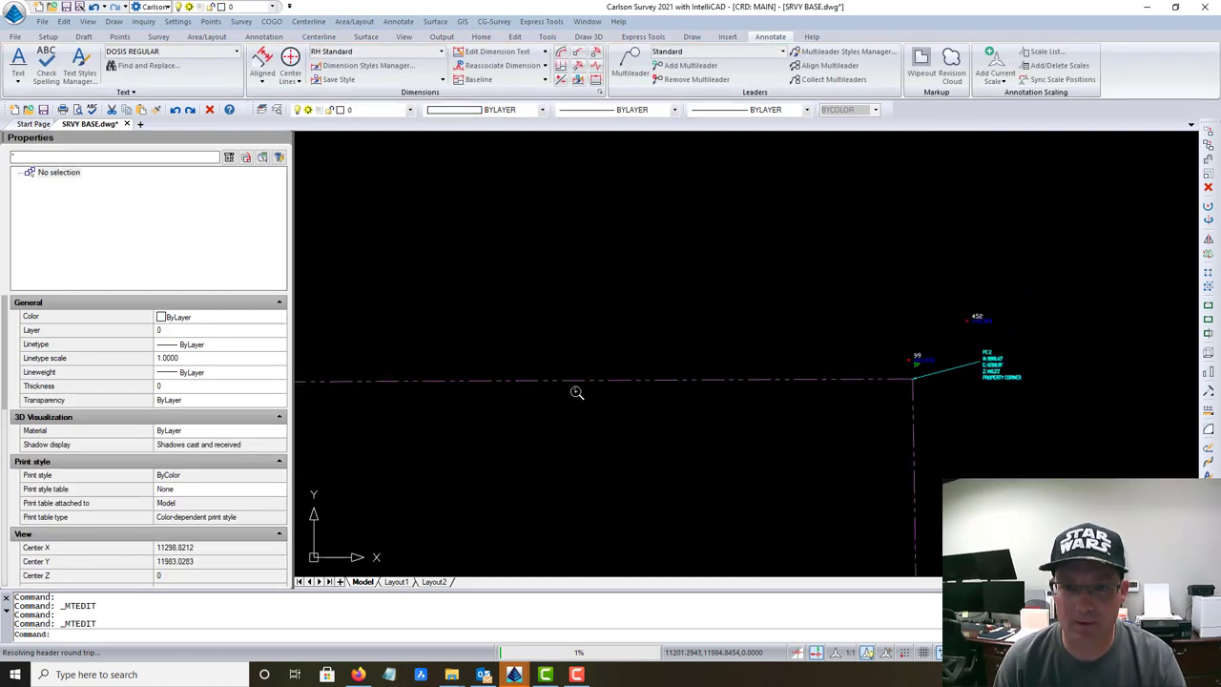
middle_click_drag(544, 392, 1195, 285)
scroll(378, 269, "up", 3)
middle_click_drag(379, 271, 749, 271)
scroll(623, 209, "up", 2)
left_click(623, 210)
double_click(622, 210)
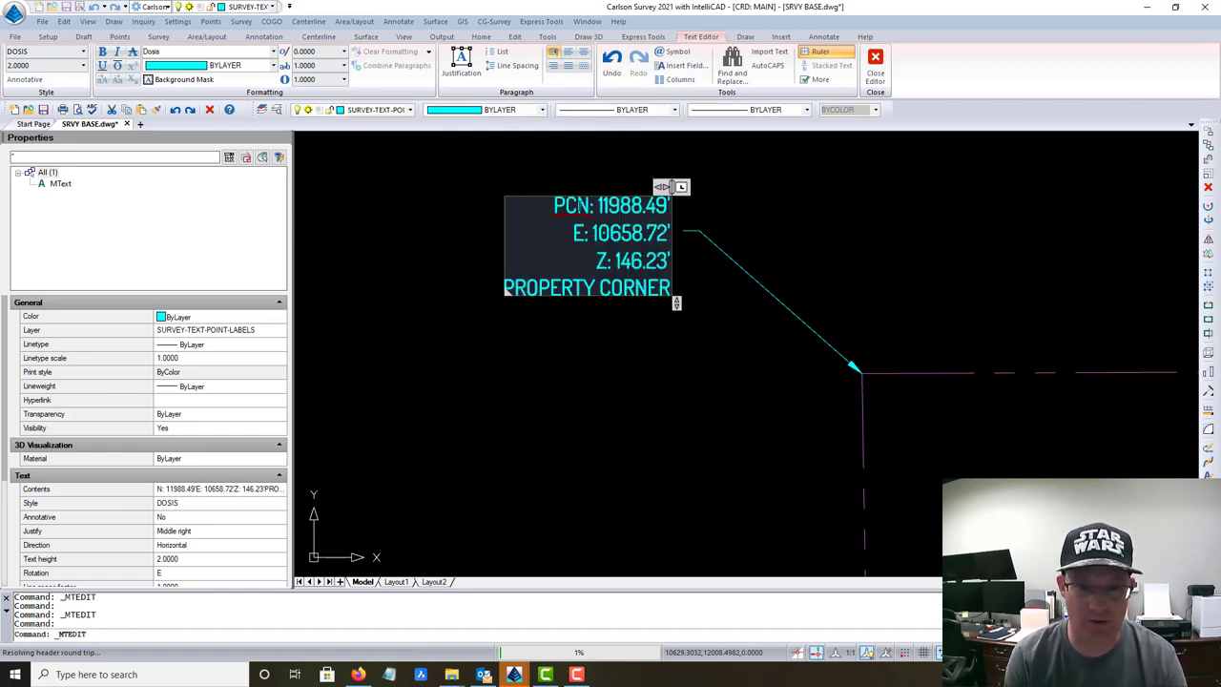
key("Return")
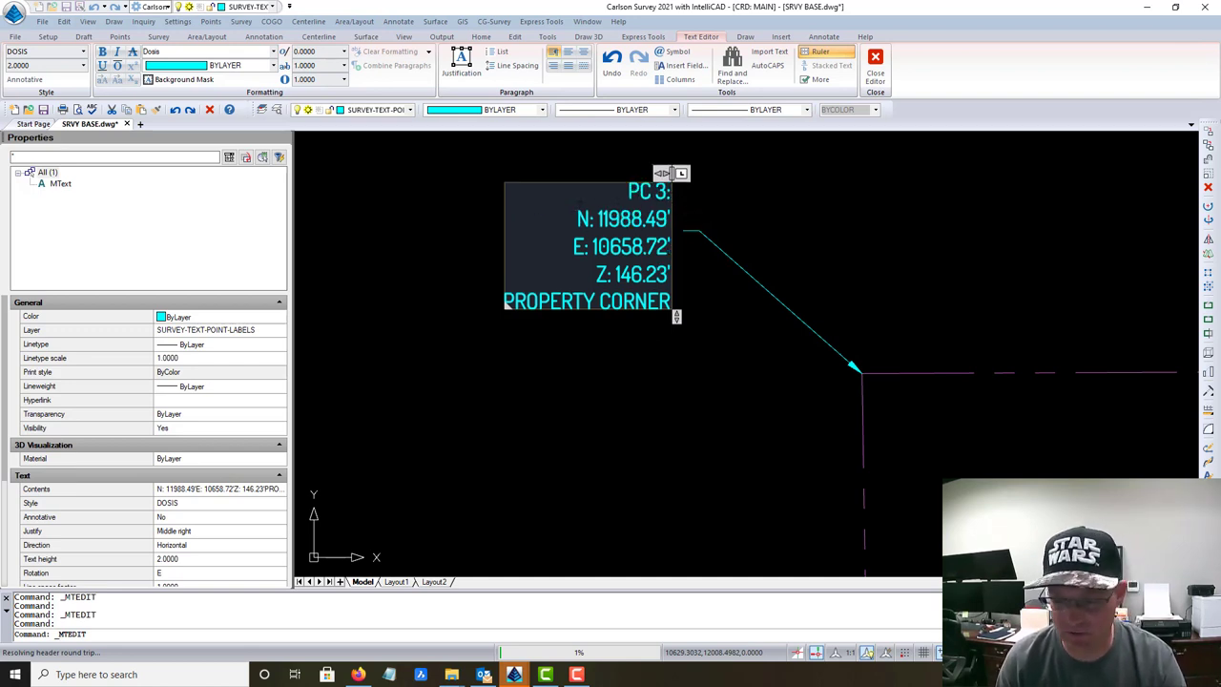
left_click(745, 417)
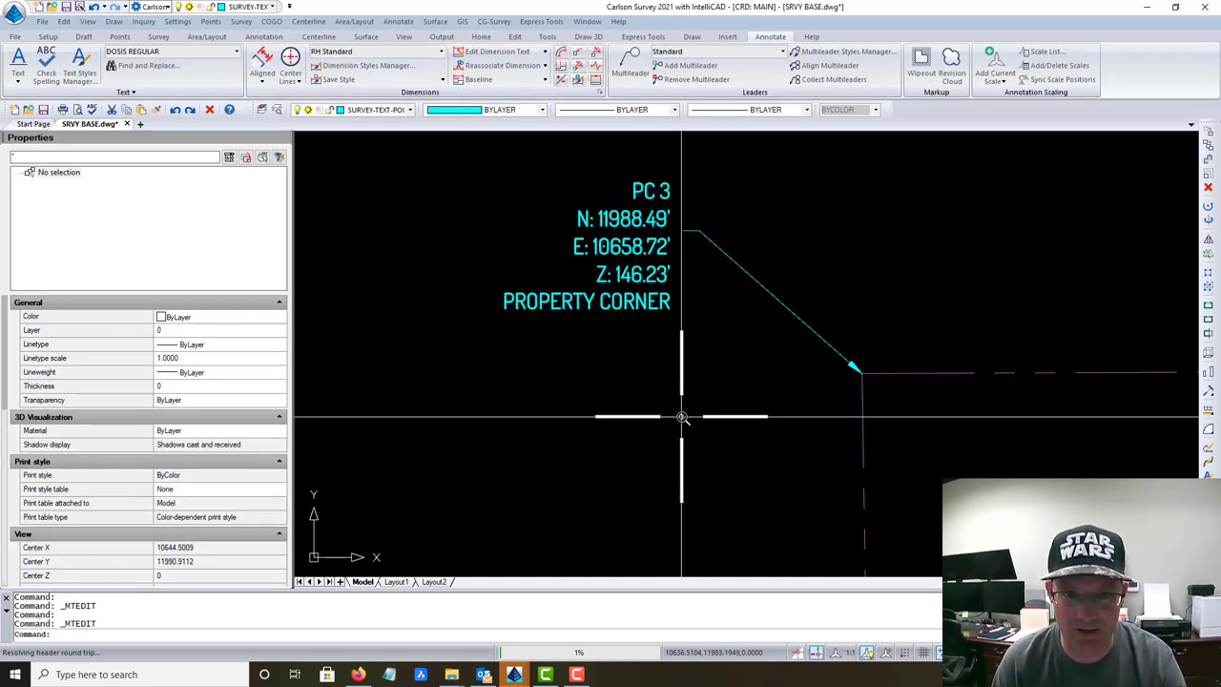
Change the first line of the southwest corner's label to PC 506
scroll(677, 405, "down", 5)
scroll(674, 396, "down", 1)
middle_click_drag(710, 344, 720, 159)
scroll(699, 532, "up", 4)
scroll(627, 492, "up", 2)
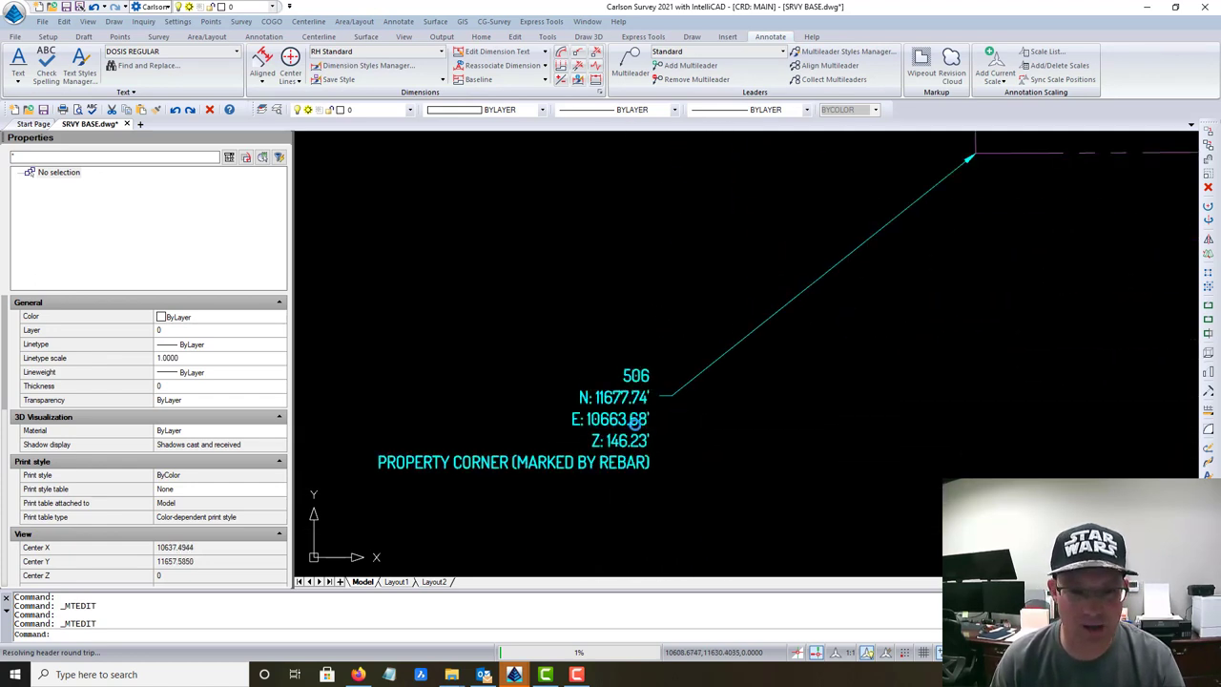
left_click(646, 377)
double_click(646, 377)
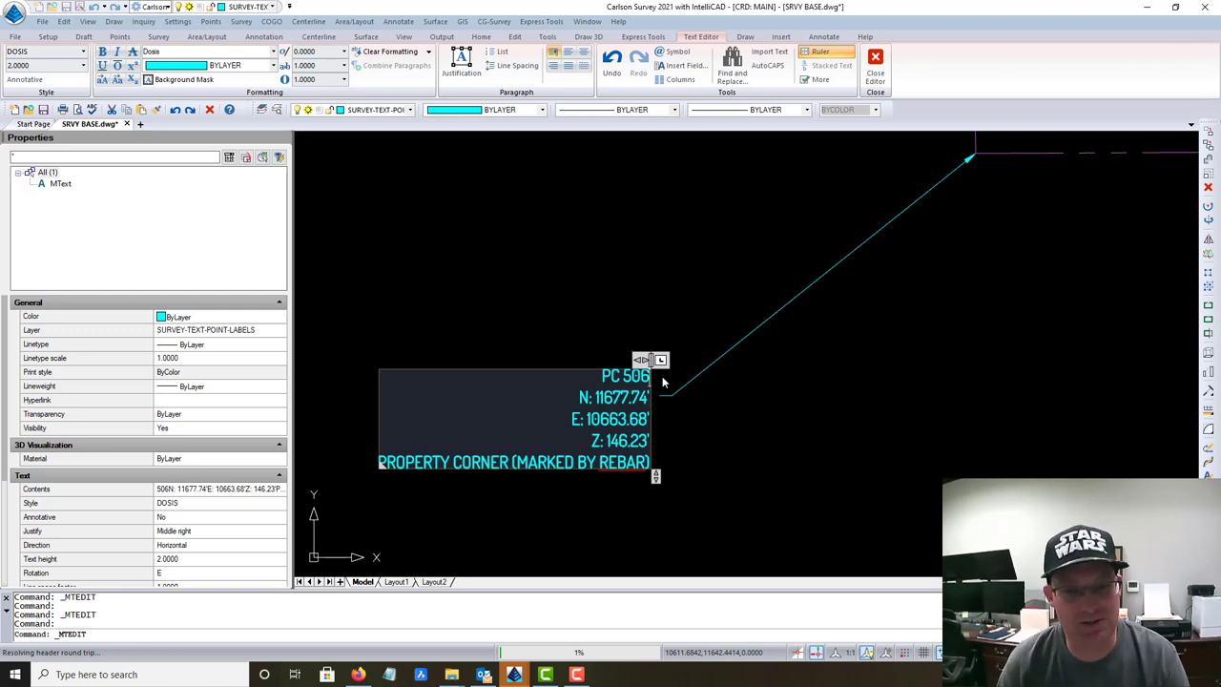
left_click(773, 480)
scroll(843, 422, "down", 5)
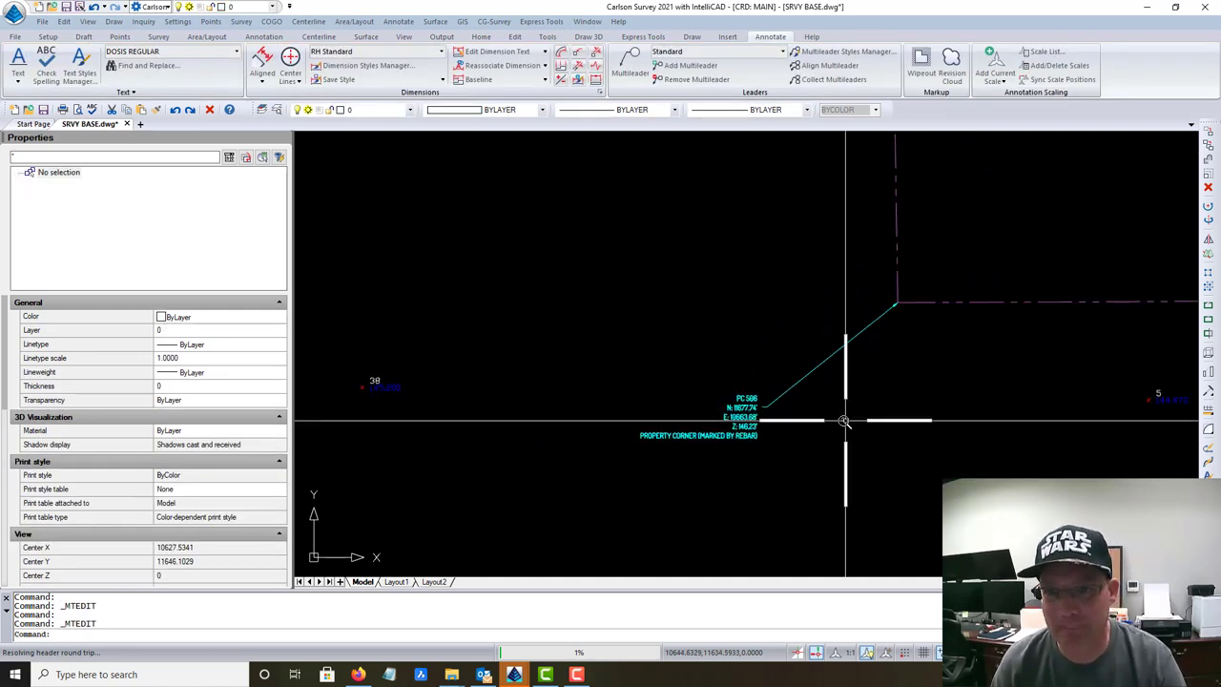
scroll(843, 421, "up", 5)
type("m")
key("Return")
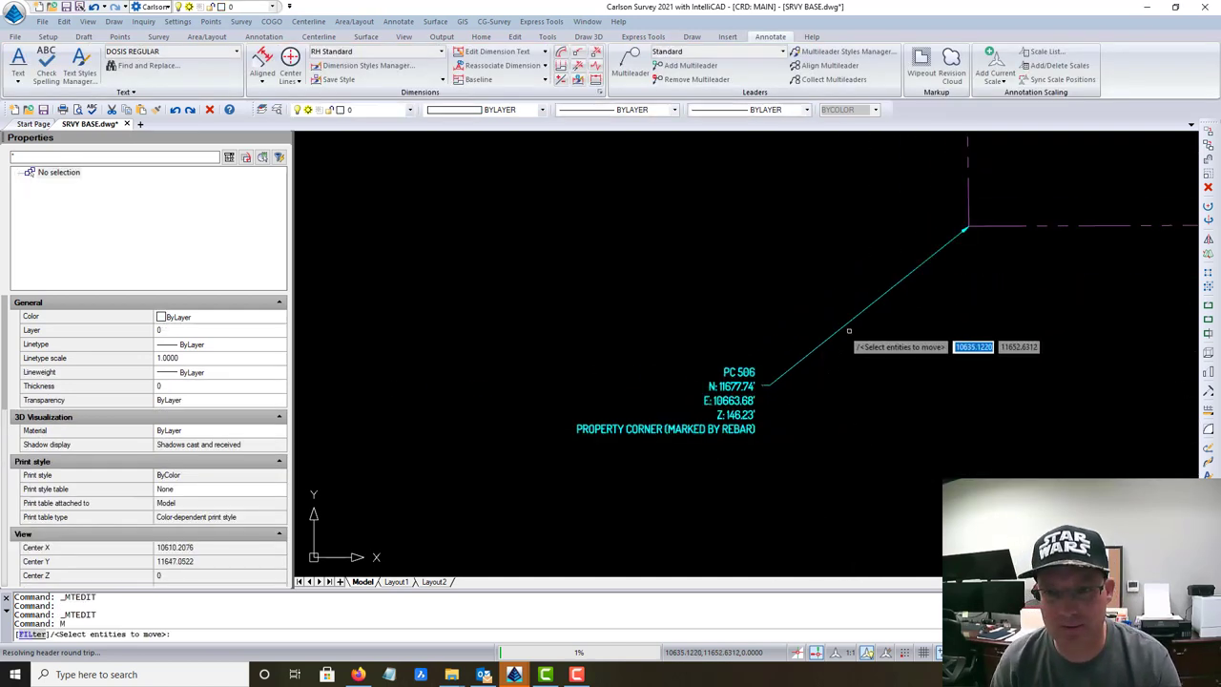
key("Escape")
Label the parcel's north boundary line with its bearing and distance, using the BearingDistance_ format
scroll(893, 389, "down", 4)
middle_click_drag(895, 389, 530, 433)
scroll(739, 422, "down", 5)
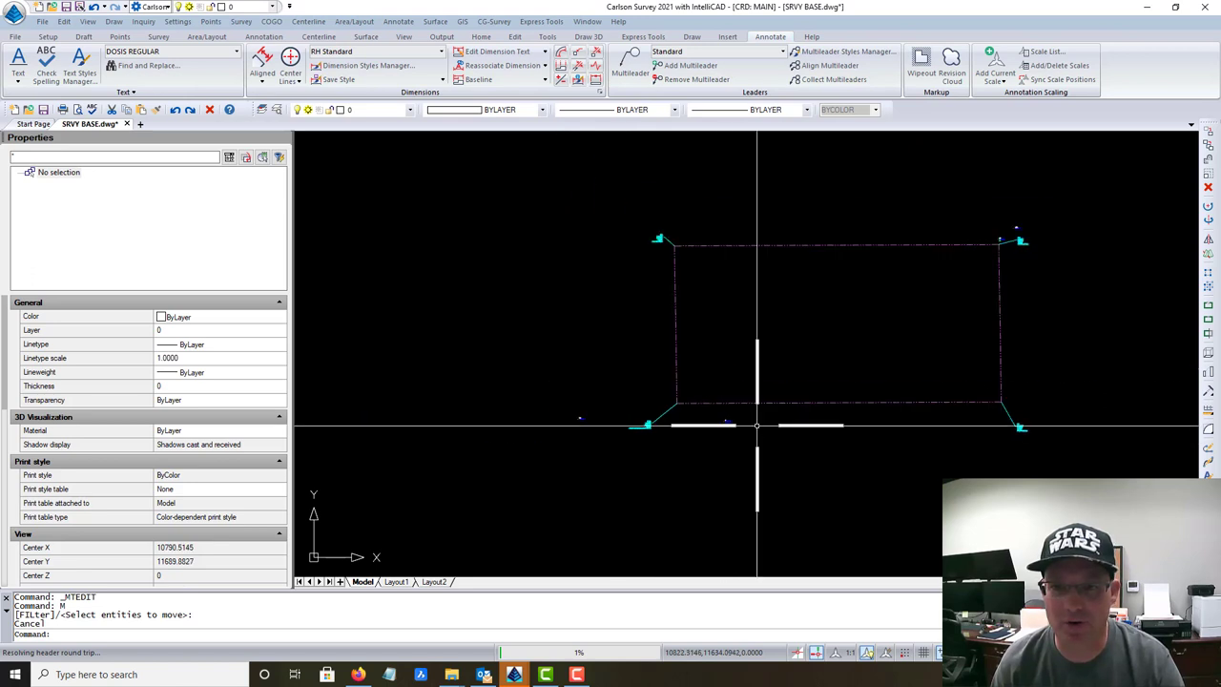
scroll(758, 425, "up", 3)
middle_click_drag(782, 441, 648, 452)
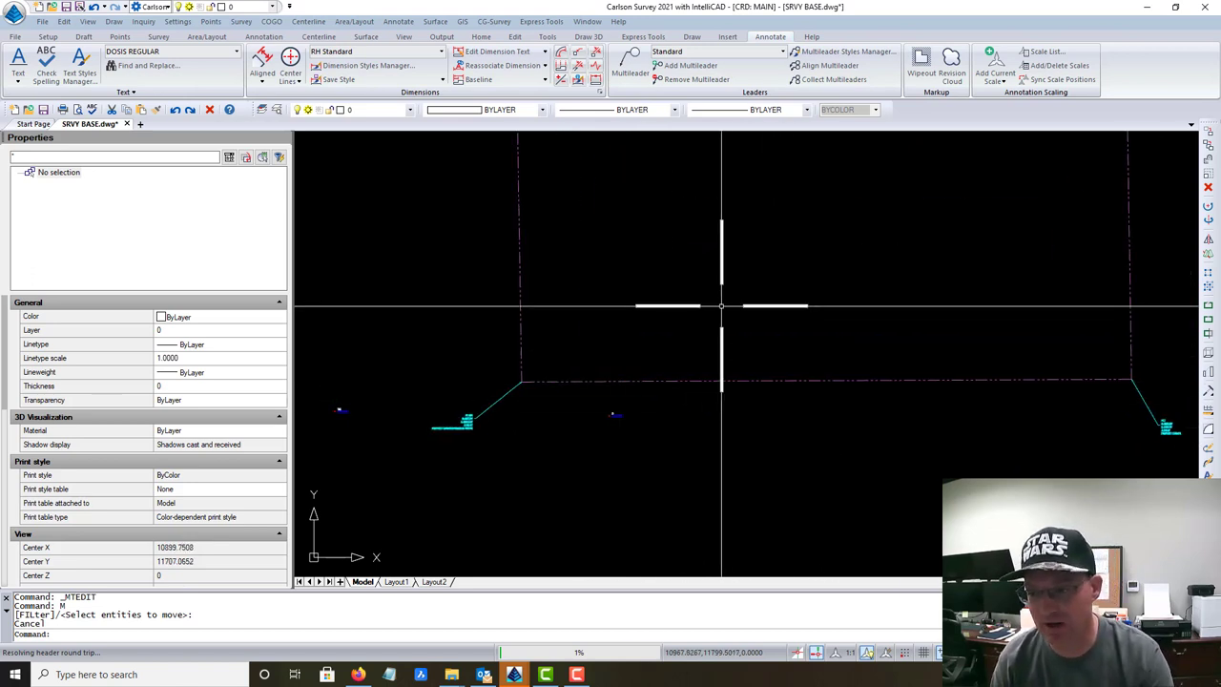
middle_click_drag(868, 267, 771, 382)
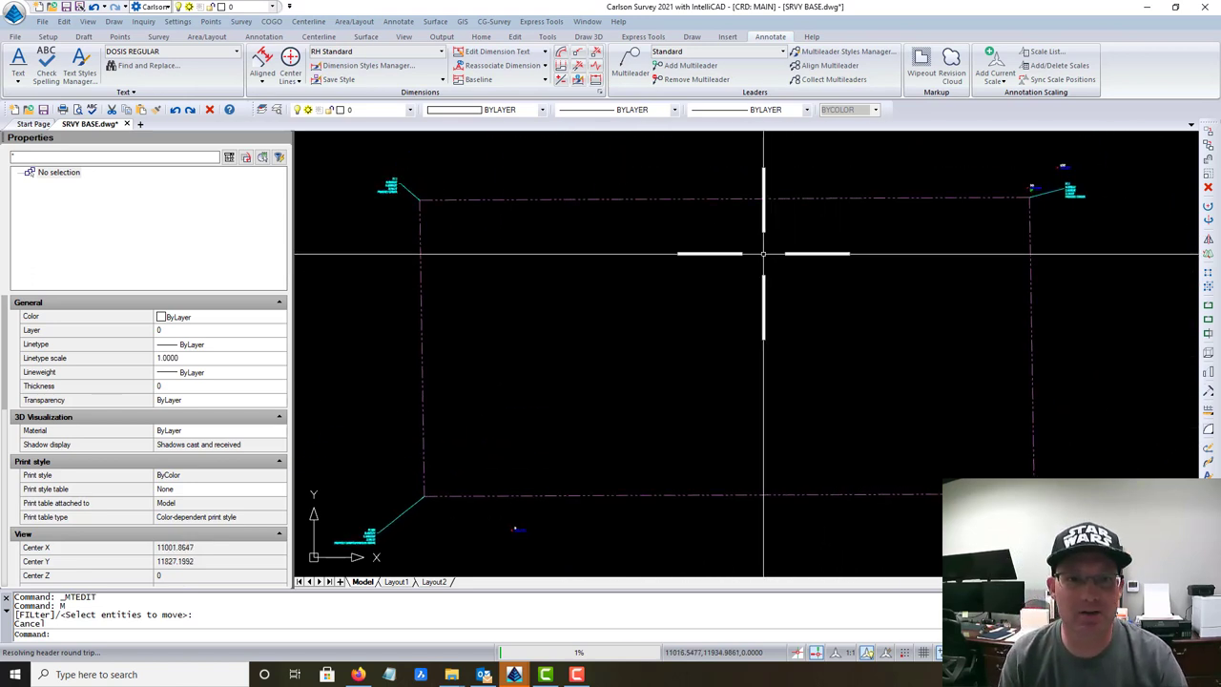
left_click(355, 23)
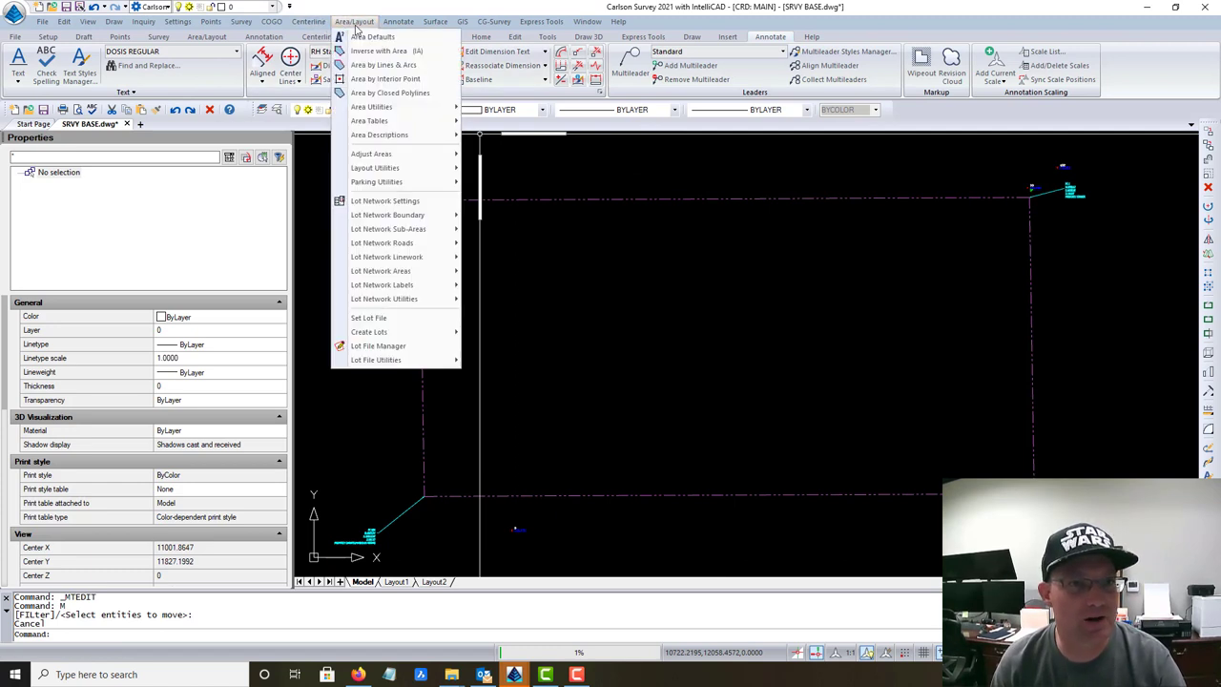
mouse_move(402, 26)
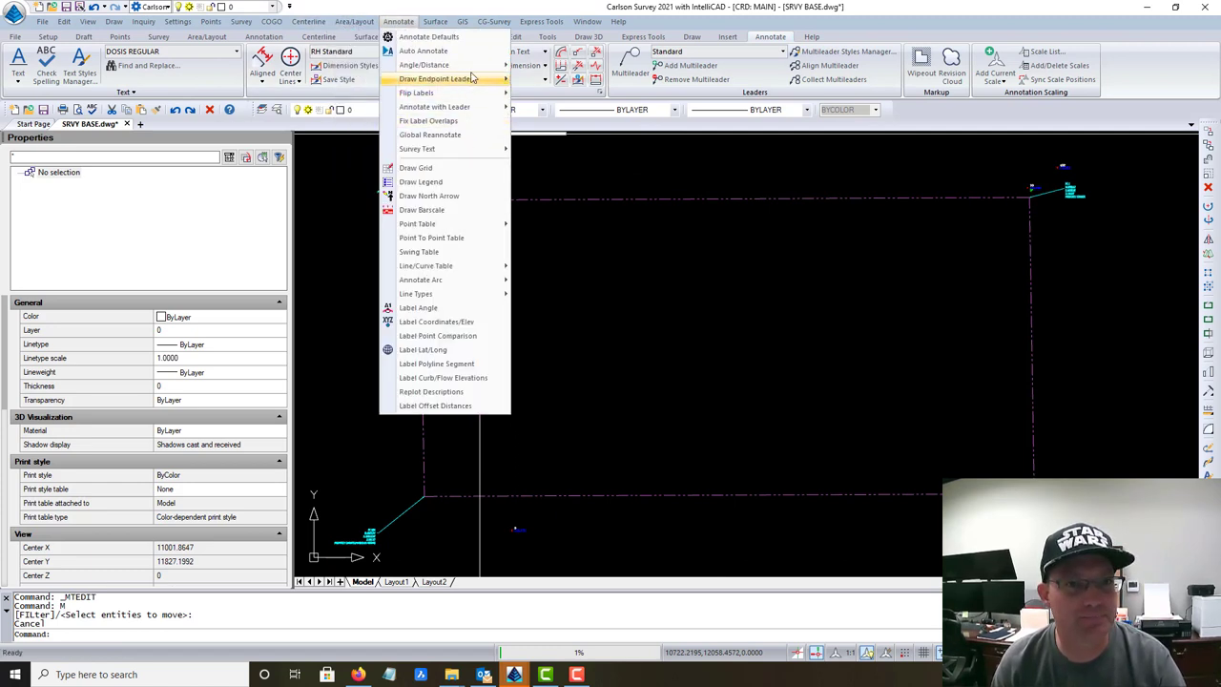
mouse_move(486, 69)
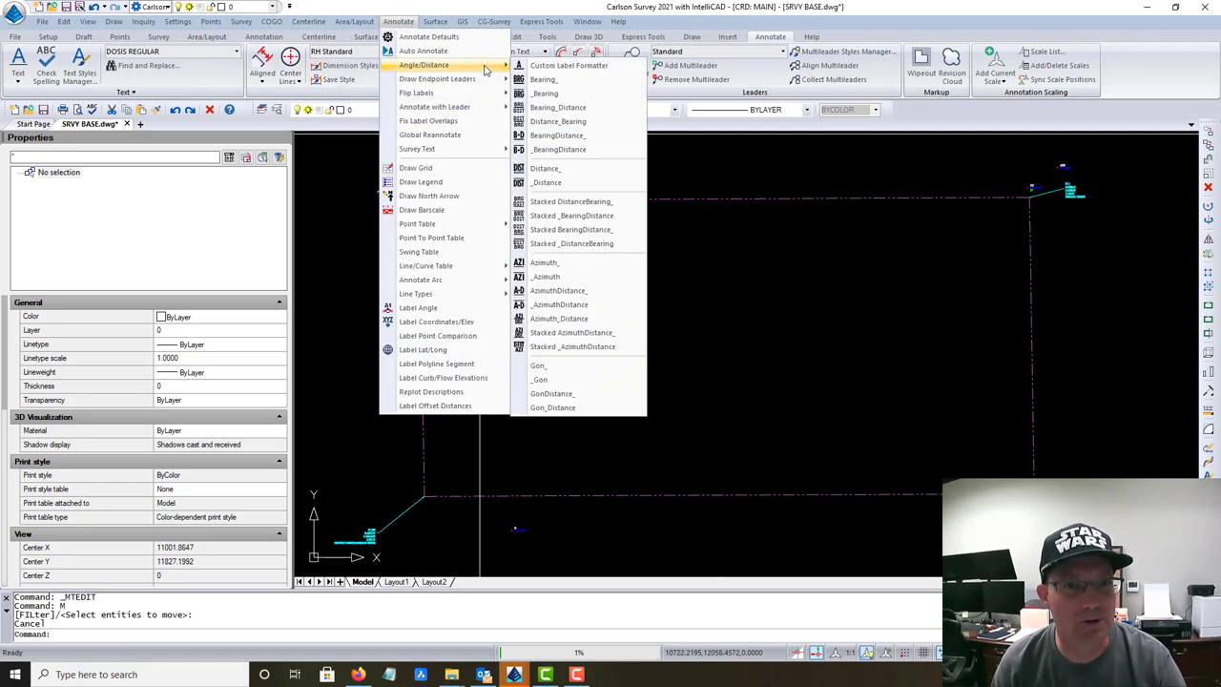
left_click(563, 135)
left_click(684, 197)
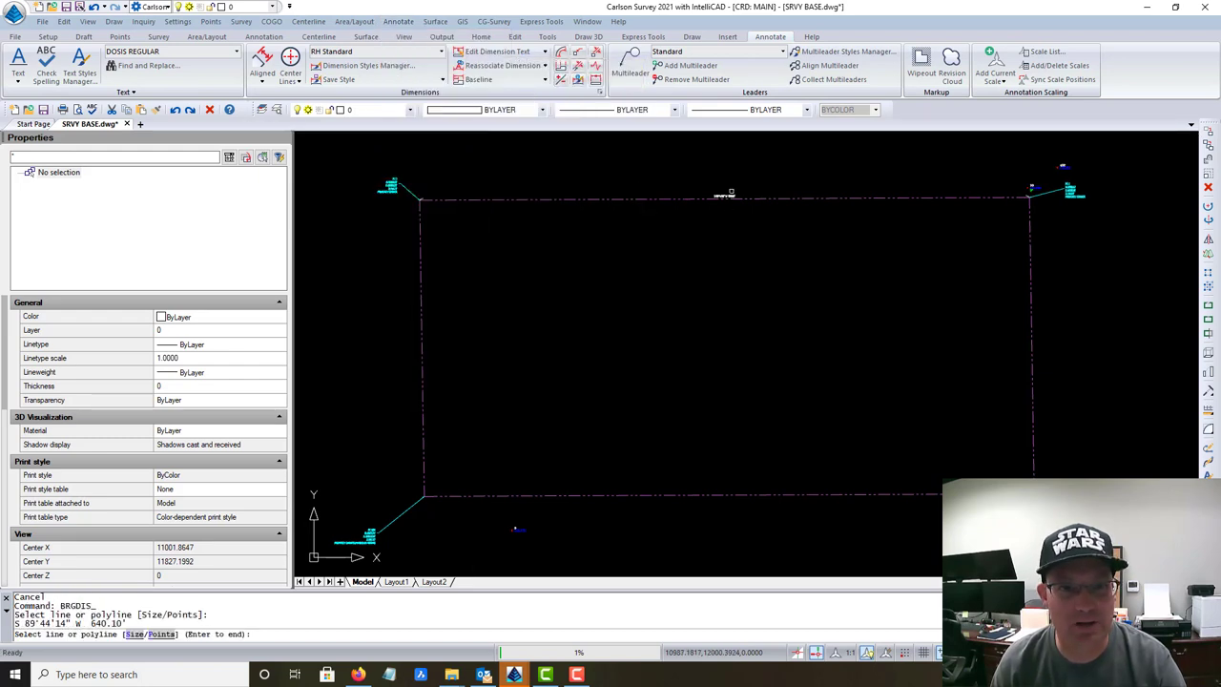
Try labelling the parcel's west boundary line with its bearing and distance, using the BearingDistance_ format
scroll(695, 226, "up", 4)
scroll(698, 224, "down", 5)
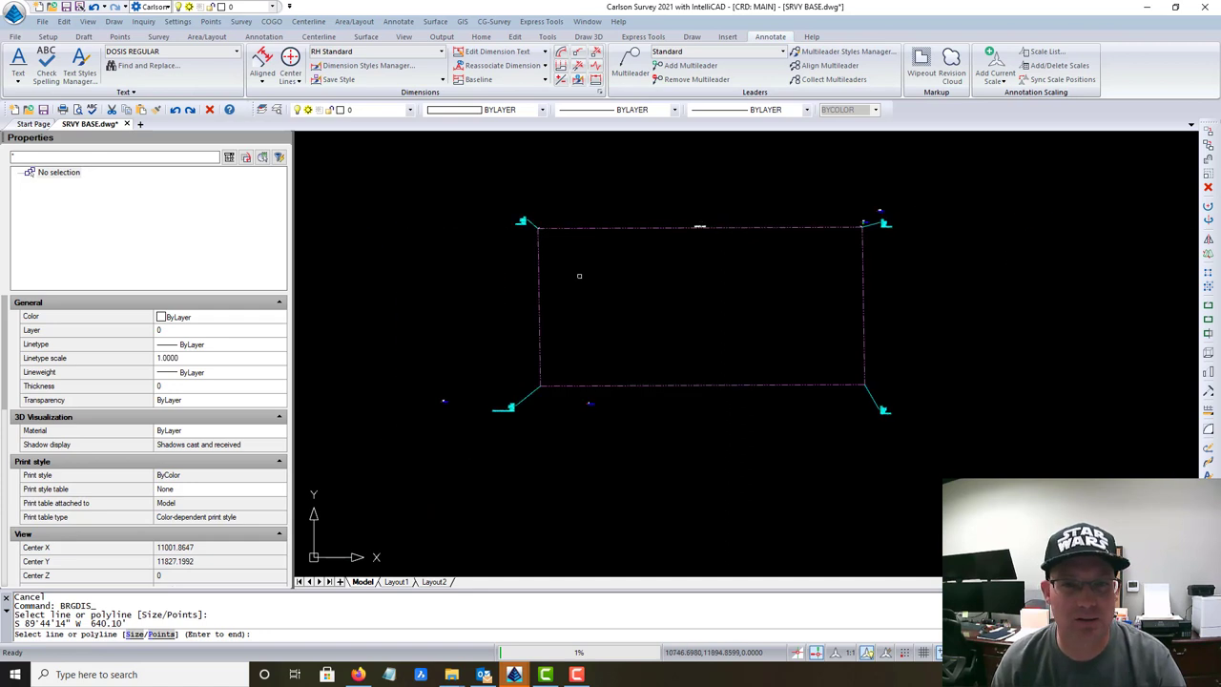
scroll(546, 352, "up", 5)
left_click(528, 350)
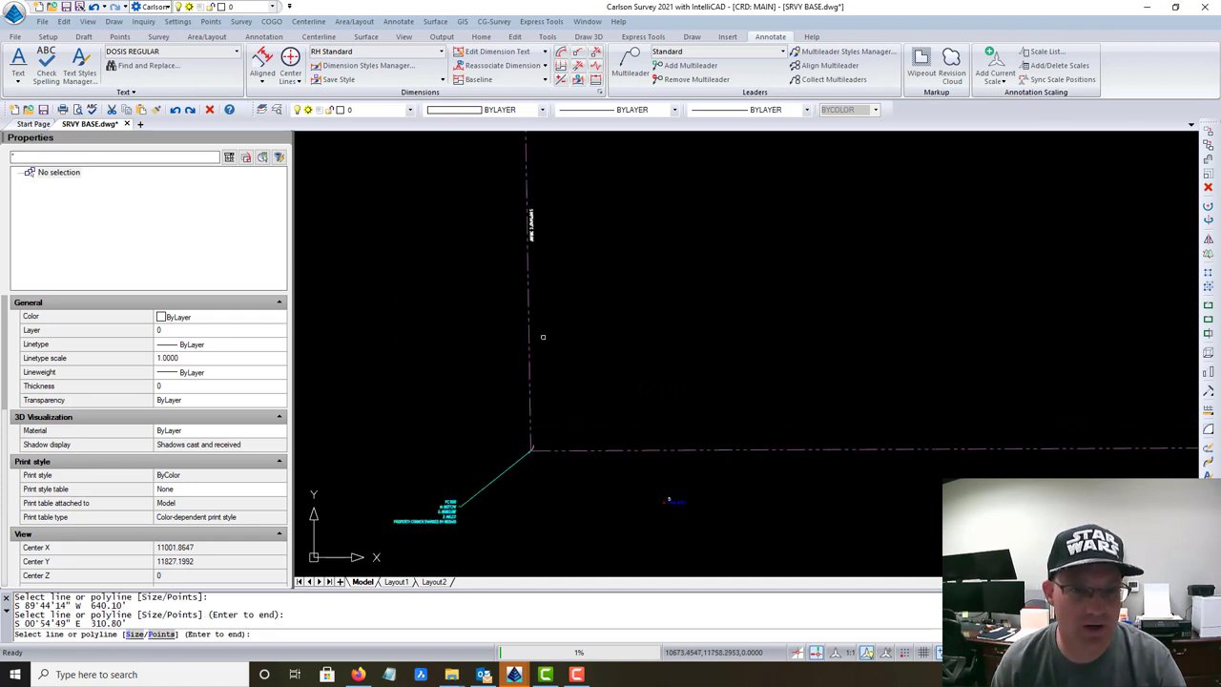
key("Escape")
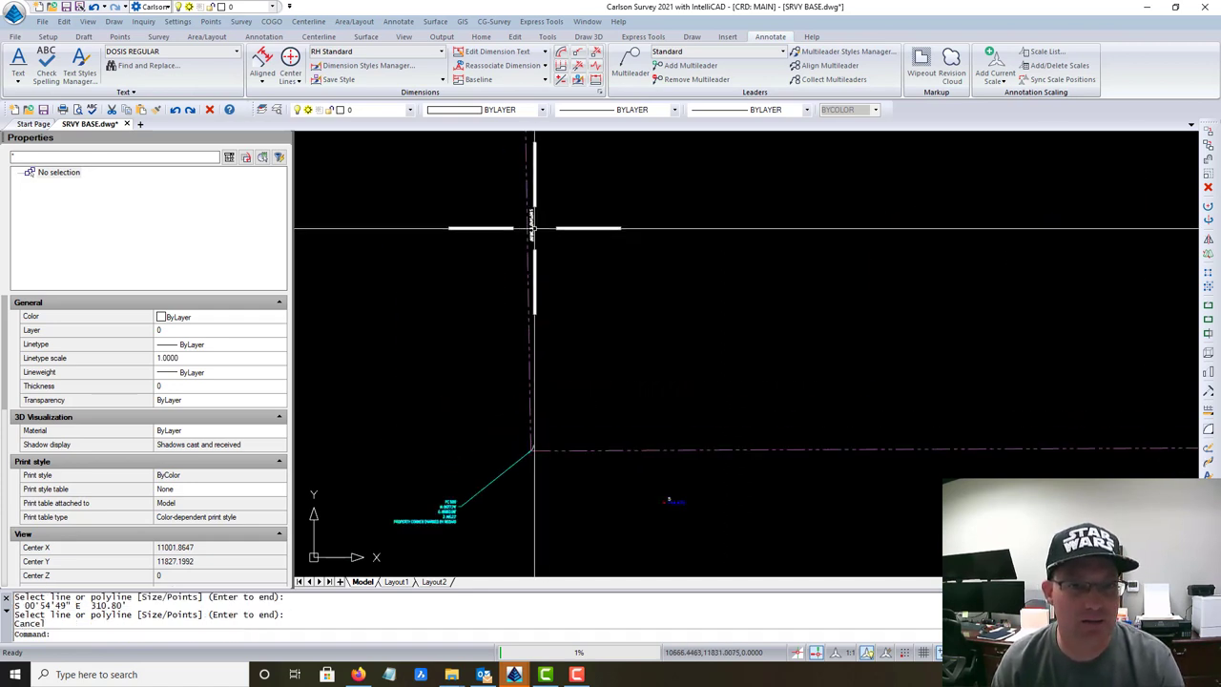
Erase the west boundary line's bearing-distance label together with the tick marks at both of its ends
left_click(531, 223)
scroll(518, 469, "up", 3)
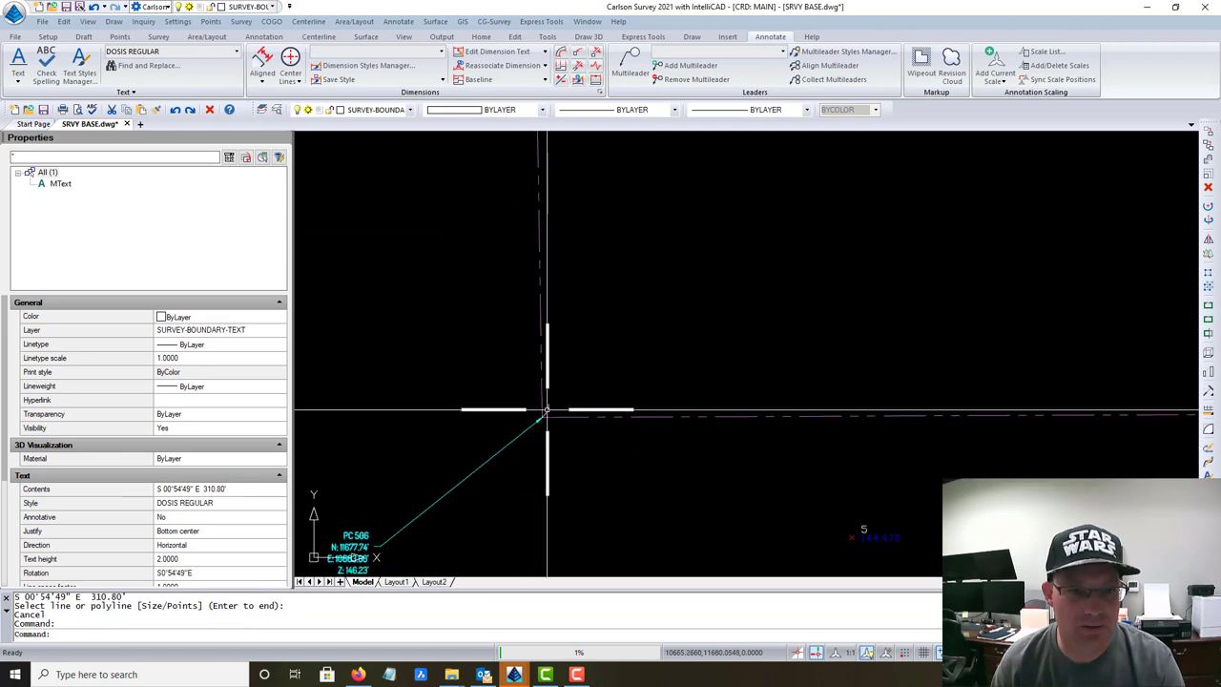
key("Escape")
left_click(548, 411)
scroll(684, 239, "down", 5)
middle_click_drag(644, 172, 638, 371)
scroll(637, 208, "up", 4)
scroll(638, 207, "up", 1)
key("Delete")
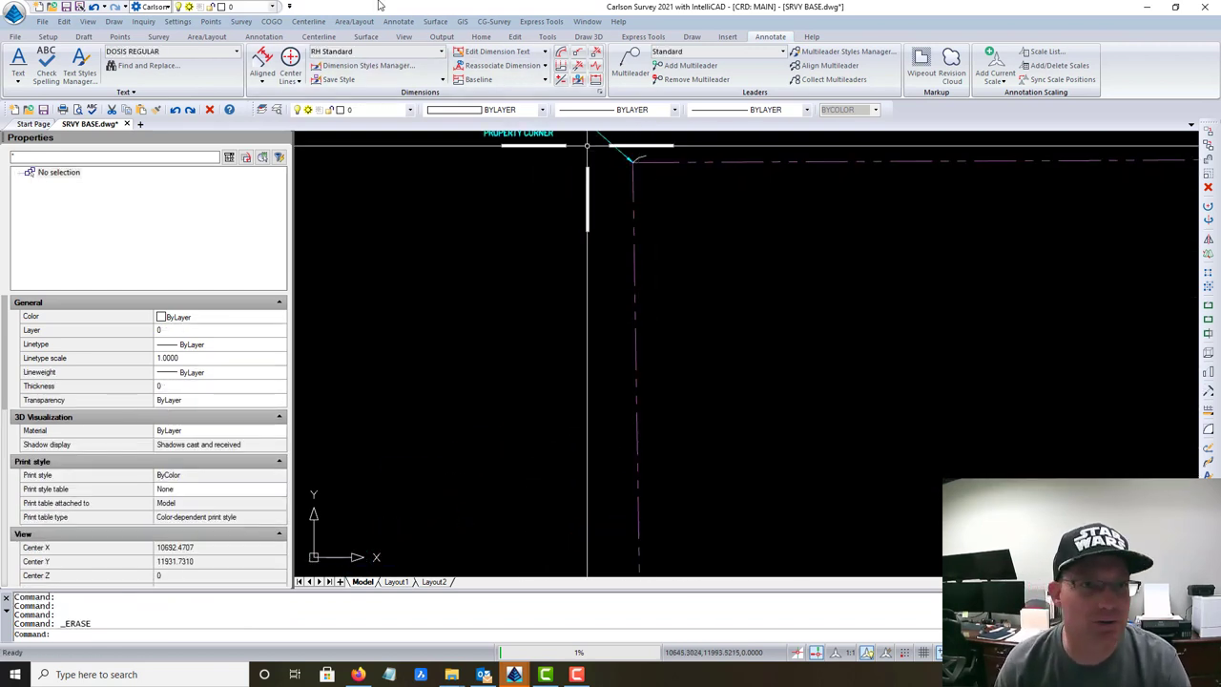
Label the west boundary line with its bearing and distance on the outside of the parcel, using the _BearingDistance format
left_click(399, 22)
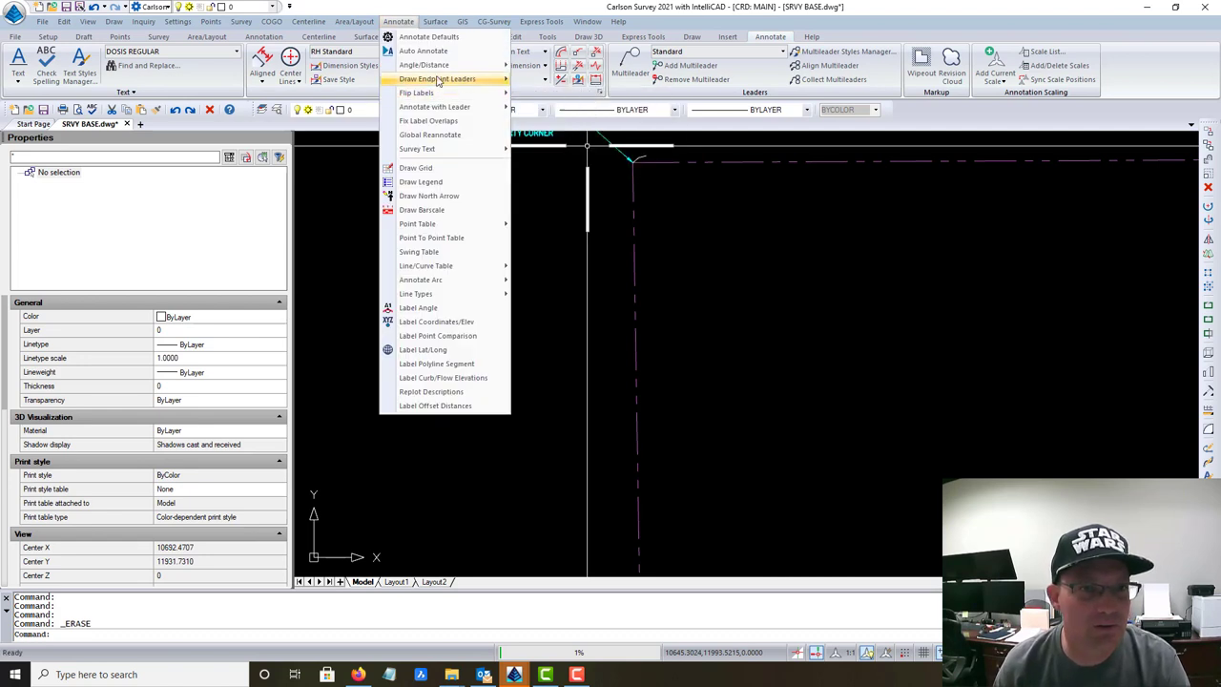
mouse_move(440, 69)
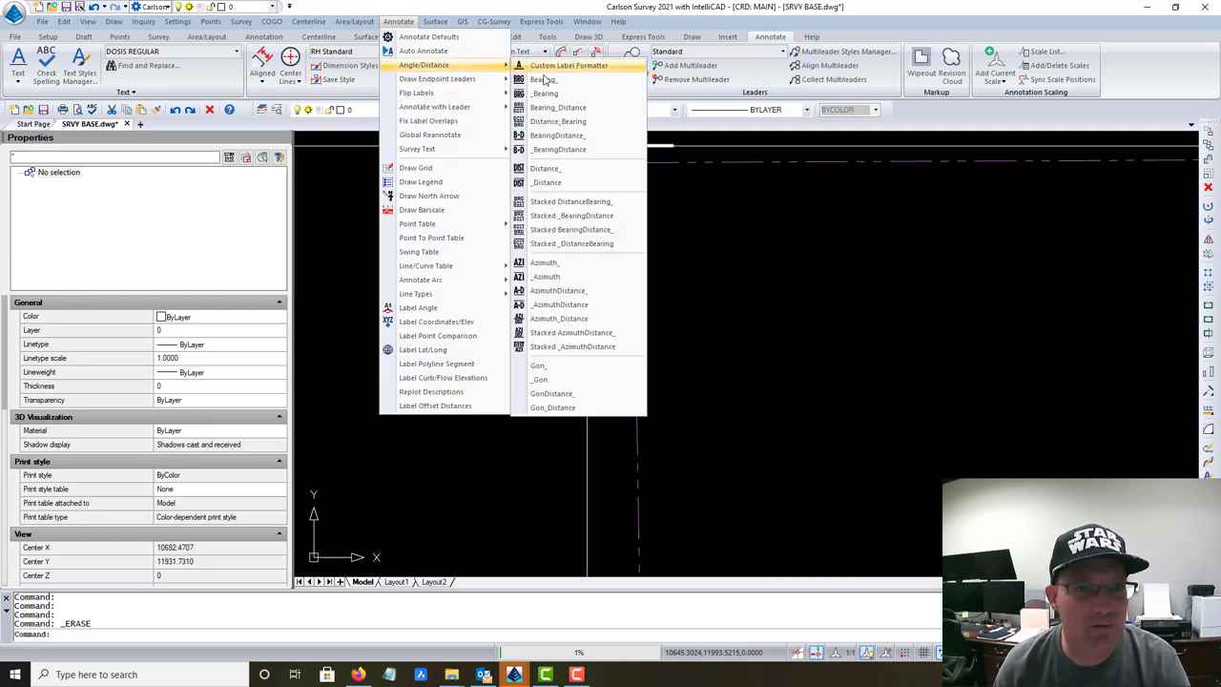
left_click(556, 150)
left_click(635, 329)
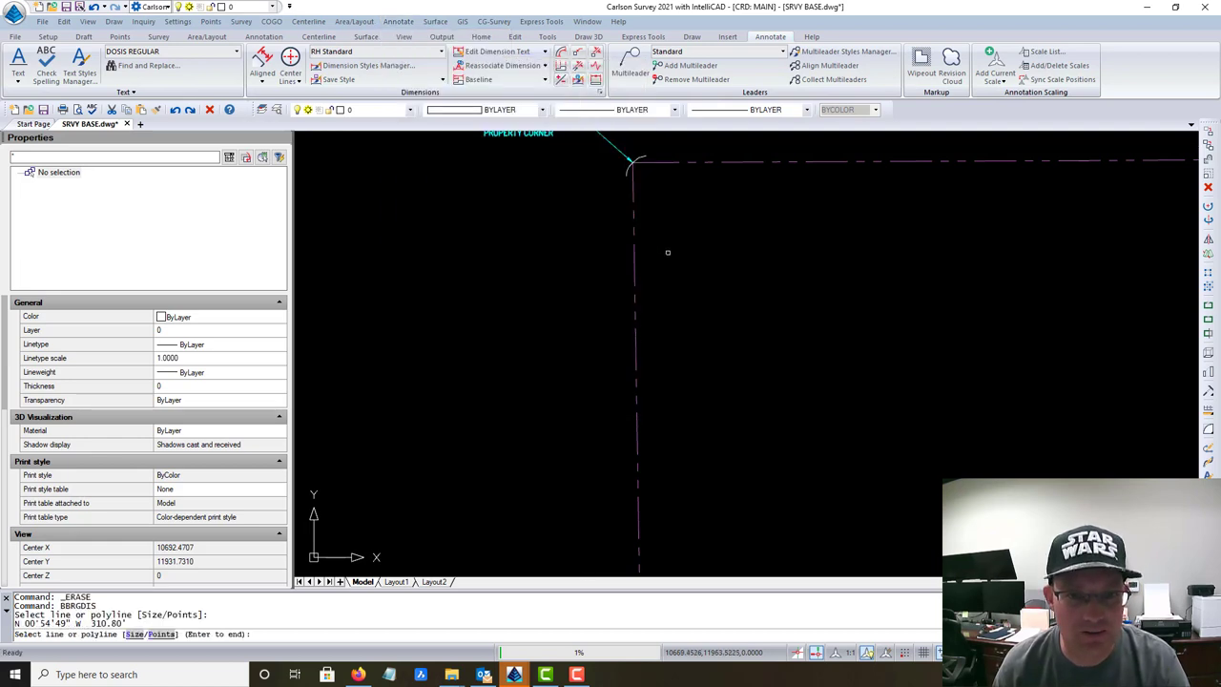
Label the south boundary line with its bearing and distance below the line, using the _BearingDistance format
scroll(654, 428, "up", 8)
scroll(744, 293, "down", 8)
middle_click_drag(778, 292, 452, 52)
left_click(835, 317)
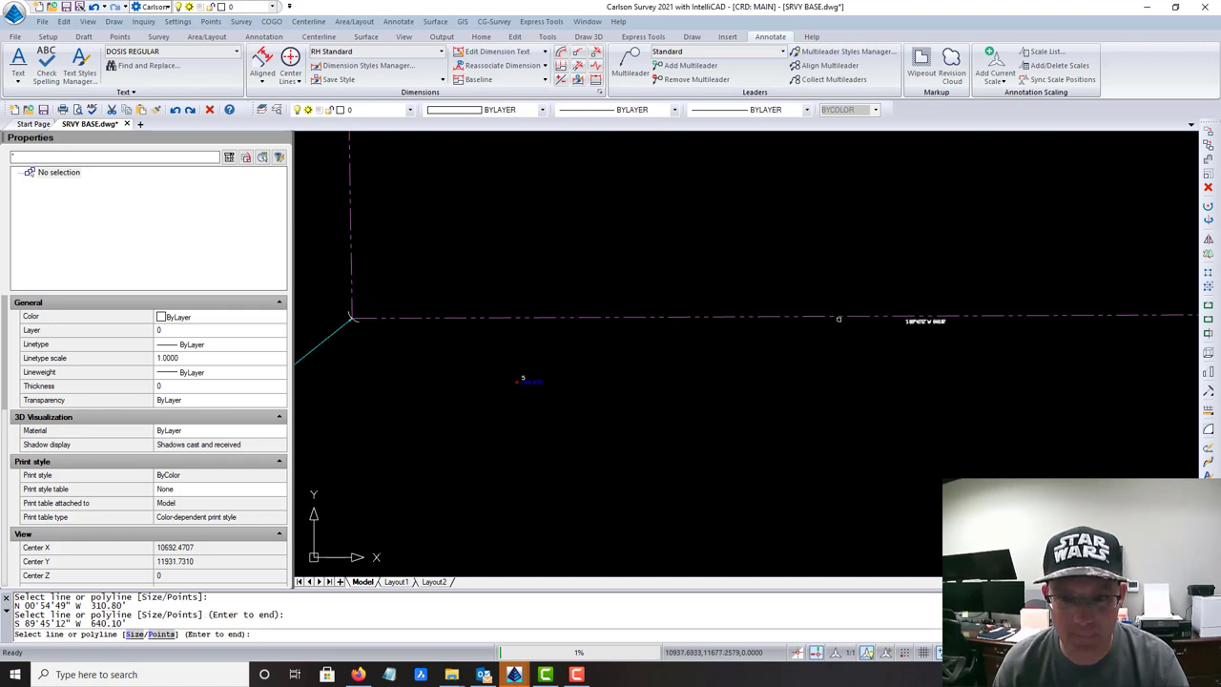
Try labelling the parcel's east boundary line with its bearing and distance, using the _BearingDistance format
scroll(992, 252, "down", 2)
middle_click_drag(992, 252, 623, 314)
mouse_move(980, 221)
middle_mouse_down()
mouse_move(770, 264)
mouse_move(779, 341)
middle_mouse_up()
middle_click_drag(766, 264, 780, 342)
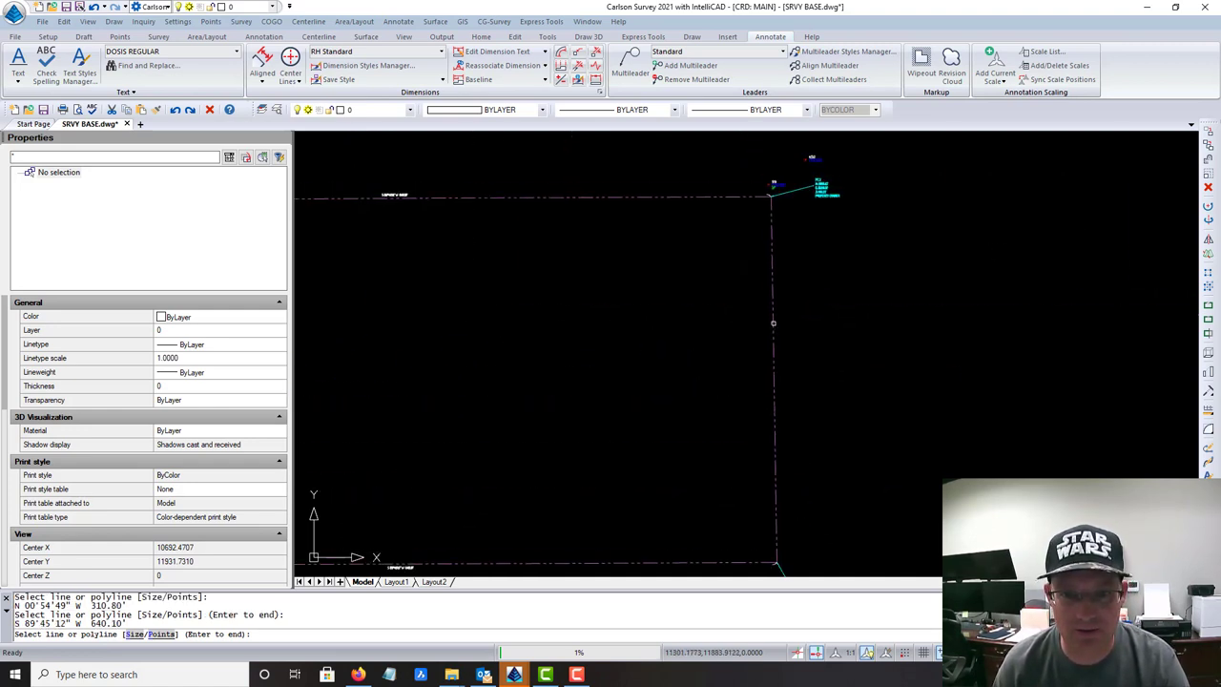
left_click(773, 322)
key("Escape")
Erase the east boundary line's bearing-distance label together with the tick marks at its northeast and southeast ends
scroll(777, 200, "up", 4)
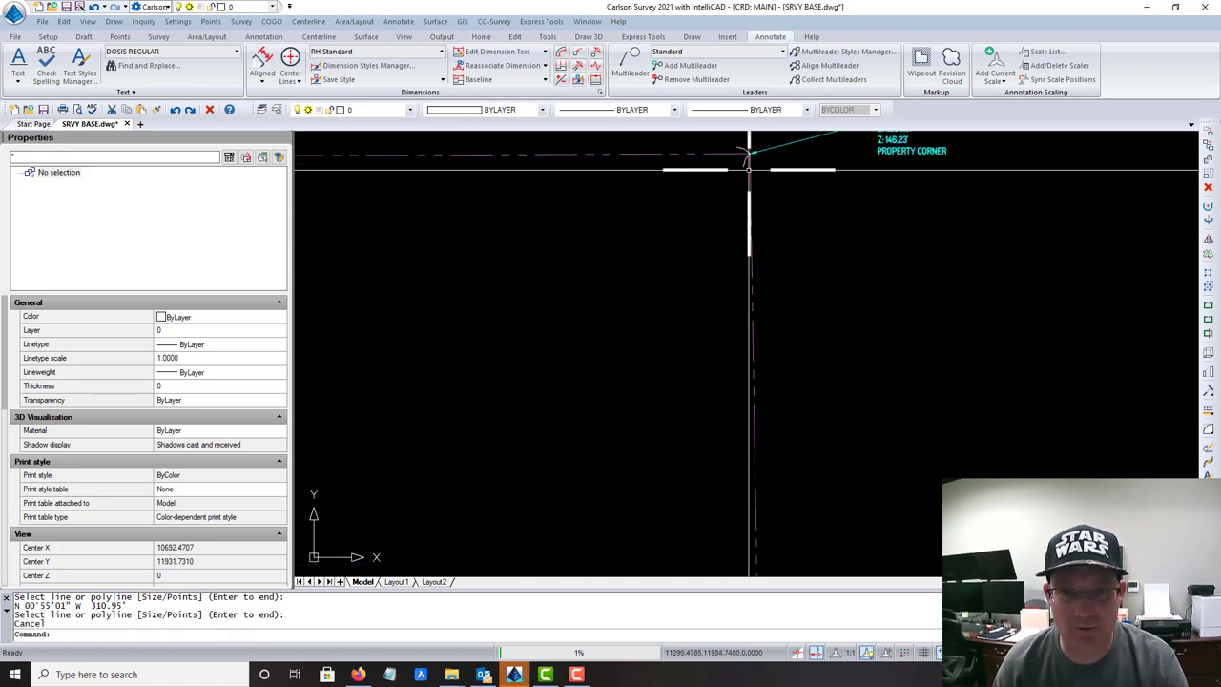
left_click(747, 159)
scroll(718, 454, "down", 2)
scroll(717, 454, "up", 2)
left_click(703, 455)
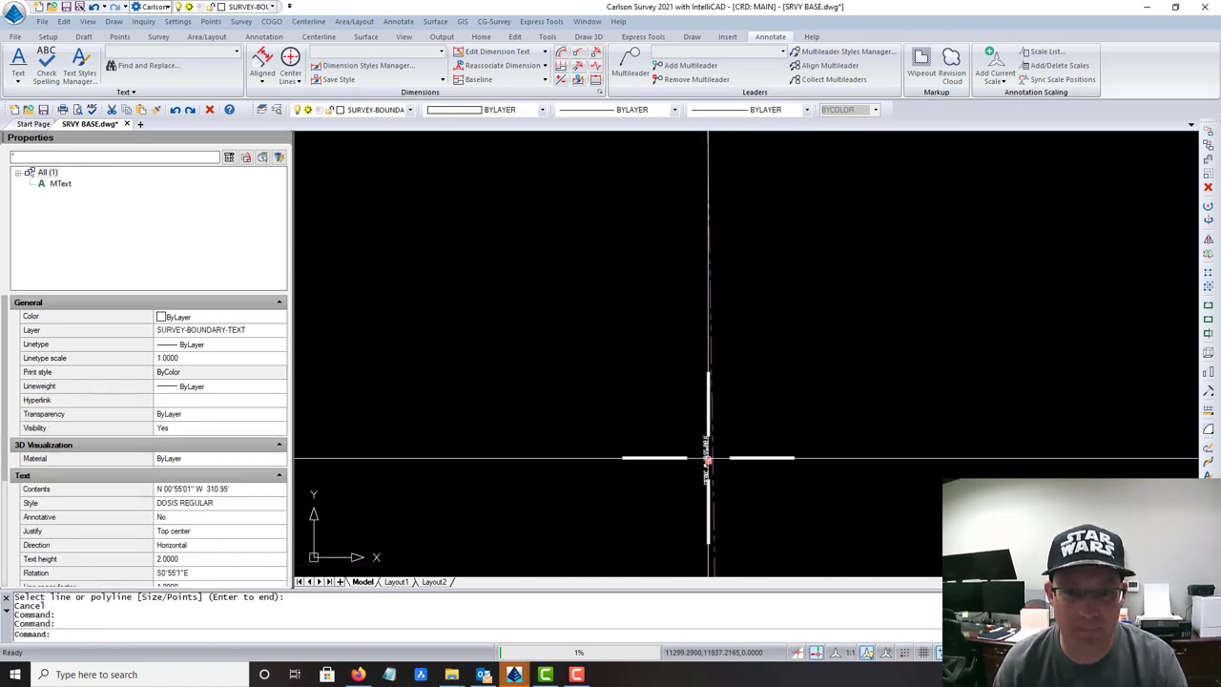
scroll(713, 439, "down", 3)
scroll(710, 407, "up", 4)
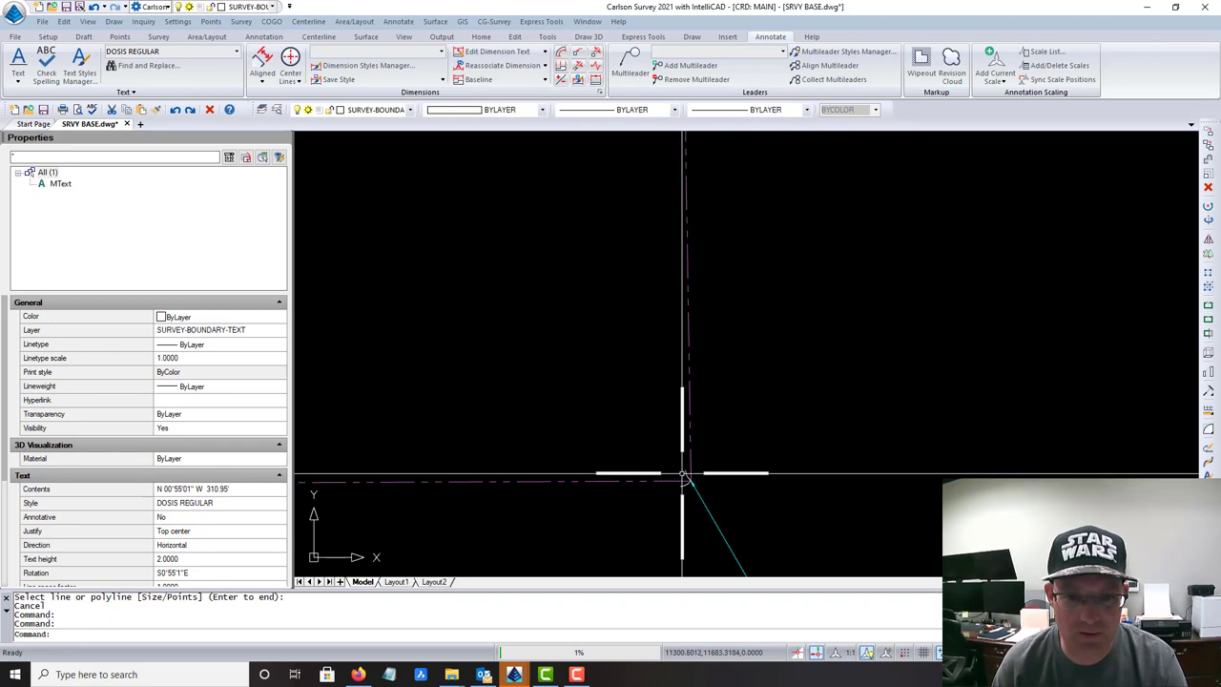
left_click(688, 469)
key("Delete")
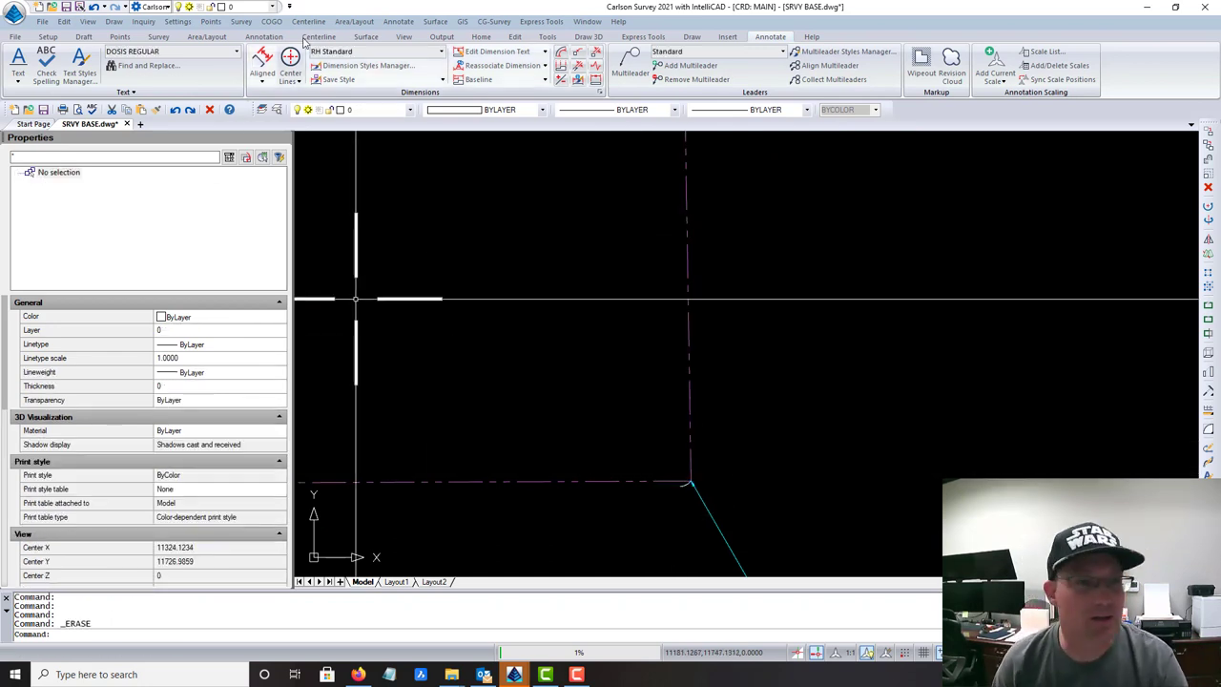
Label the east boundary line with its bearing and distance on the outside of the parcel, using the BearingDistance_ format
left_click(397, 21)
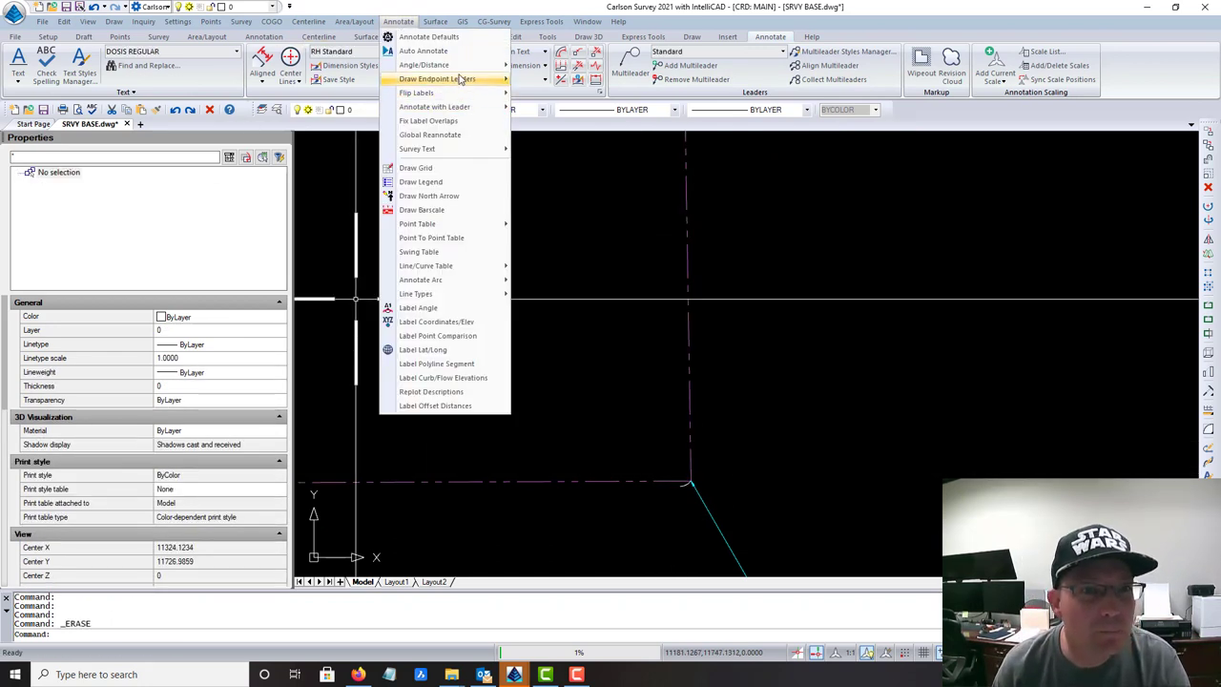
mouse_move(460, 64)
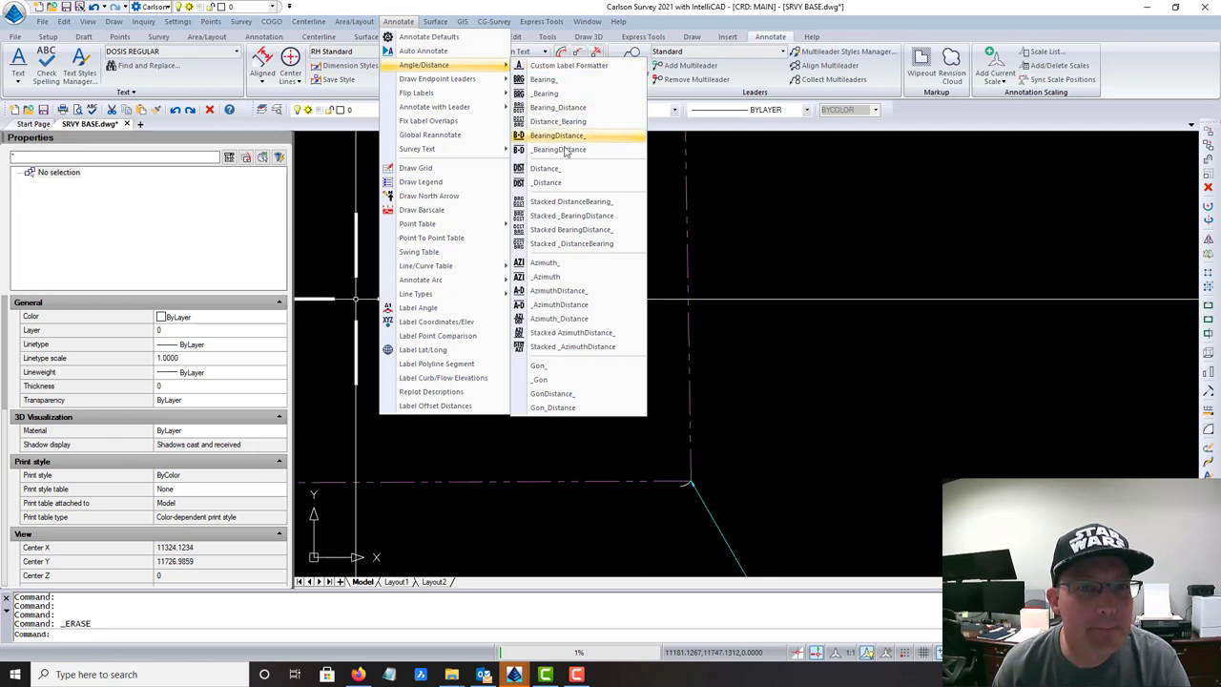
left_click(571, 139)
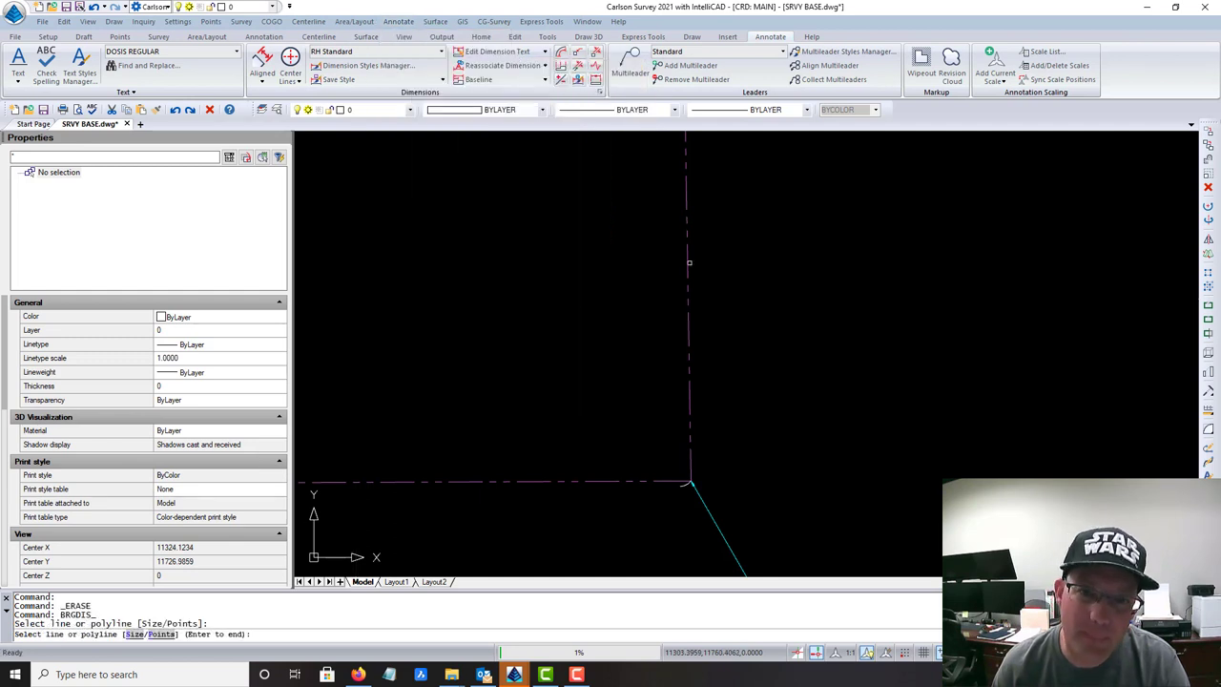
left_click(687, 262)
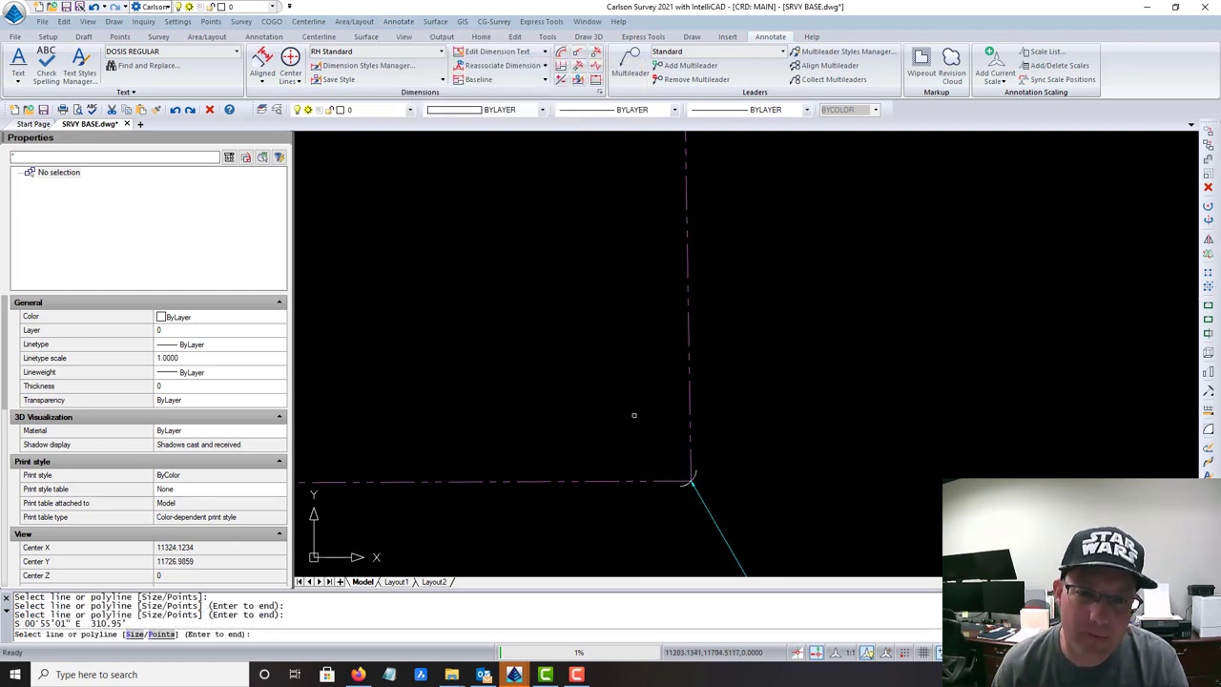
scroll(635, 414, "down", 5)
middle_click_drag(705, 361, 863, 509)
scroll(798, 379, "down", 5)
key("Escape")
scroll(798, 376, "up", 2)
middle_click_drag(613, 471, 780, 395)
key("Escape")
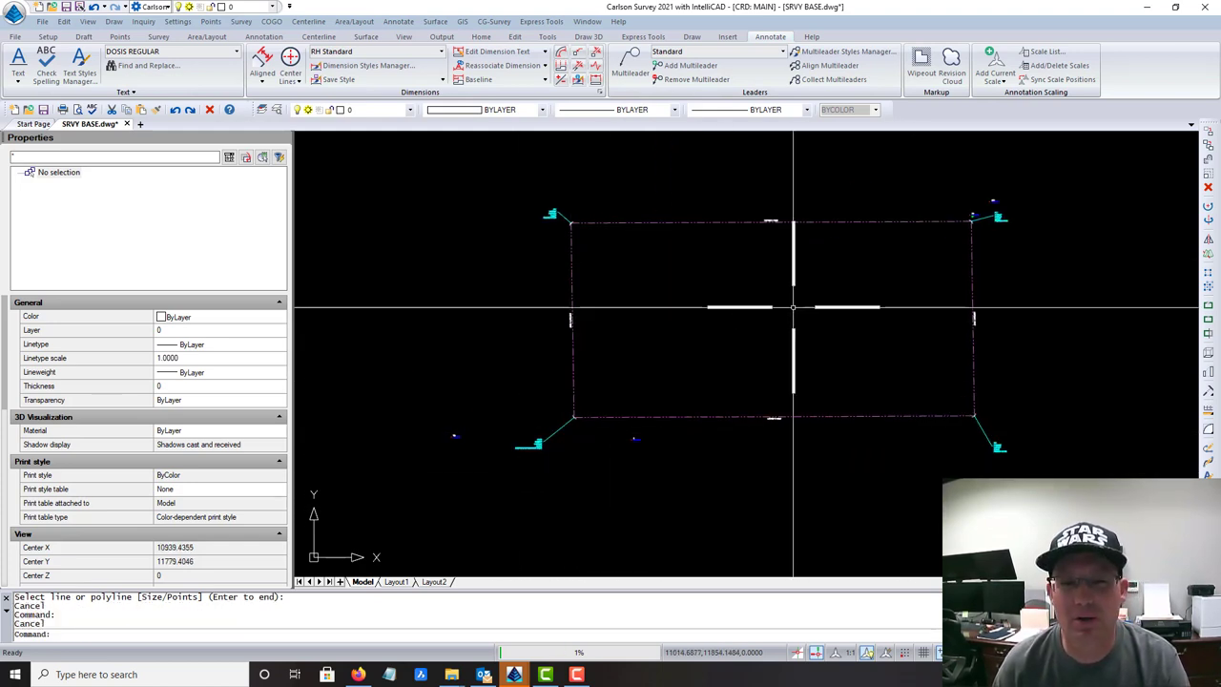
Label point 452 near the parcel's northeast corner with its north, east and elevation coordinates, leader and description BME MAG NAIL, placing the label northwest of the point
middle_click_drag(791, 305, 642, 311)
scroll(859, 217, "up", 6)
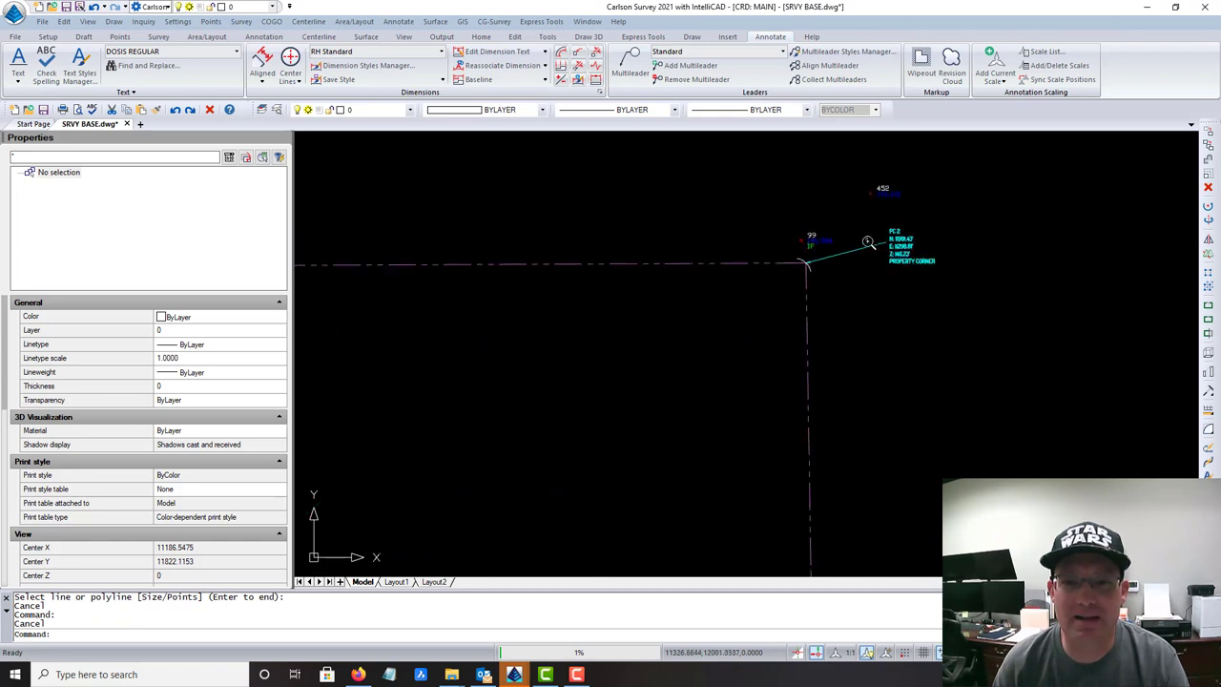
scroll(884, 229, "up", 1)
middle_click_drag(885, 232, 872, 381)
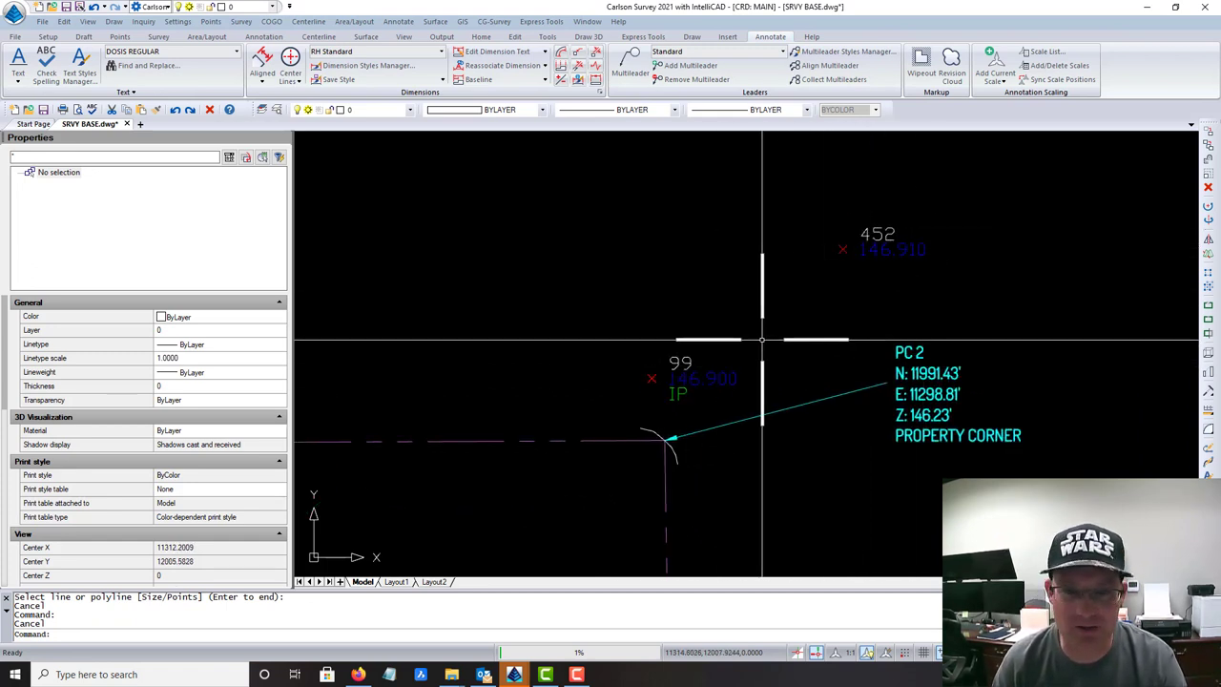
scroll(753, 343, "down", 1)
scroll(681, 294, "down", 3)
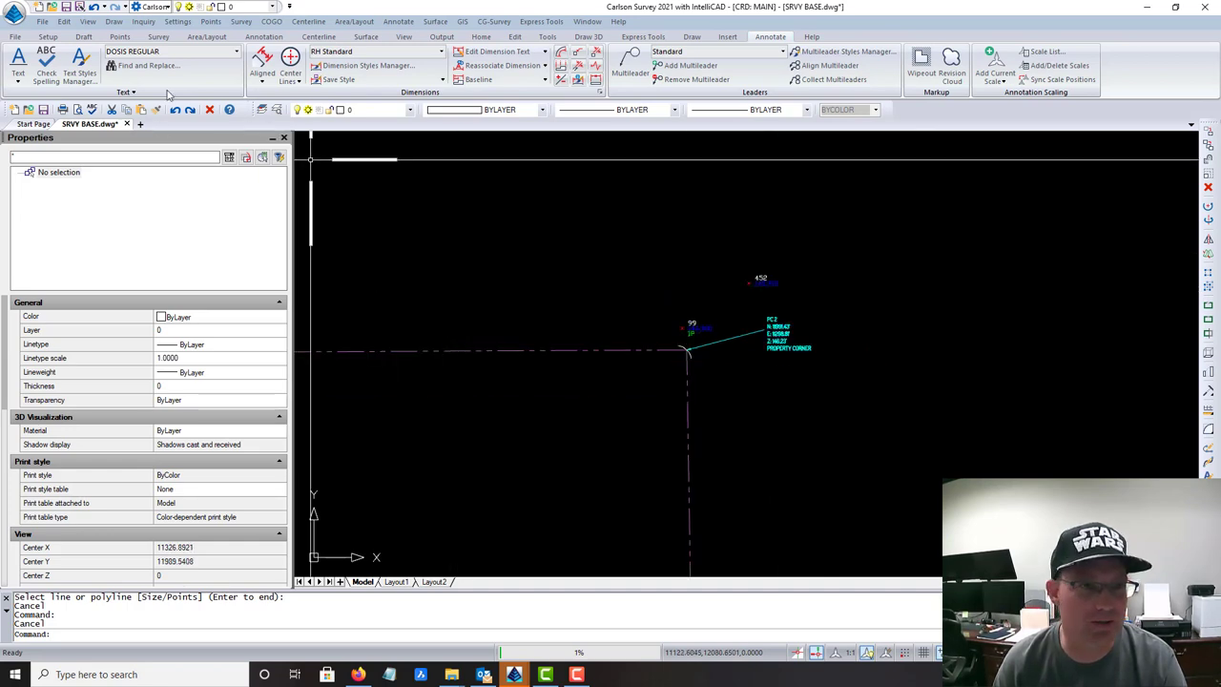
left_click(241, 21)
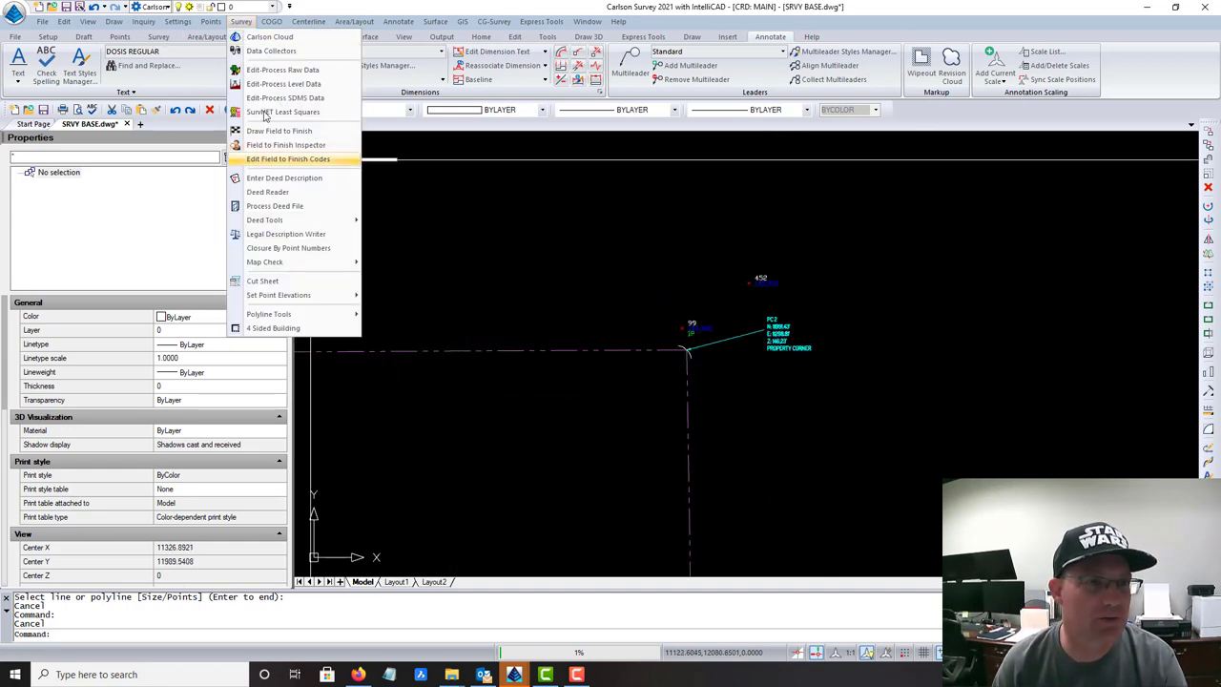
left_click(238, 22)
left_click(235, 23)
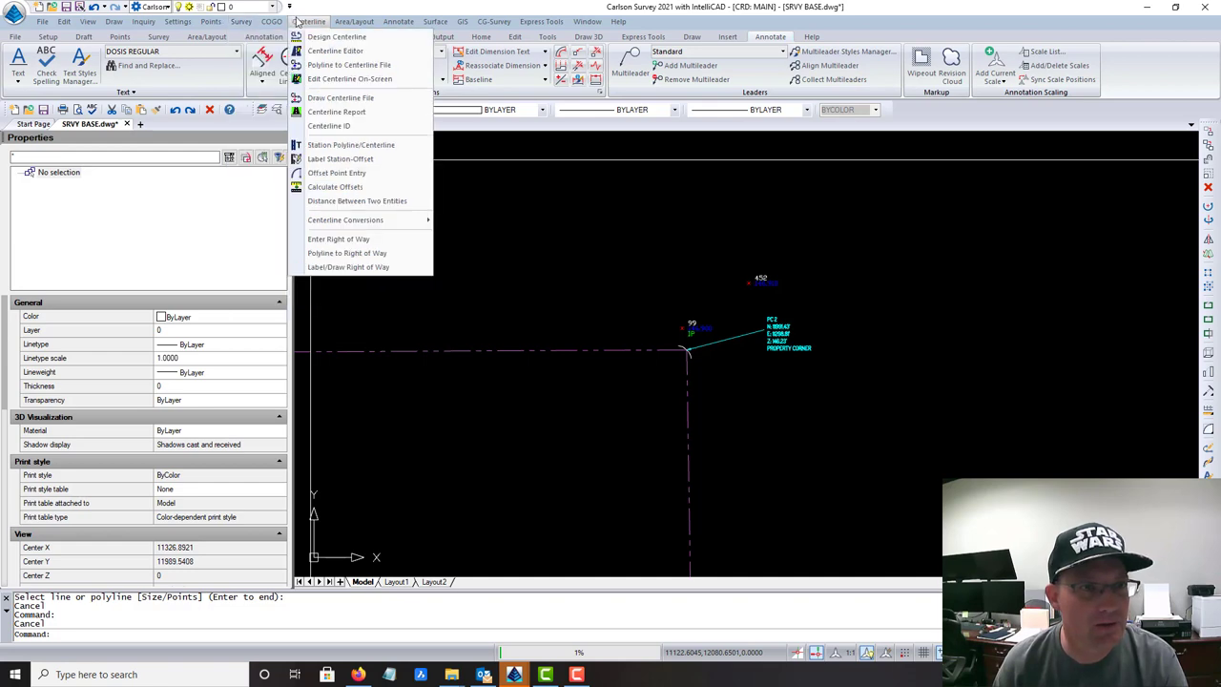
mouse_move(412, 25)
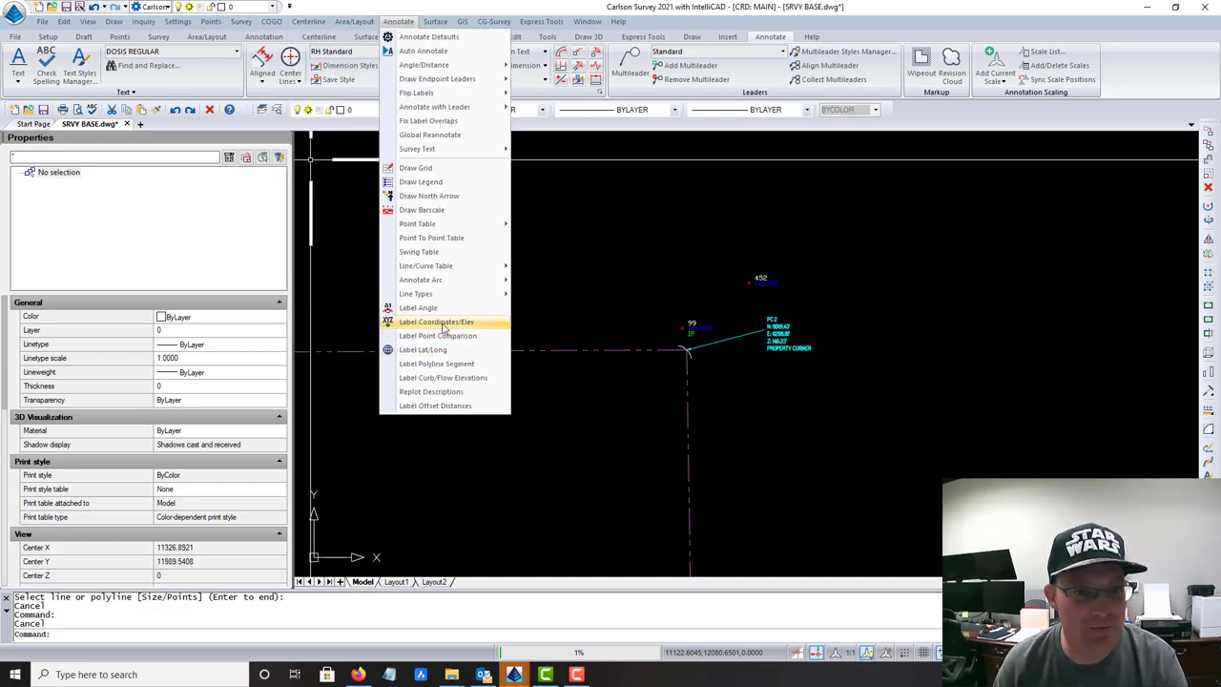
key("Escape")
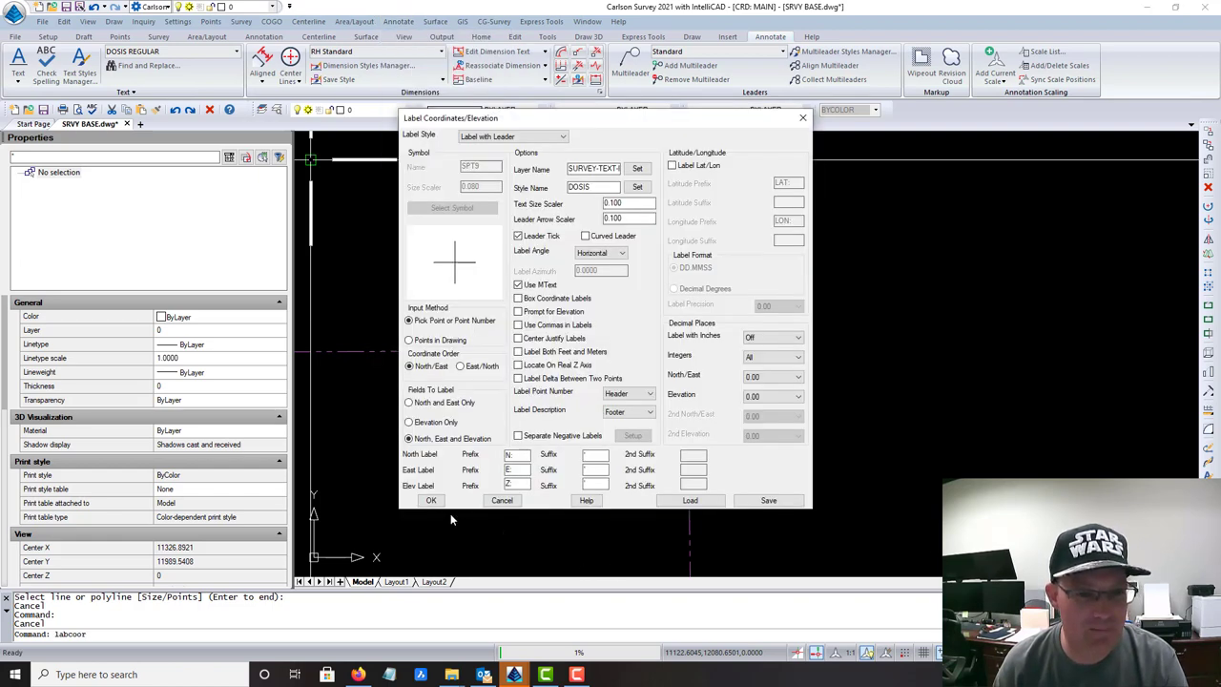
left_click(430, 500)
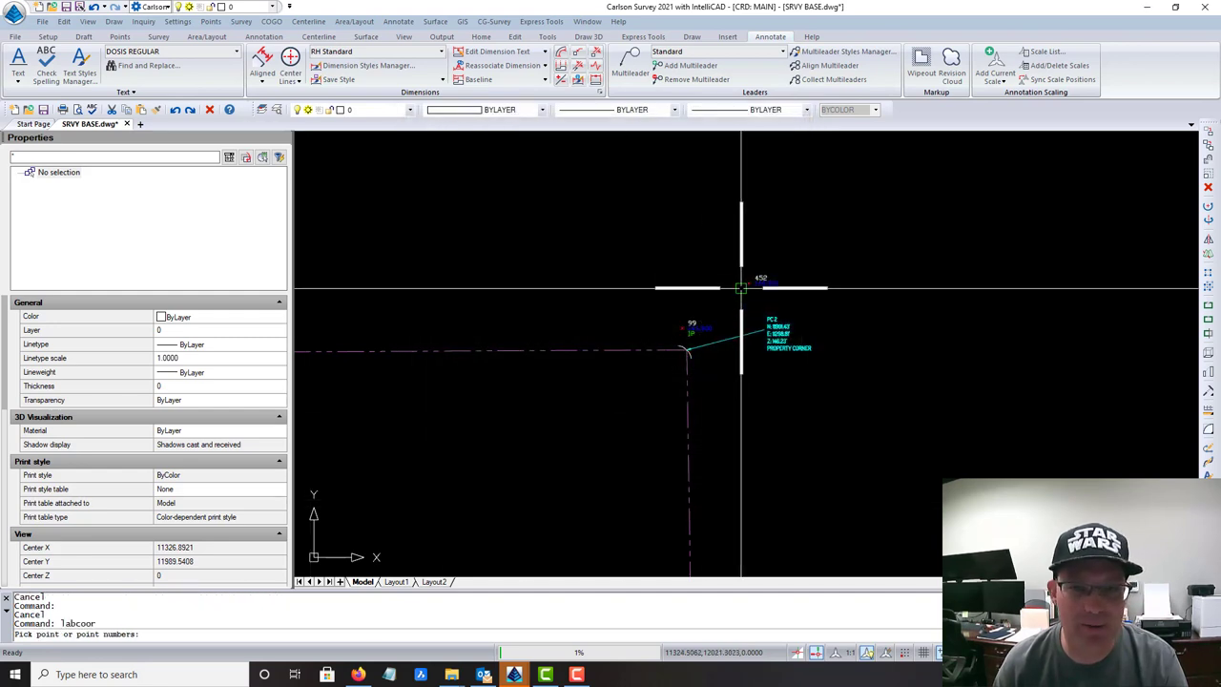
type("452")
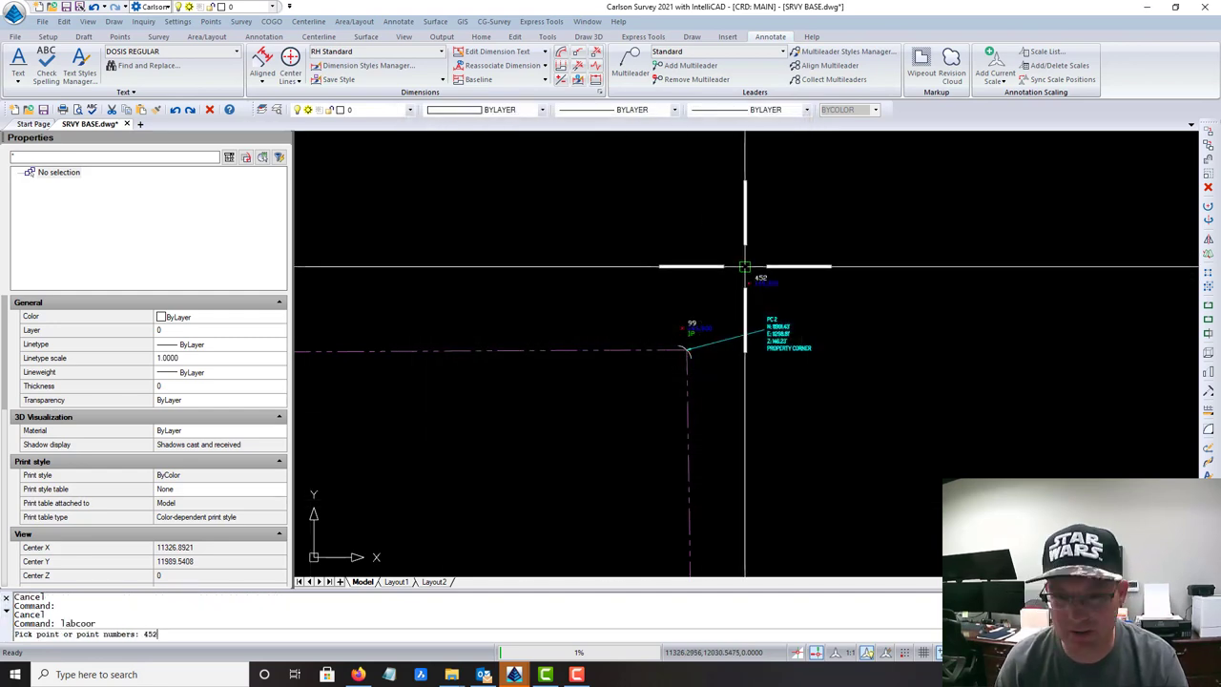
key("Return")
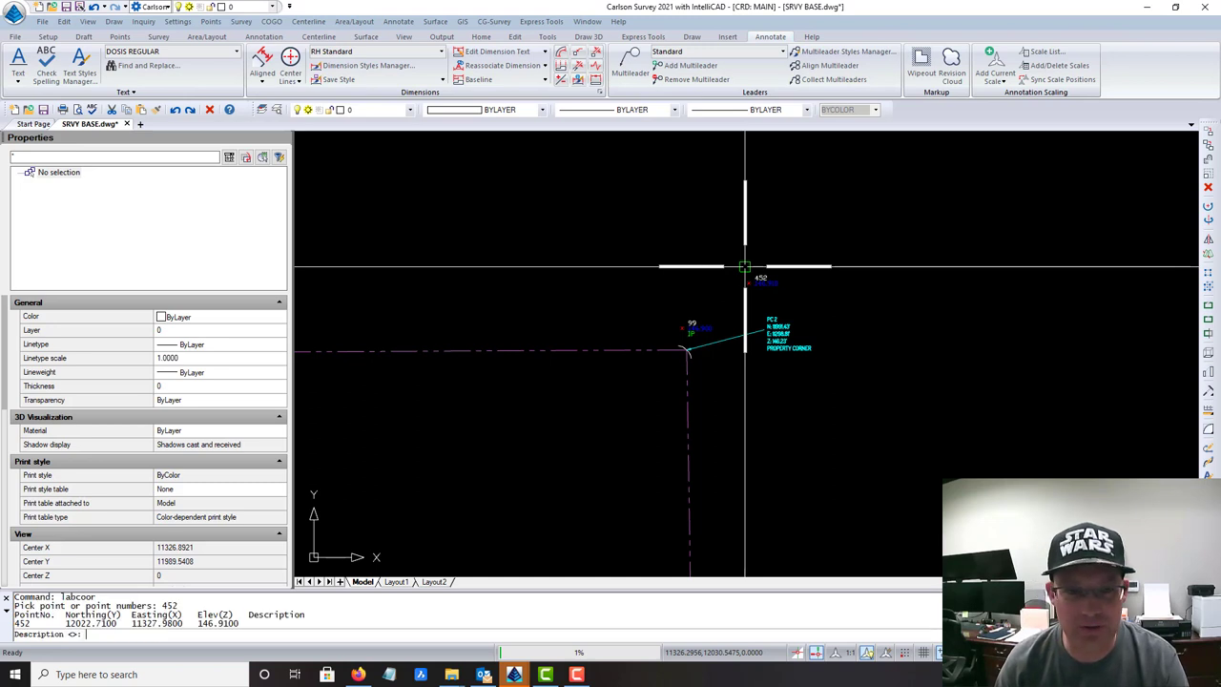
scroll(714, 283, "up", 1)
scroll(713, 283, "up", 1)
type("BMP")
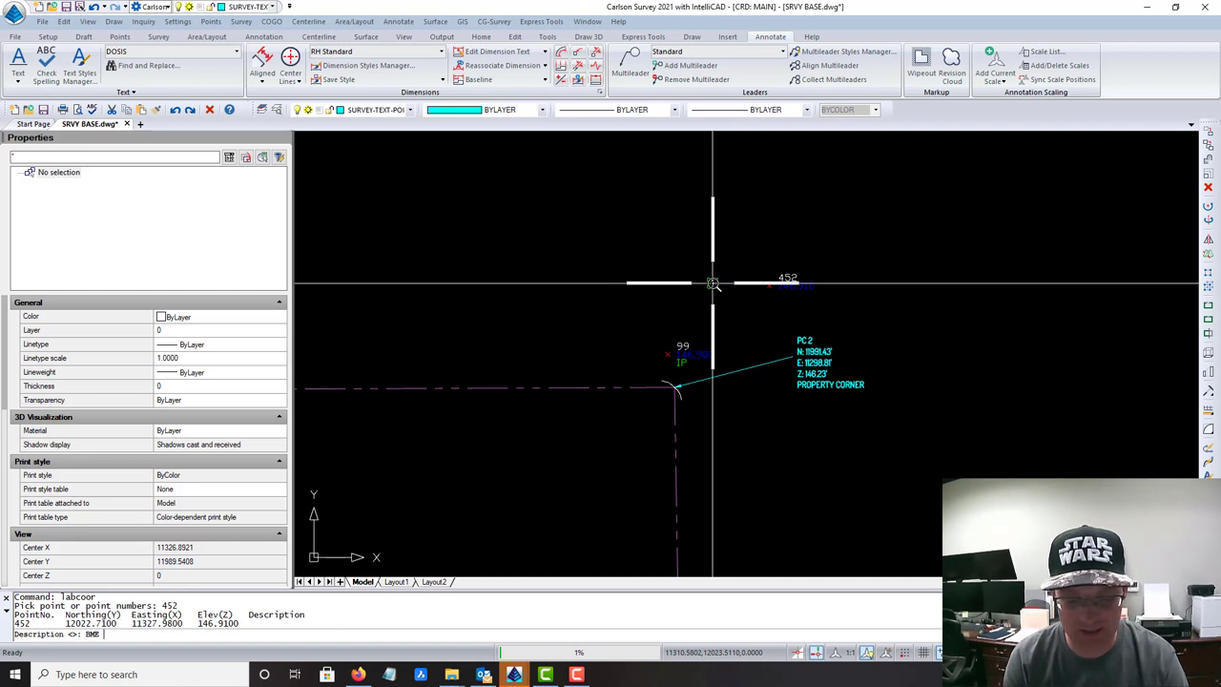
type(" MAG NAIL")
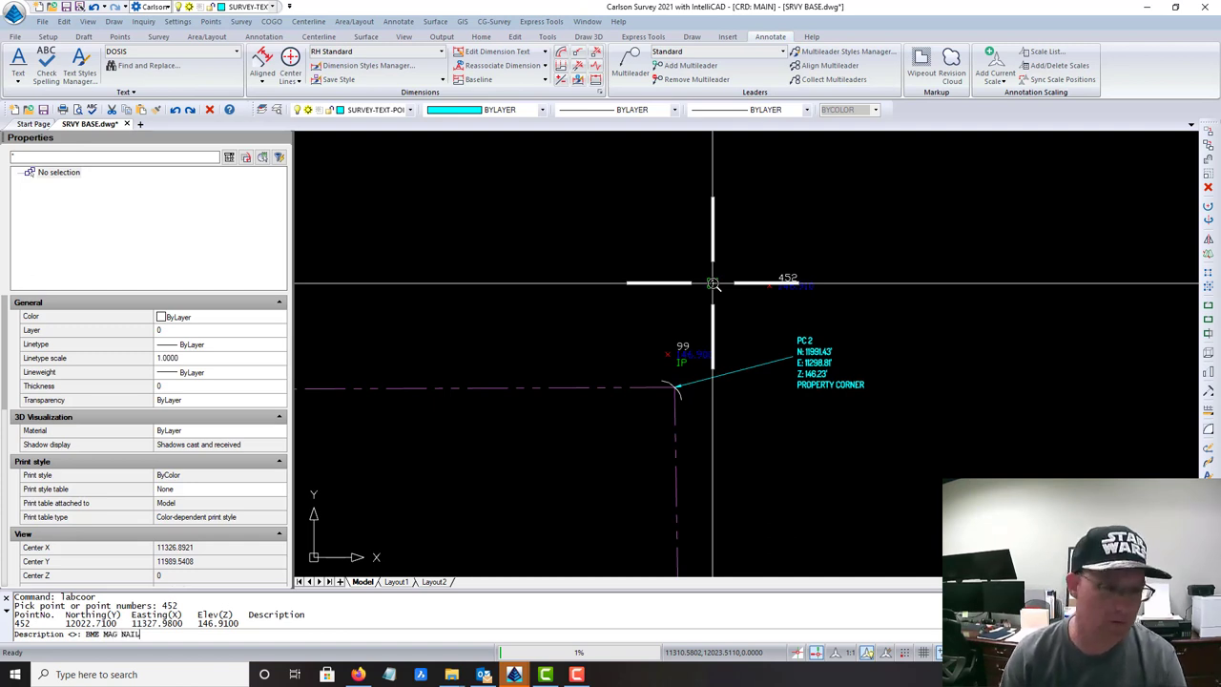
key("Return")
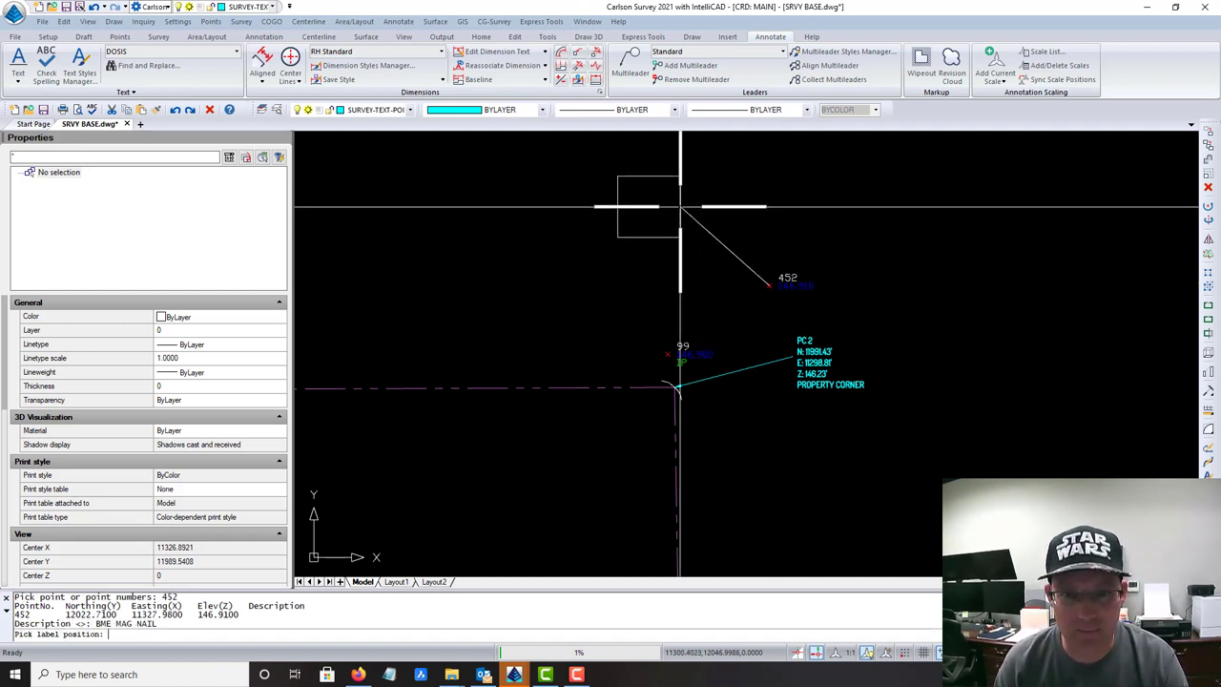
left_click(680, 206)
scroll(672, 234, "up", 2)
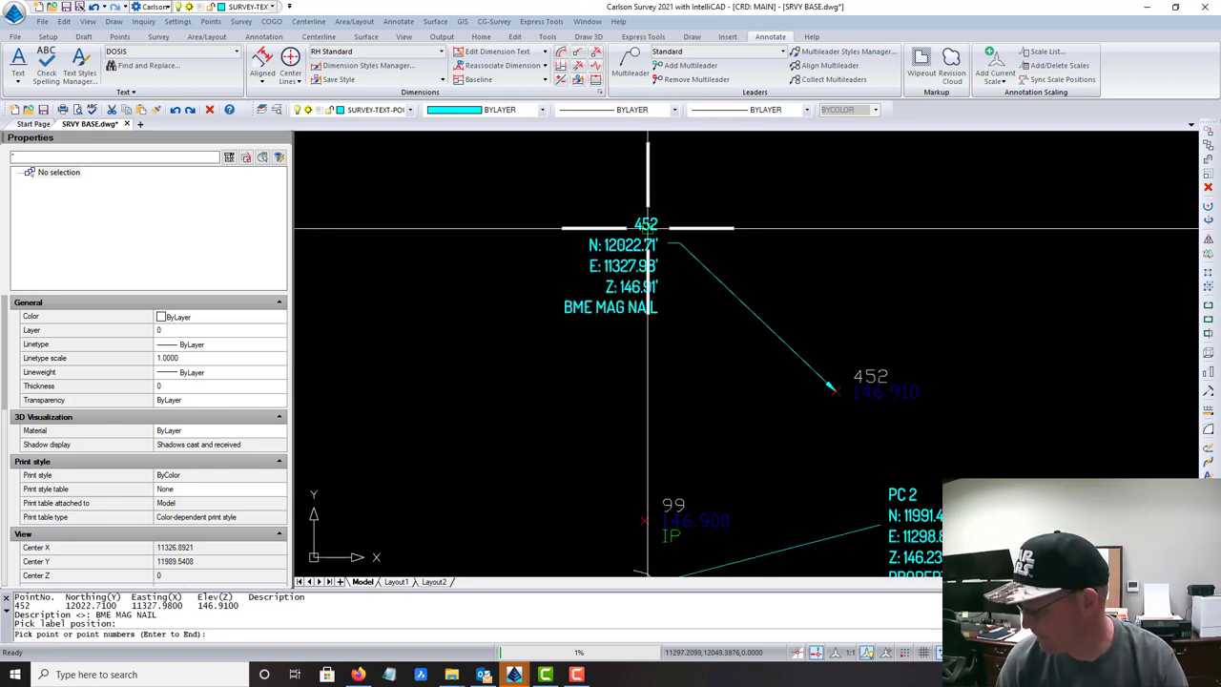
Label point 99 with its coordinates, elevation and description IRON PIPE WITH RED PLASTIC CAP, placing the label northwest of the point
scroll(648, 228, "down", 2)
middle_click_drag(678, 328, 687, 281)
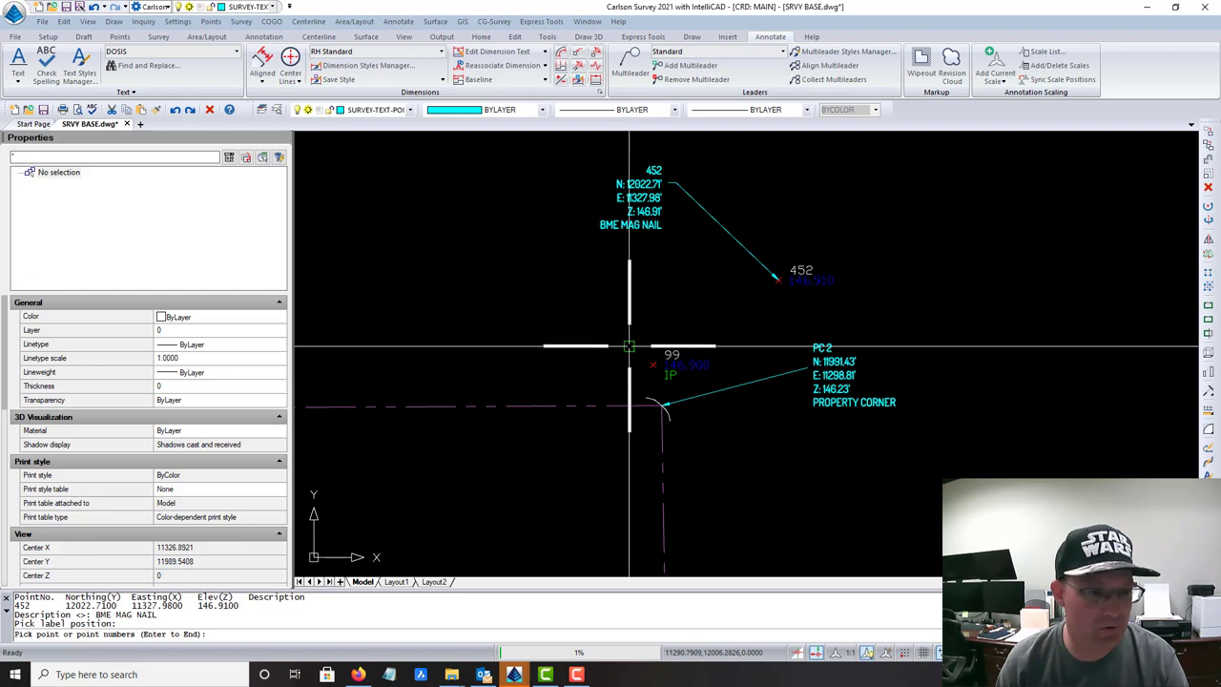
type("99")
key("Return")
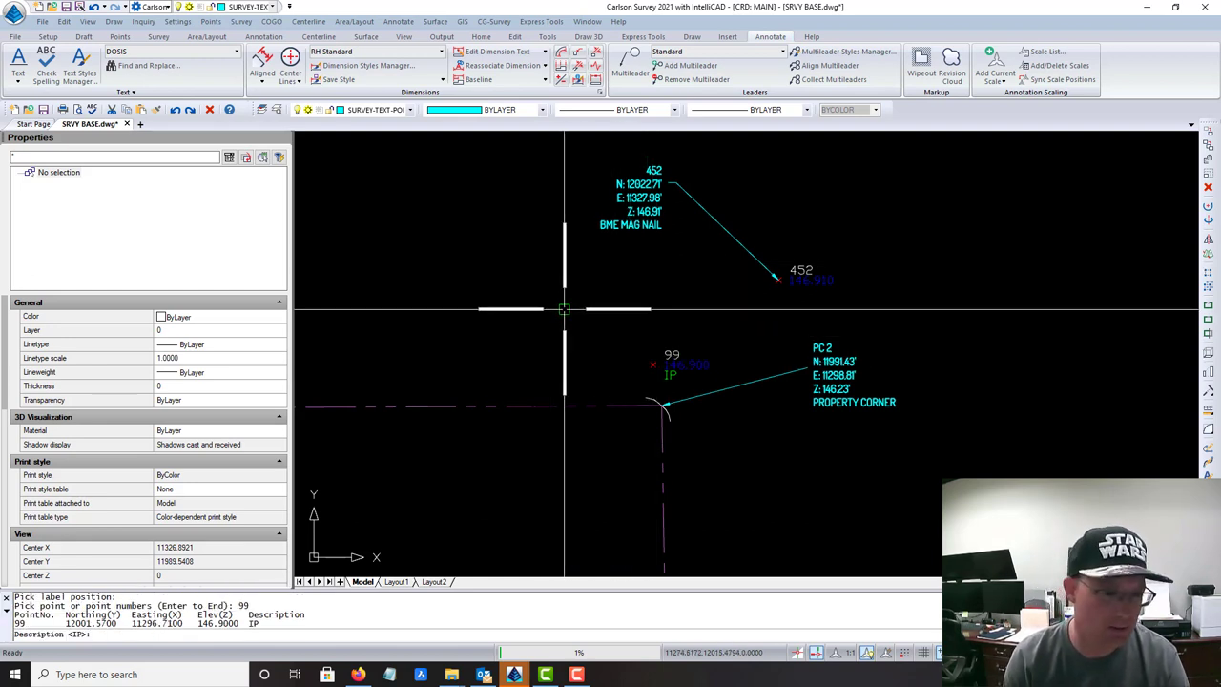
type("IRON PIPE WITH RED PLASTIC CAP")
key("Return")
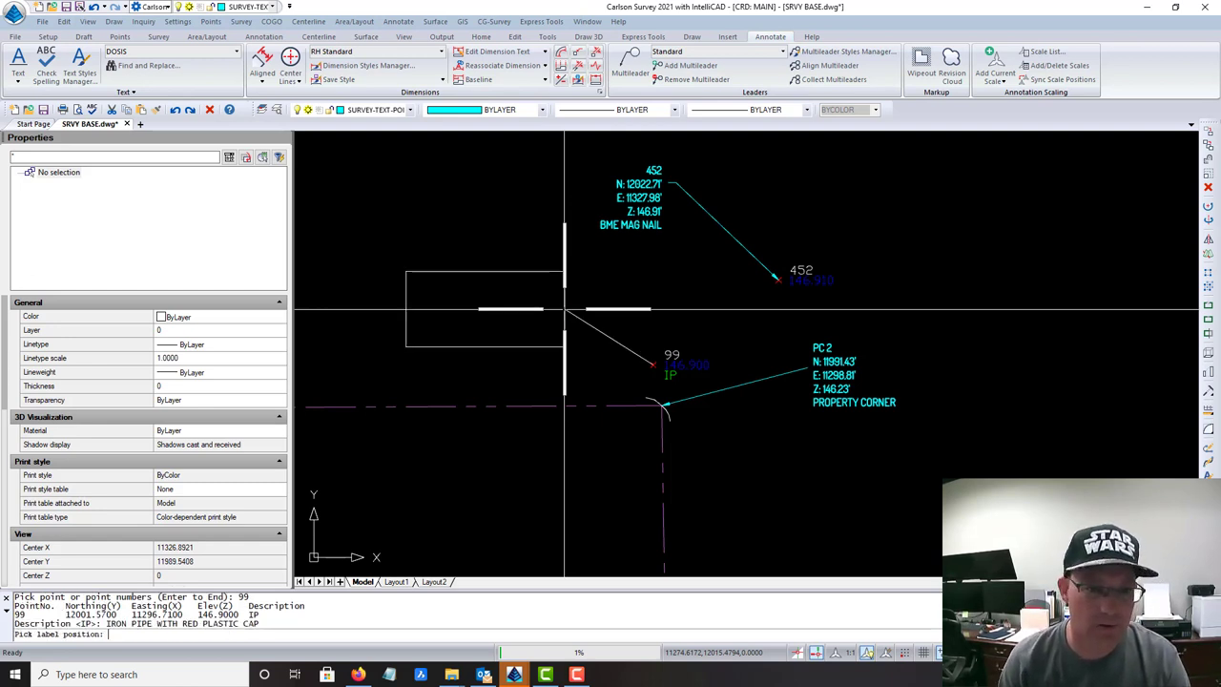
left_click(506, 285)
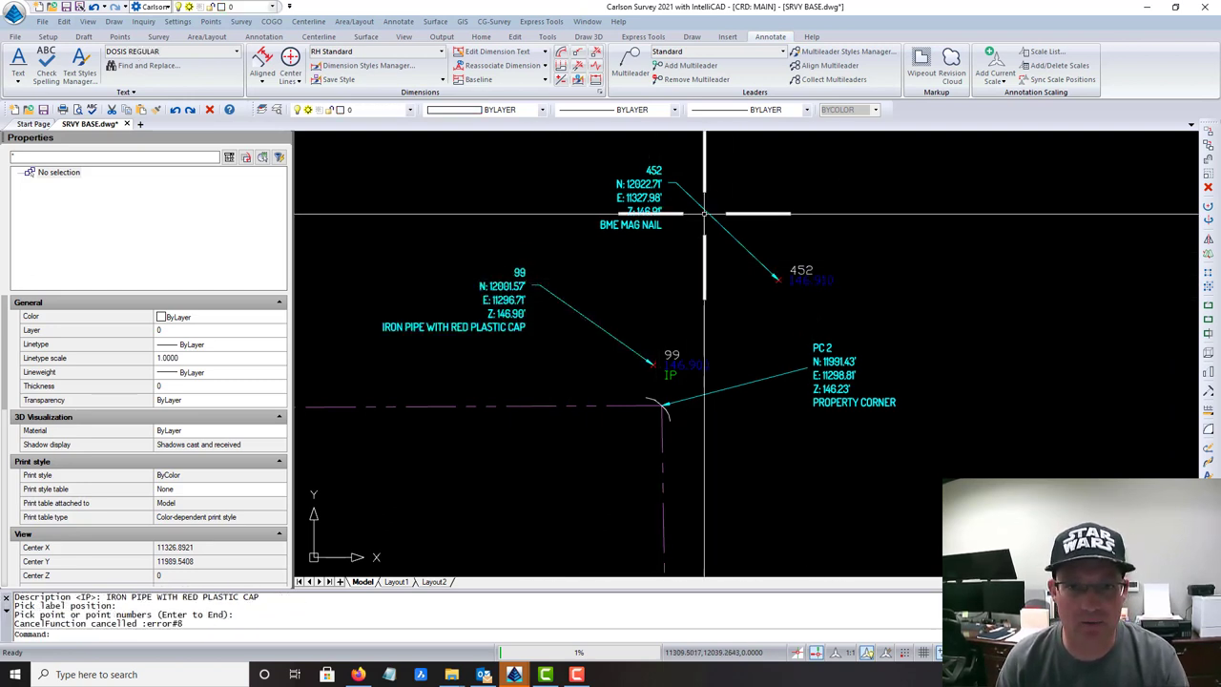
key("Escape")
Prefix the point number in the mag nail's coordinate label so its heading reads BME #452
left_click(653, 170)
double_click(654, 169)
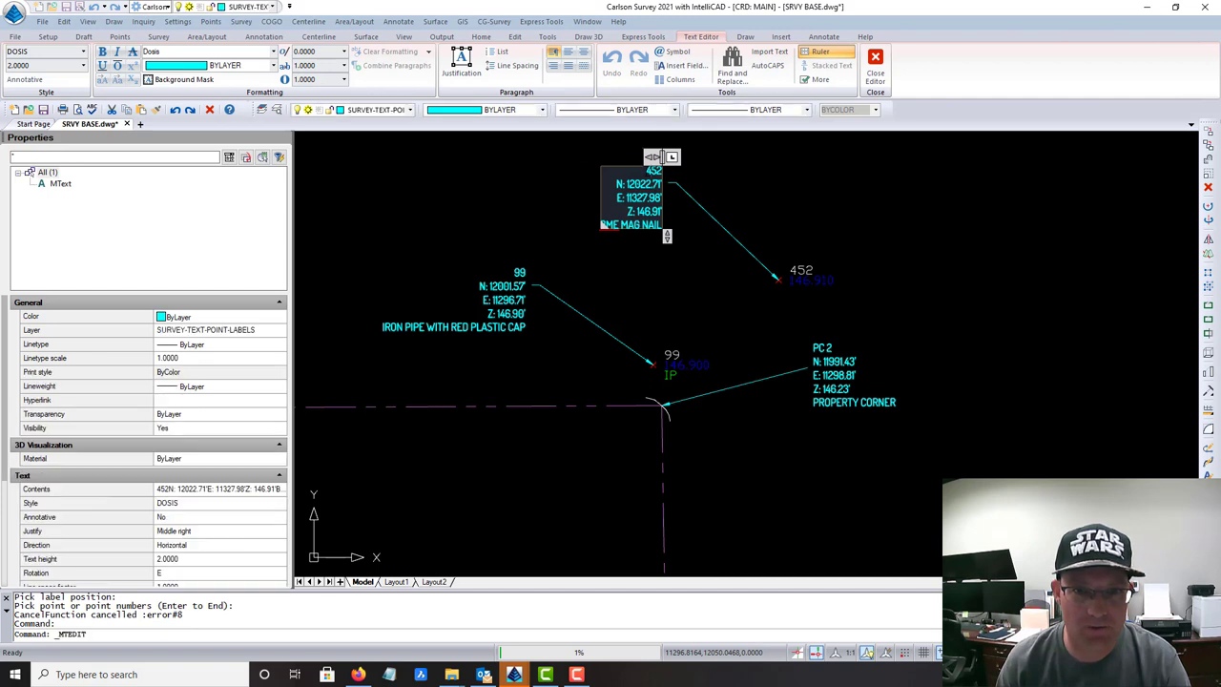
type("BME ")
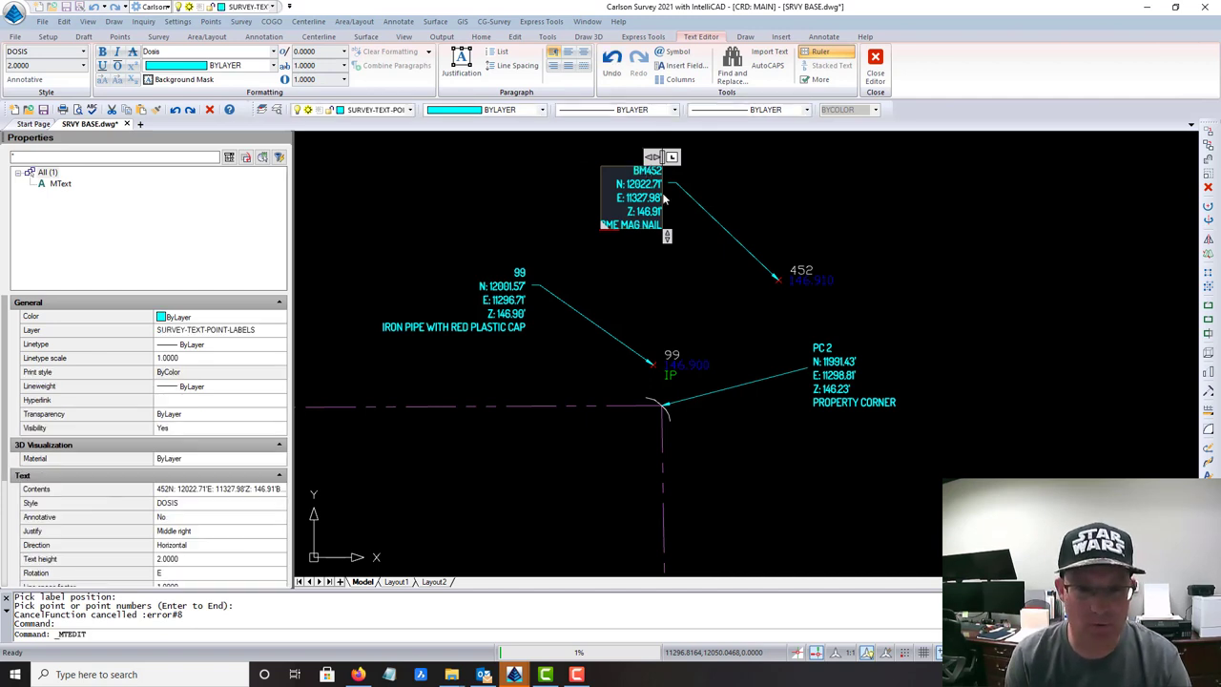
type("#")
left_click(631, 290)
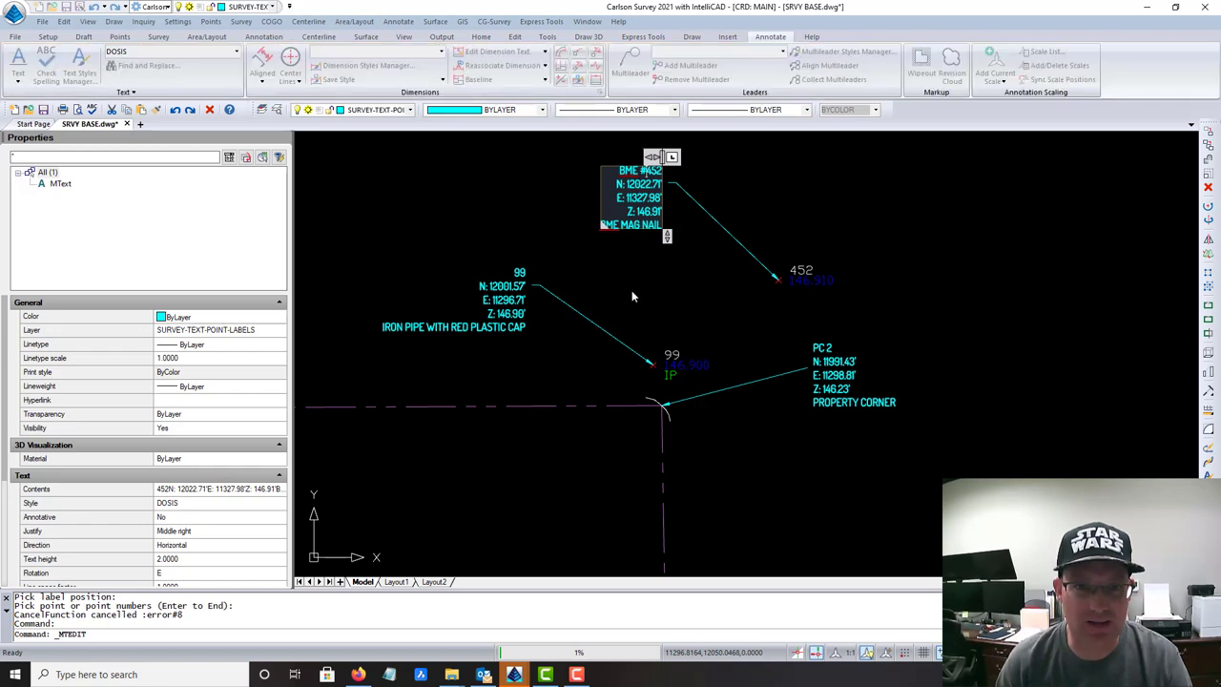
Prefix the point number in the iron pipe's coordinate label so its heading reads BME #99
double_click(515, 285)
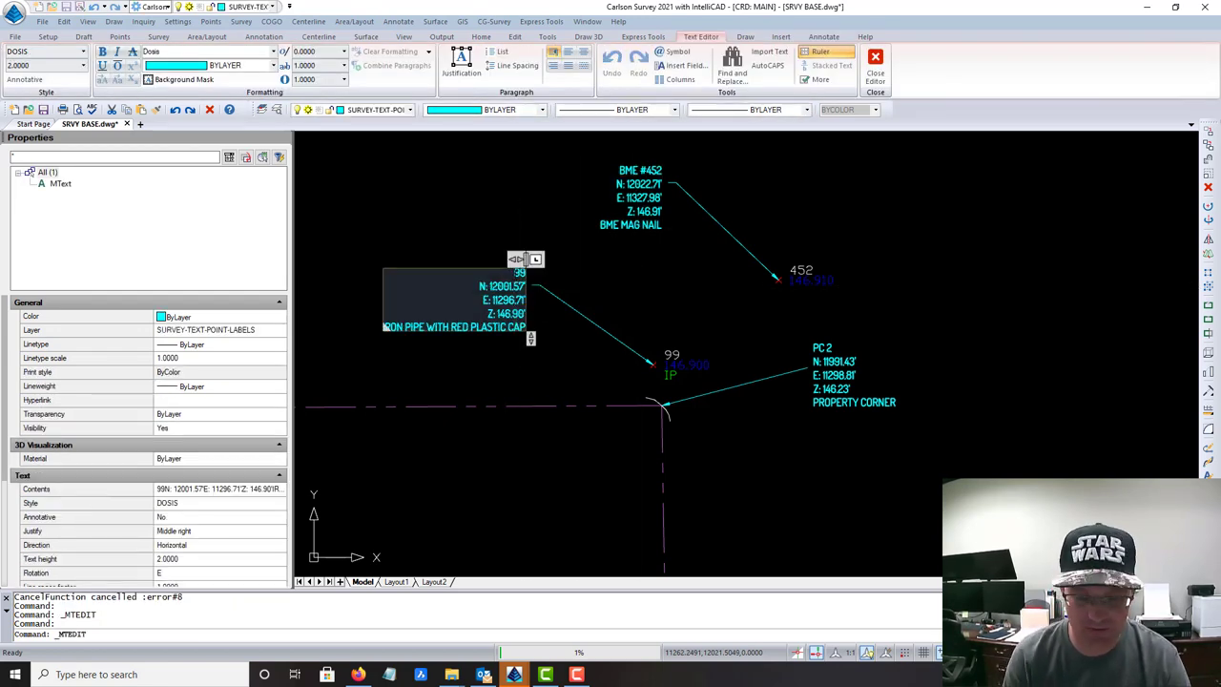
type("BME #")
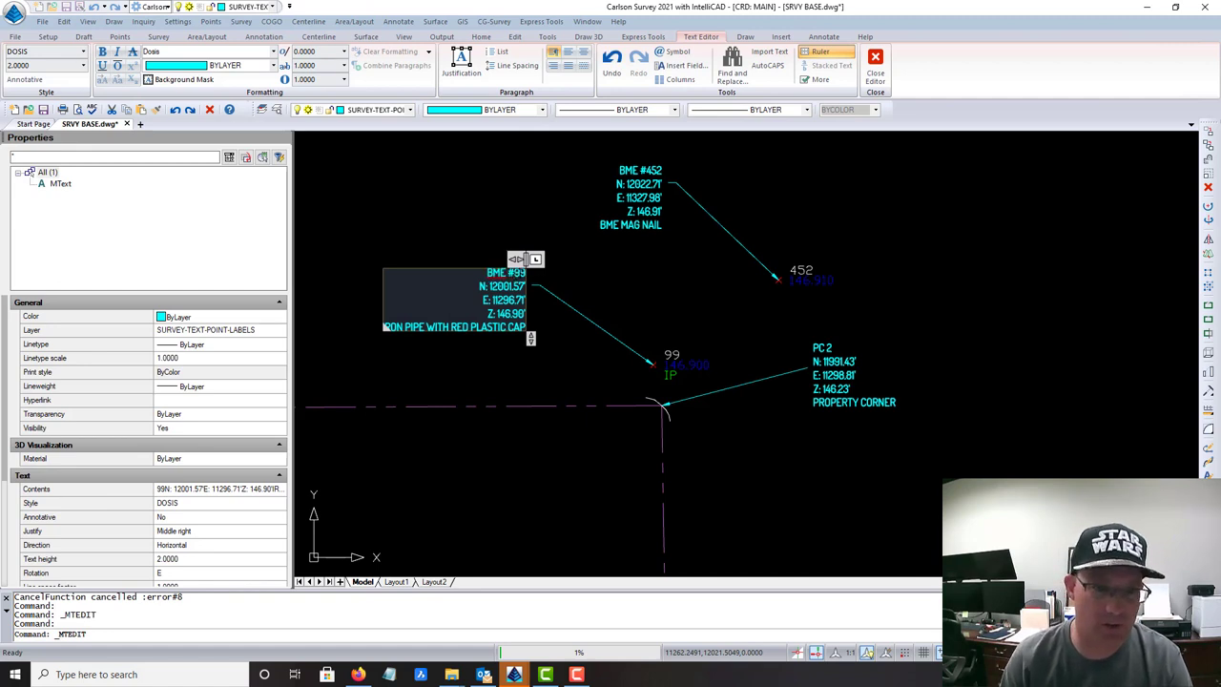
left_click(630, 255)
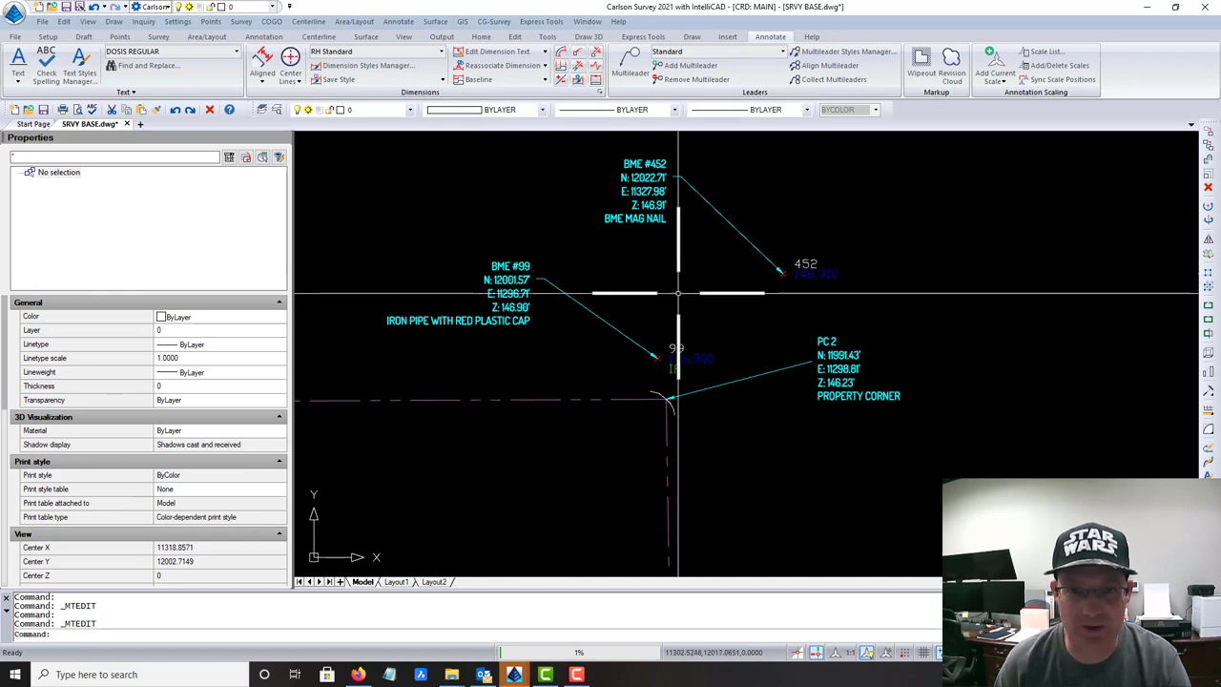
mouse_move(683, 319)
middle_mouse_down()
mouse_move(759, 293)
mouse_move(764, 305)
middle_mouse_up()
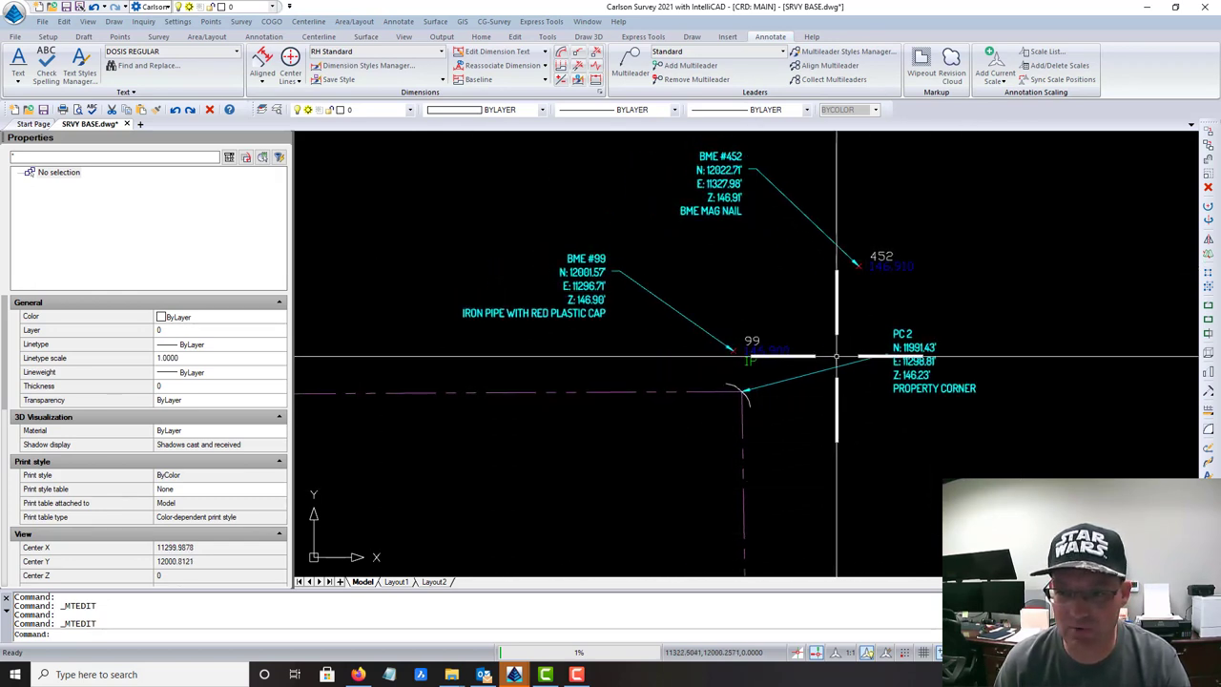